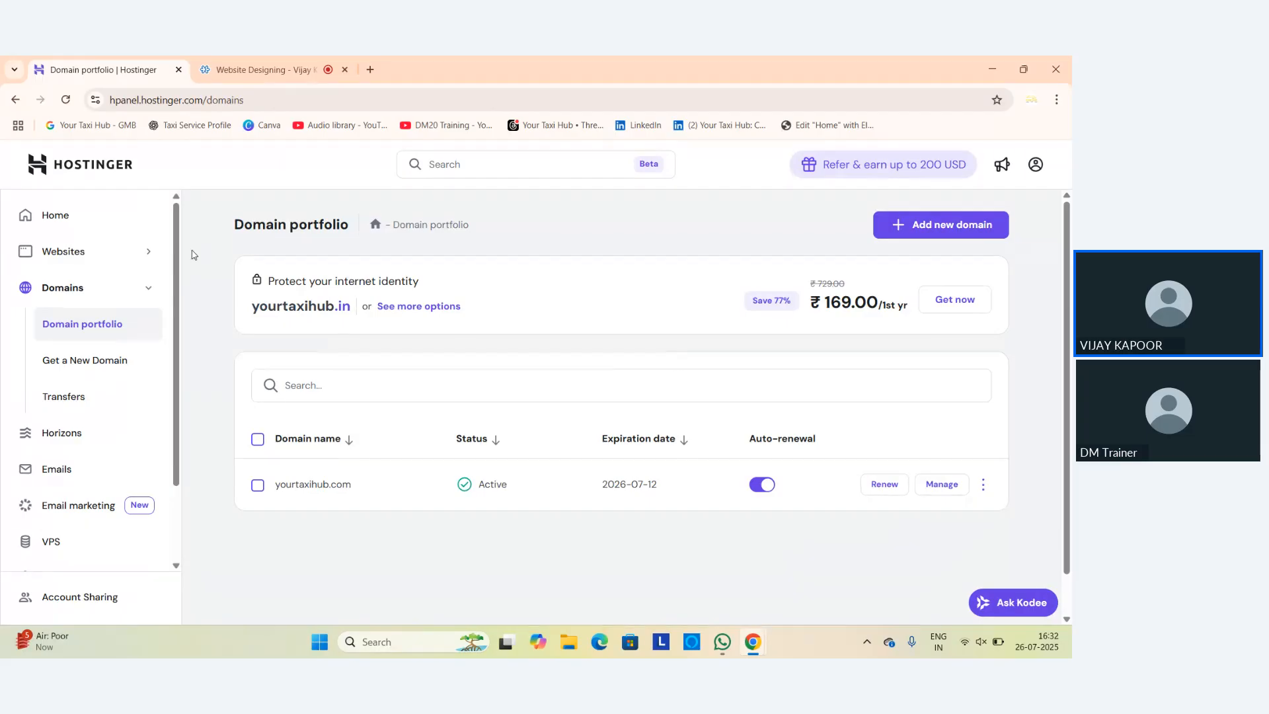
# From hPanel Home, open the Premium Web Hosting dashboard for yourtaxihub.com.
pyautogui.click(49, 216)
pyautogui.scroll(-8, 694, 430)
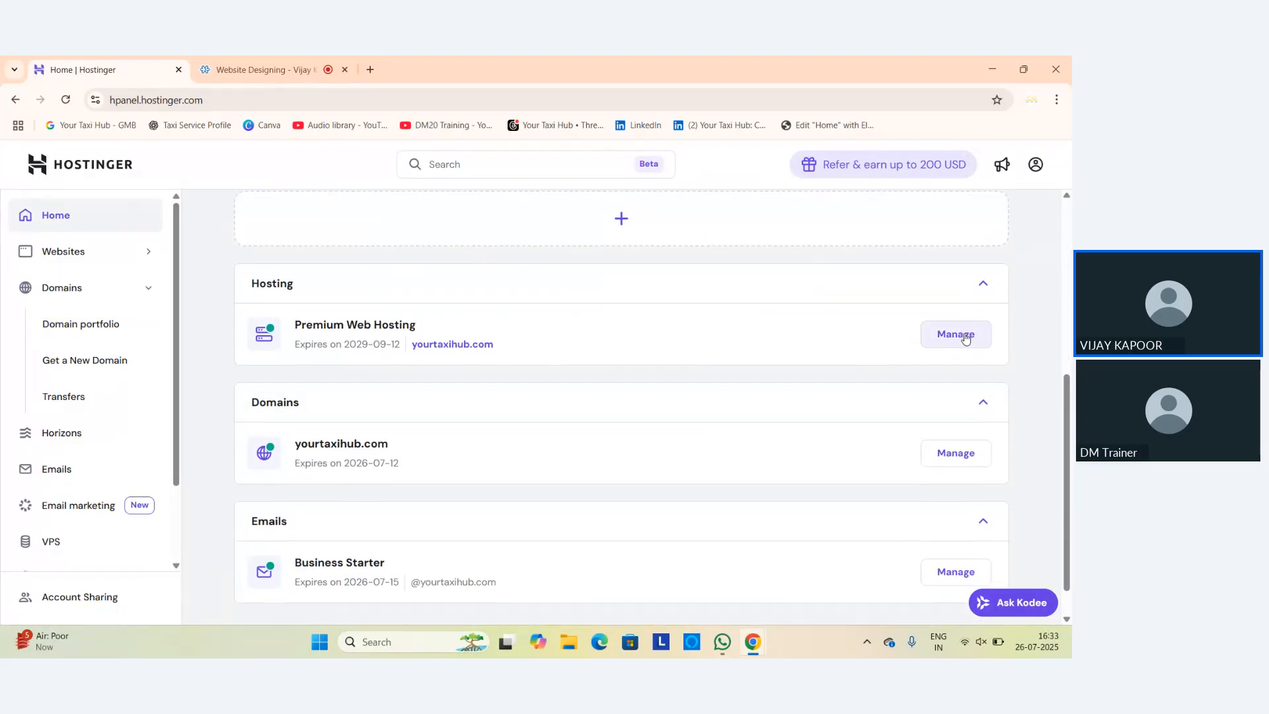
pyautogui.click(965, 336)
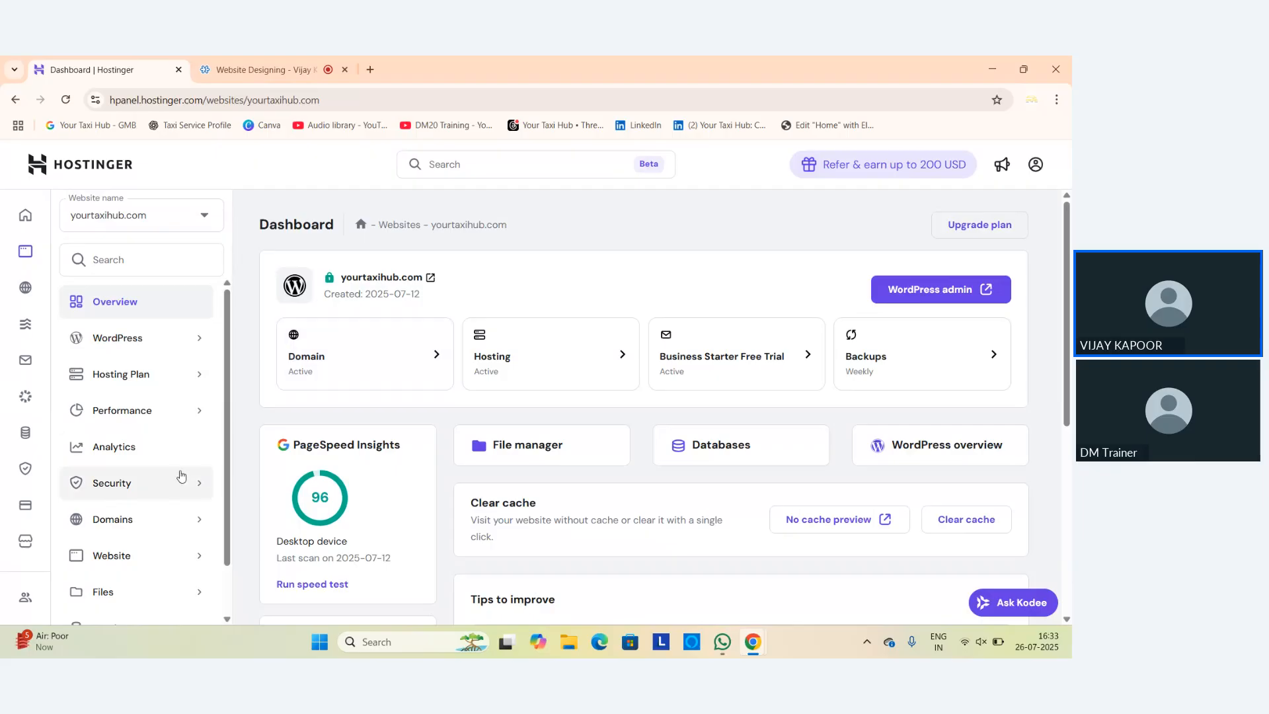
# Check the domain portfolio, then return to the website dashboard and expand its Domains settings.
pyautogui.click(25, 287)
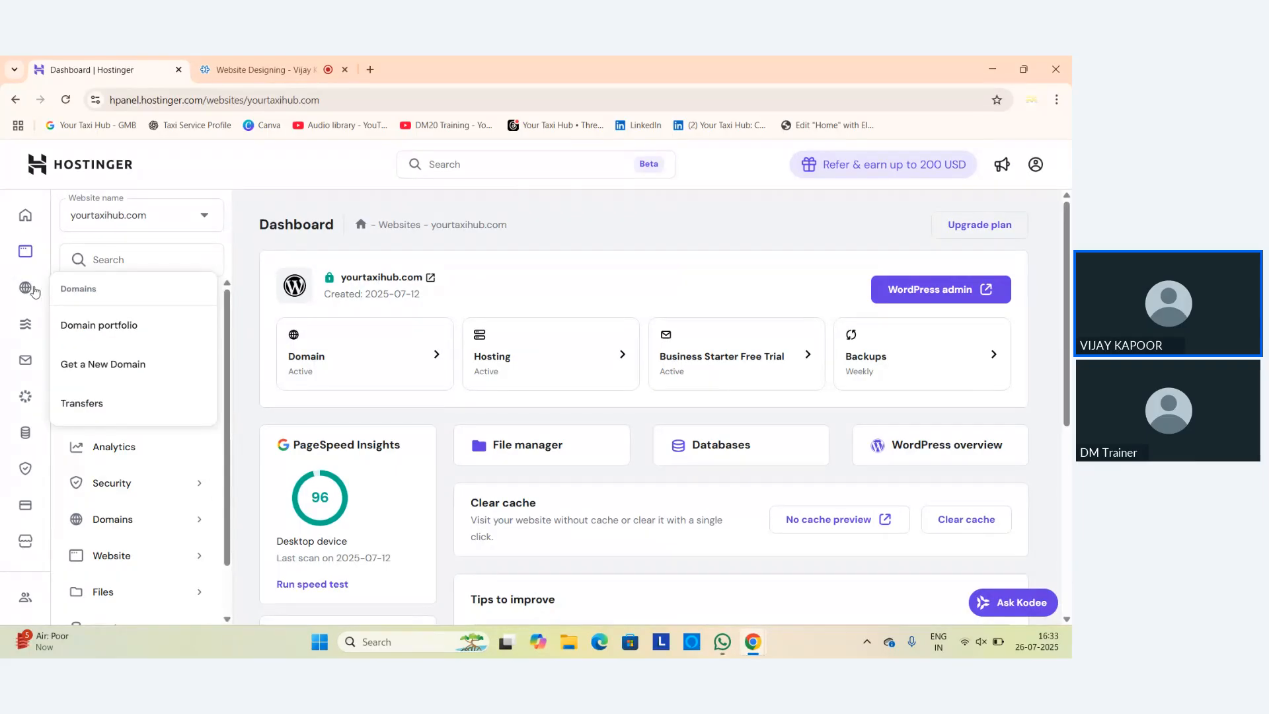
pyautogui.click(113, 331)
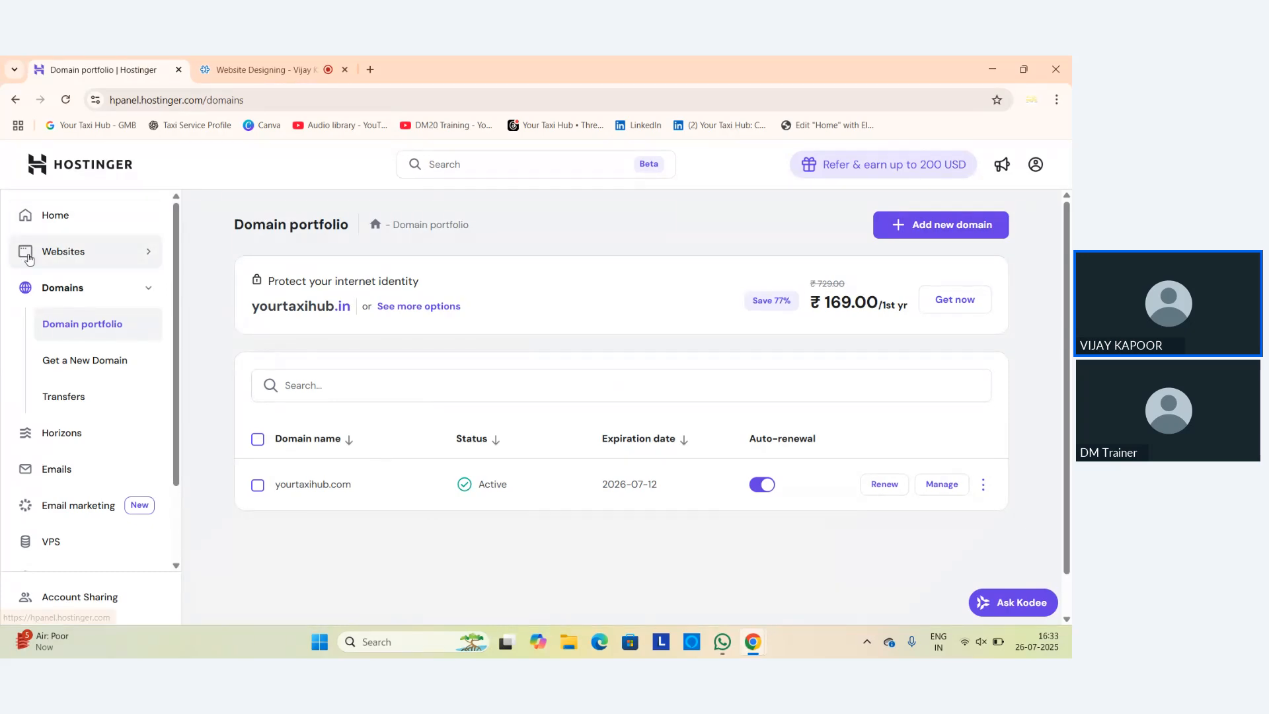
pyautogui.click(16, 101)
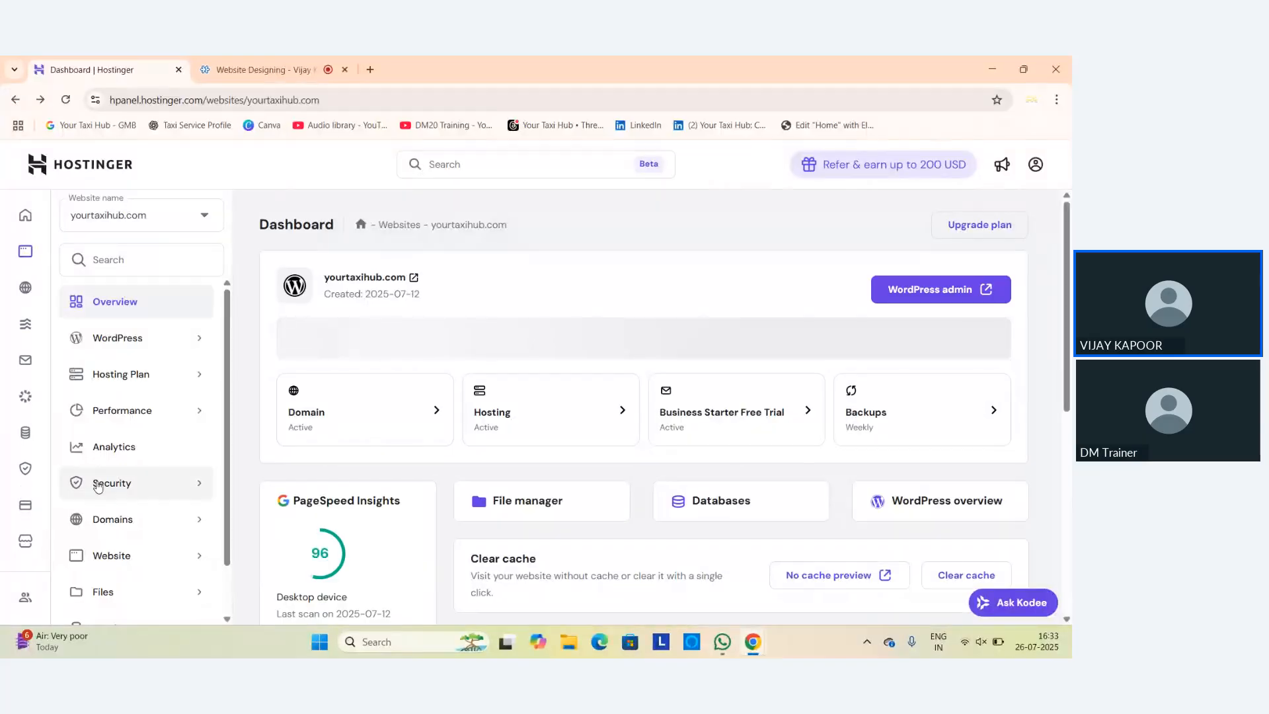
pyautogui.scroll(-1, 199, 459)
pyautogui.click(200, 461)
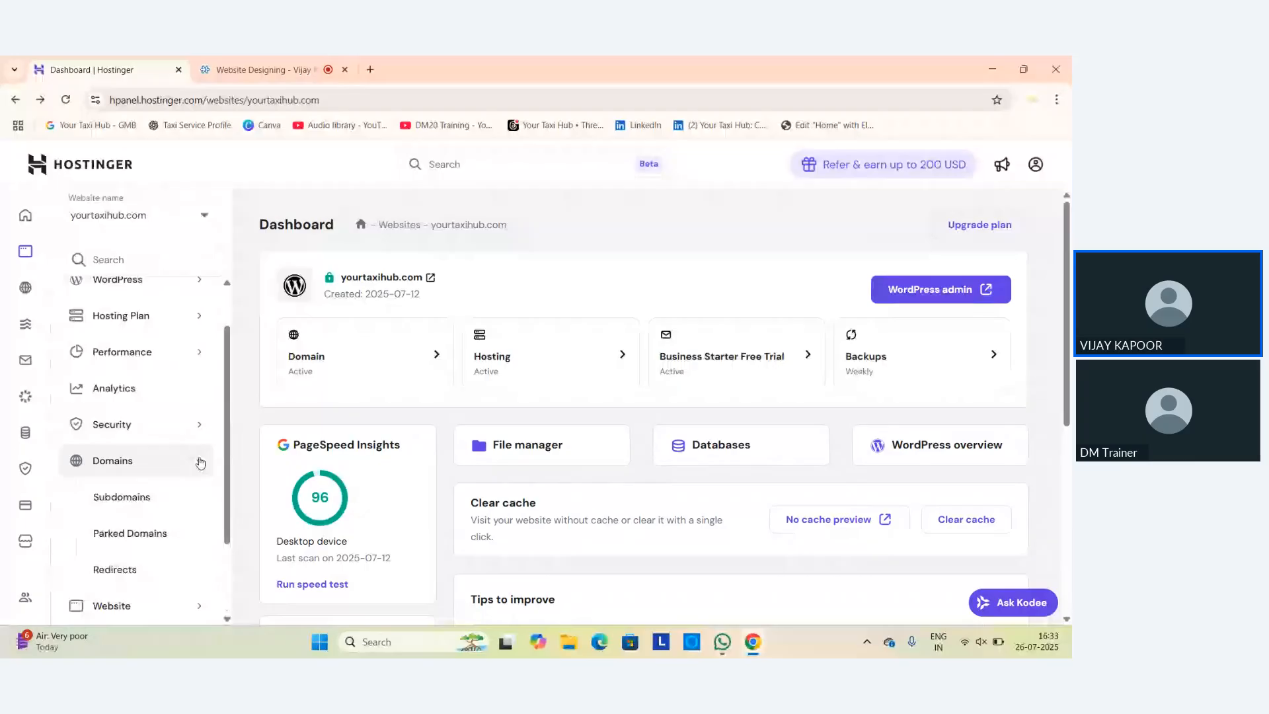
# Review the yourtaxihub.com subdomains, digital and raftaar, then expand the WordPress section.
pyautogui.click(152, 505)
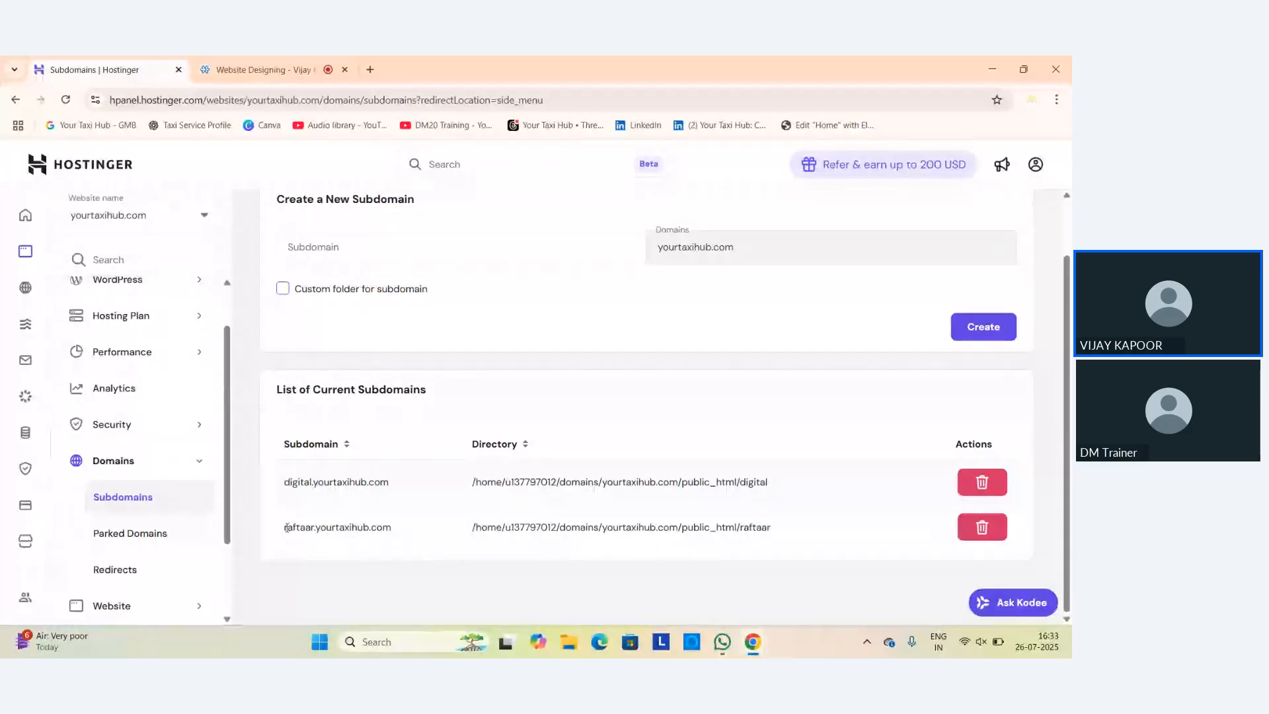
pyautogui.moveTo(286, 527); pyautogui.dragTo(393, 533)
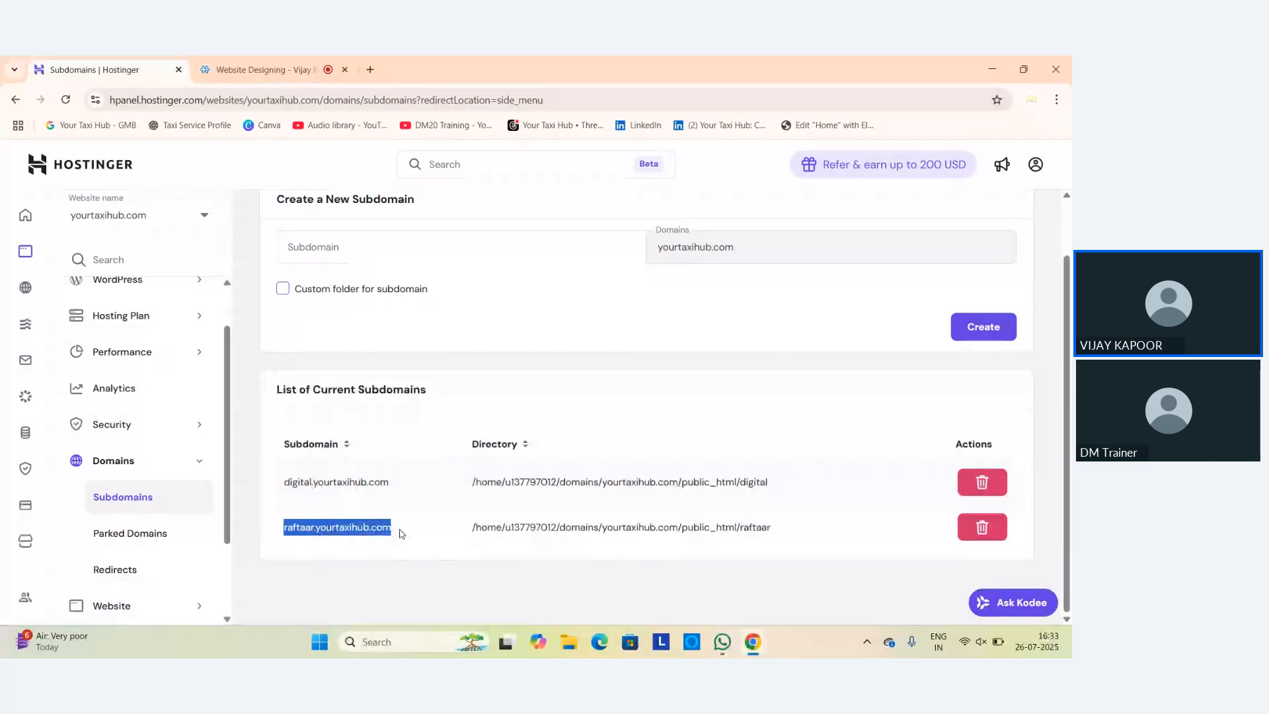
pyautogui.click(401, 534)
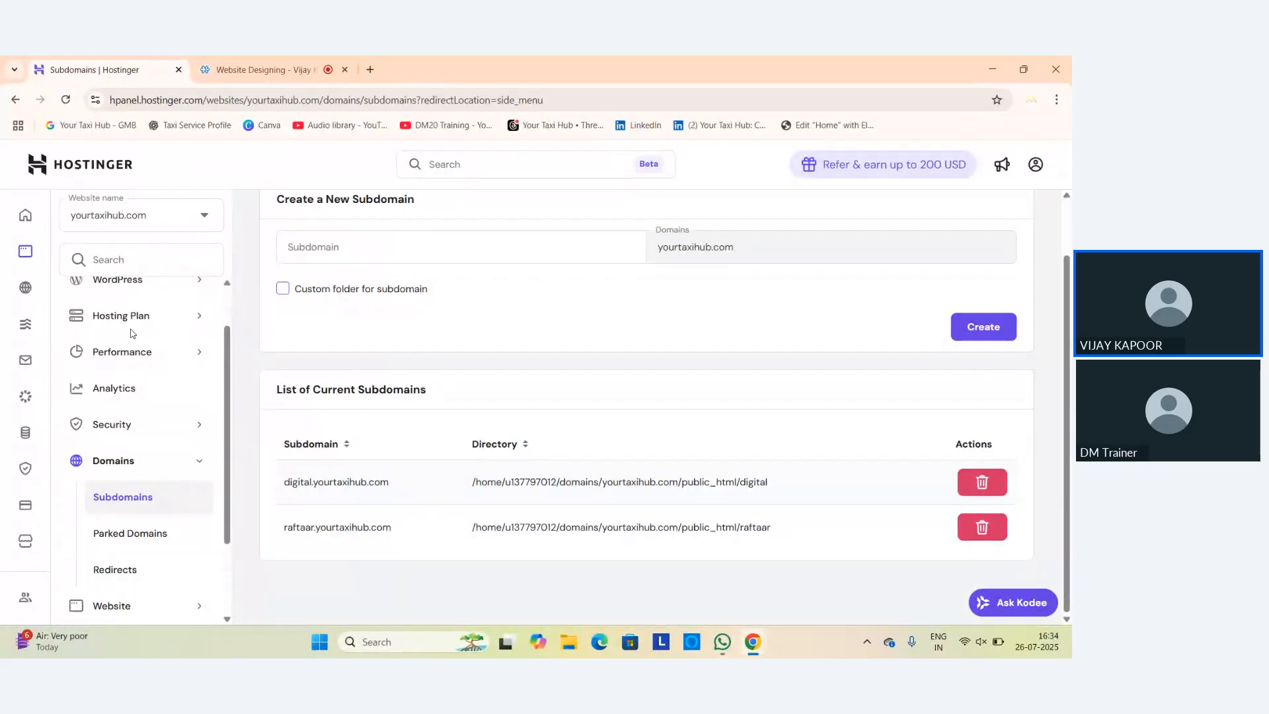
pyautogui.scroll(1, 158, 330)
pyautogui.click(192, 342)
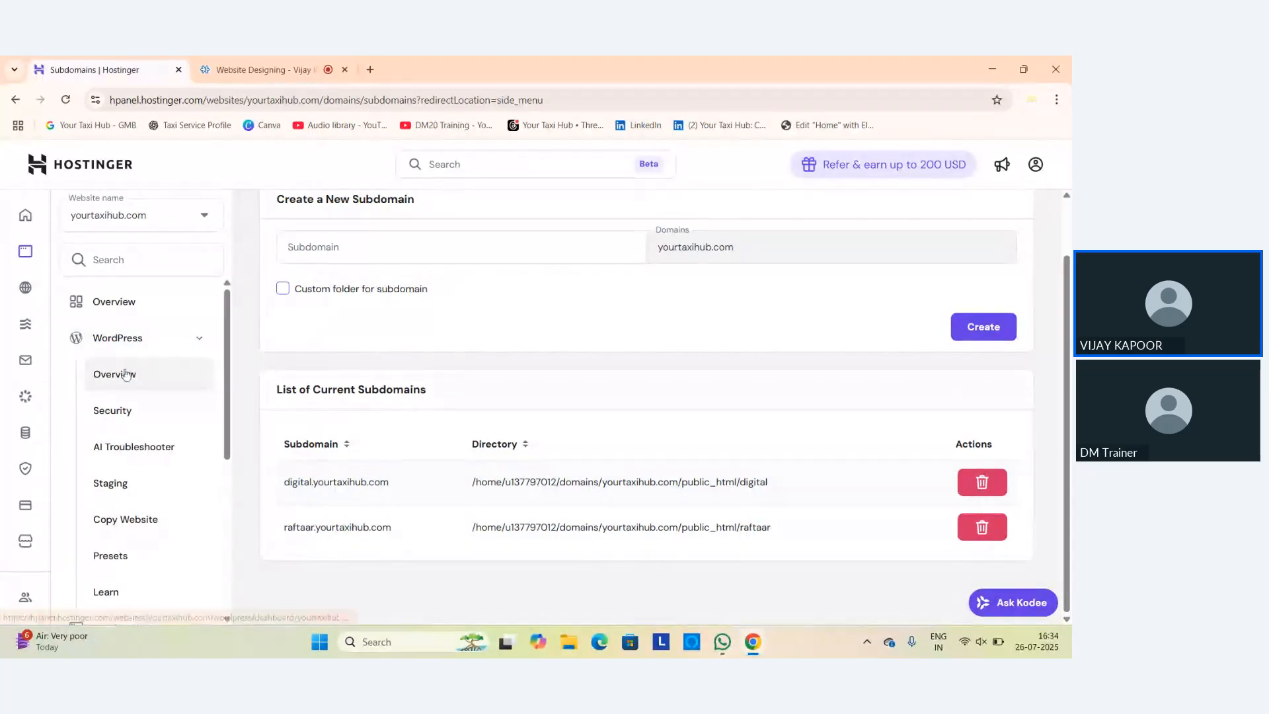
# Switch the WordPress overview to raftaar.yourtaxihub.com and look through it.
pyautogui.click(109, 382)
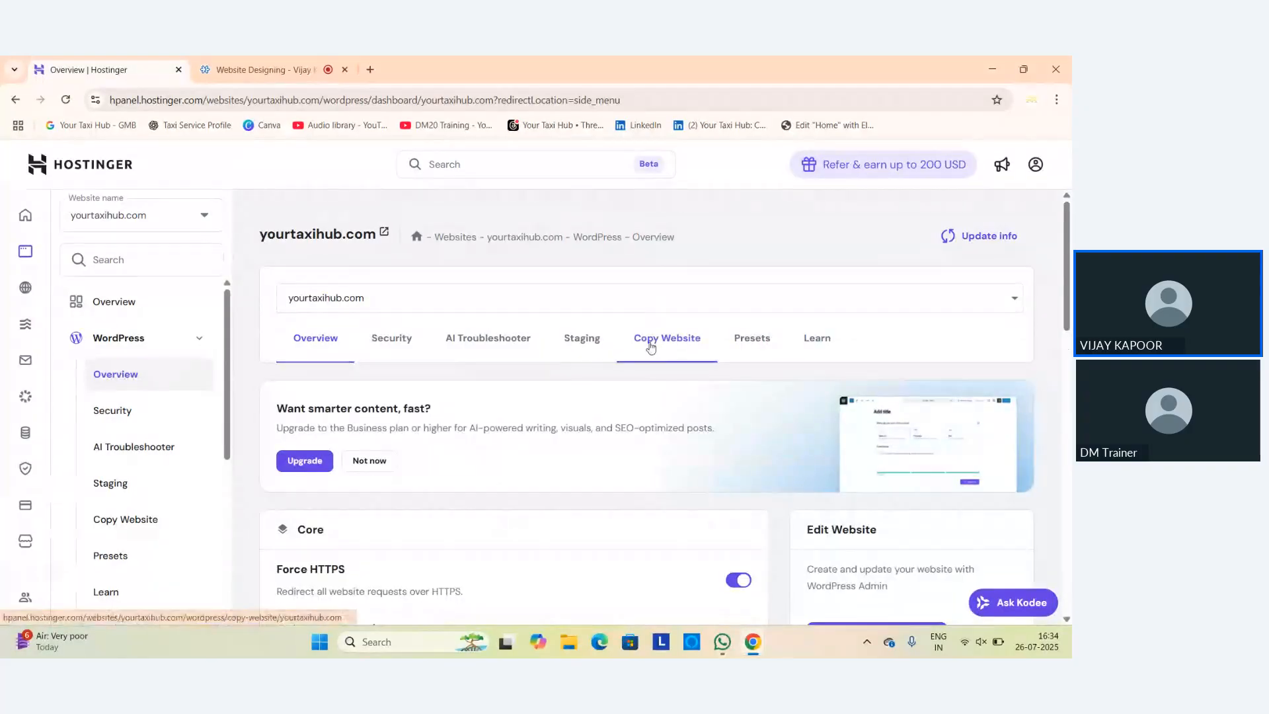
pyautogui.click(1014, 302)
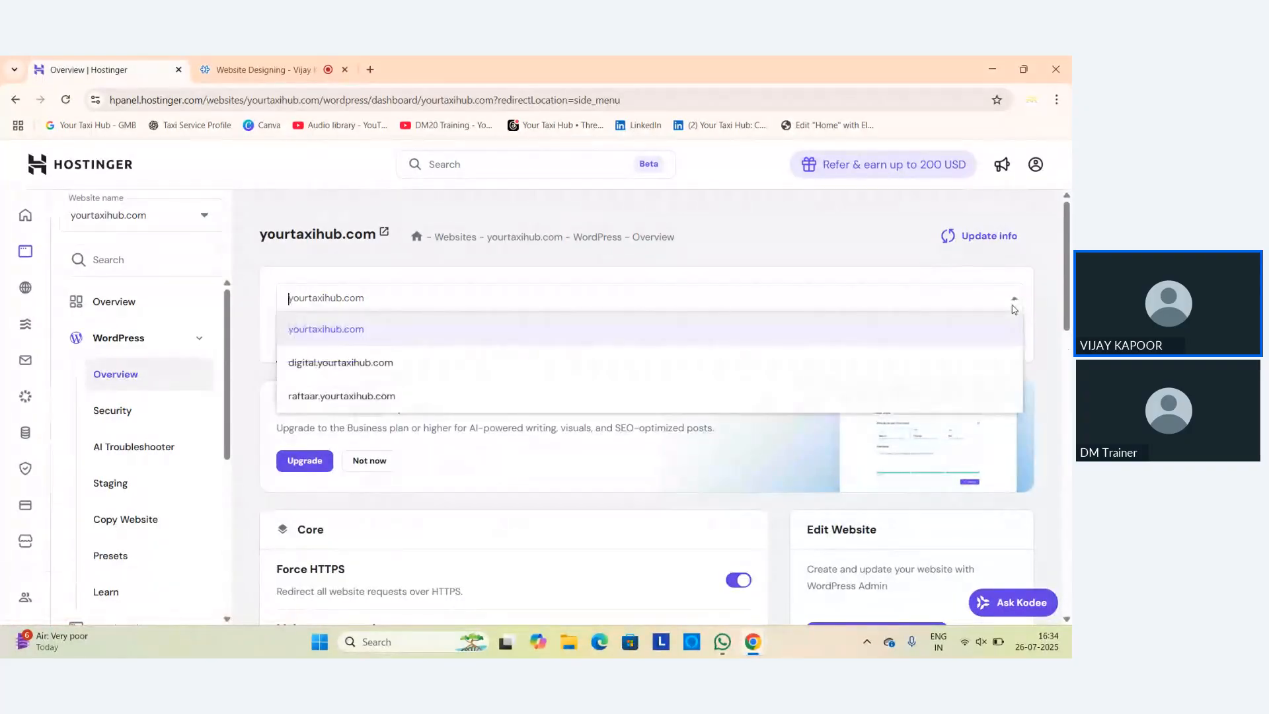
pyautogui.click(367, 402)
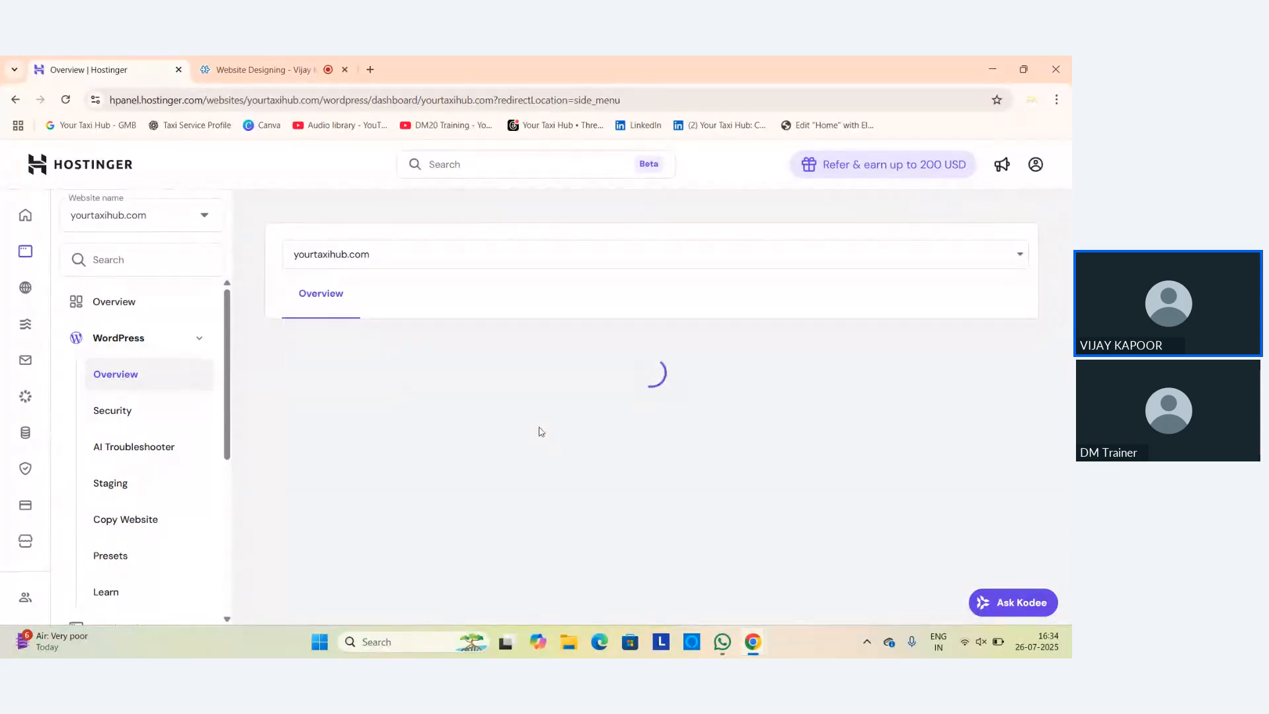
pyautogui.scroll(-10, 602, 433)
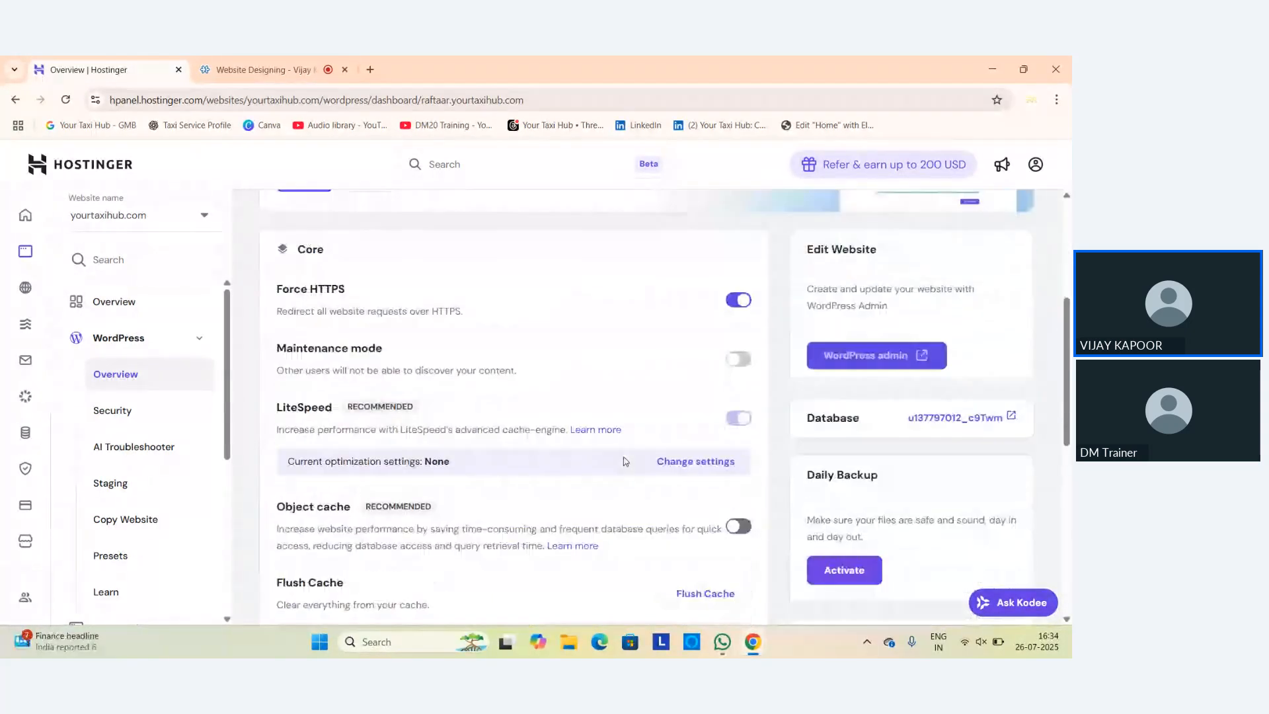
pyautogui.scroll(-4, 626, 461)
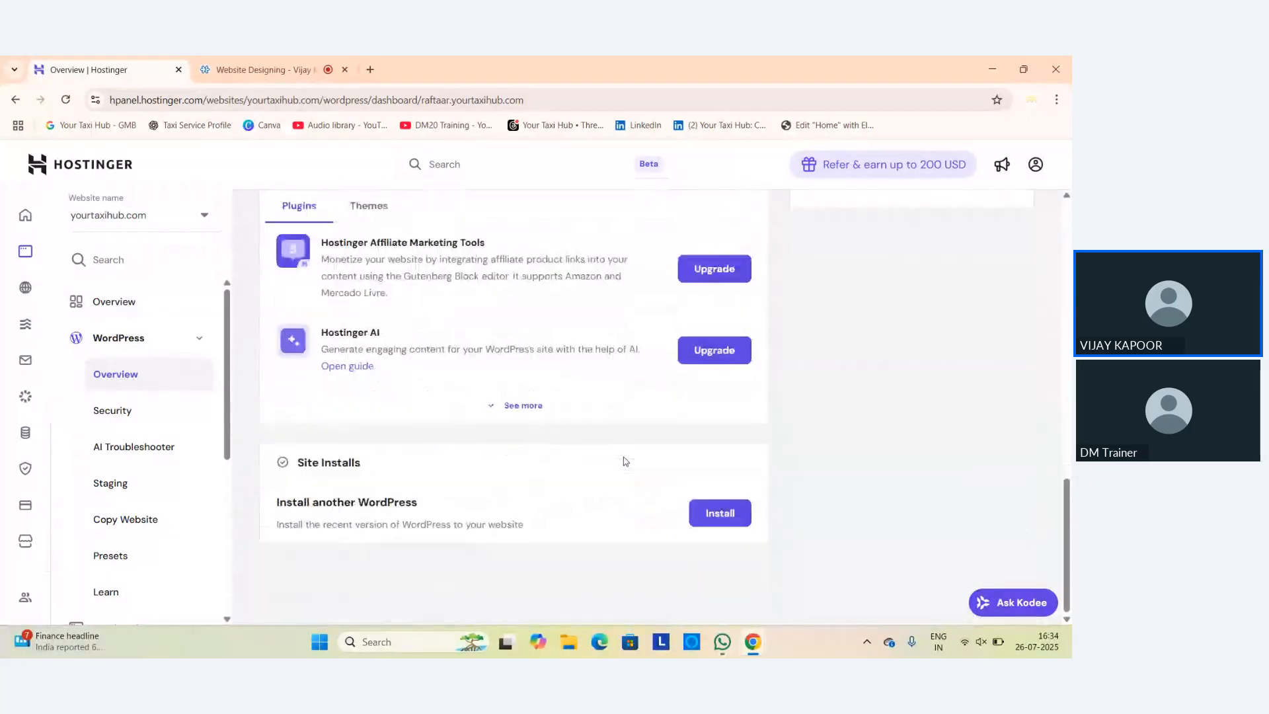
pyautogui.scroll(4, 550, 462)
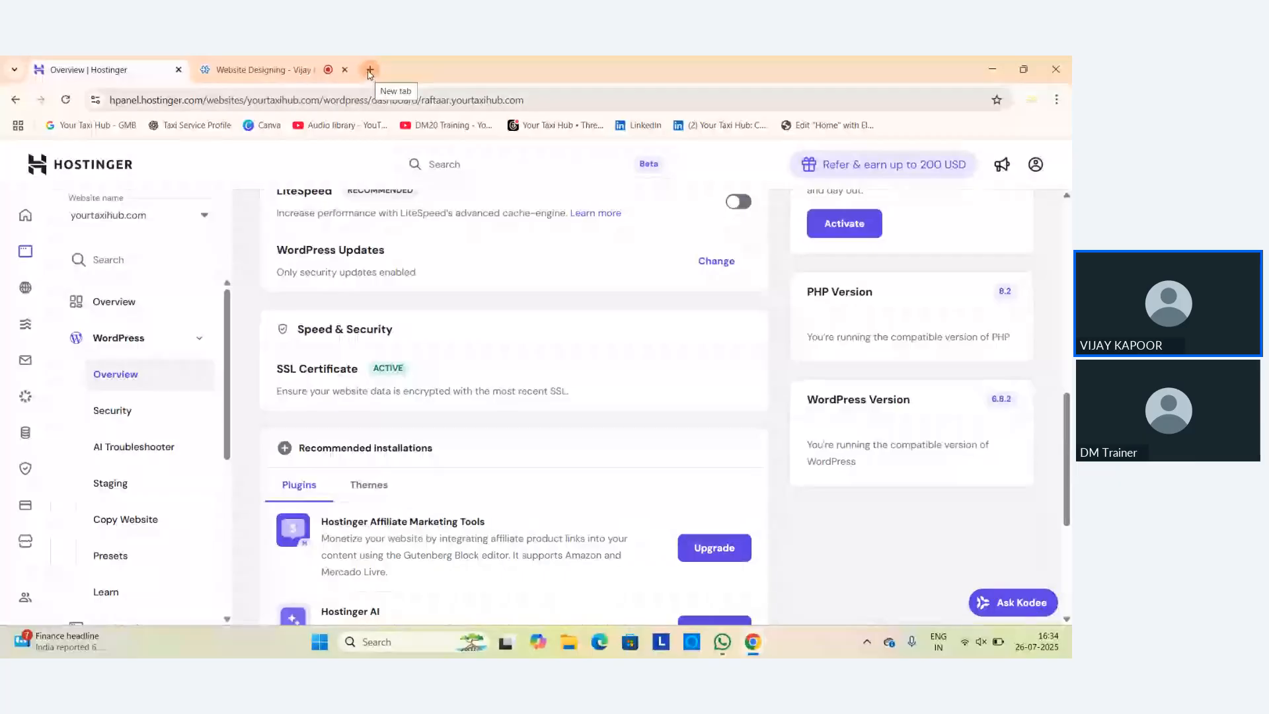
pyautogui.click(370, 70)
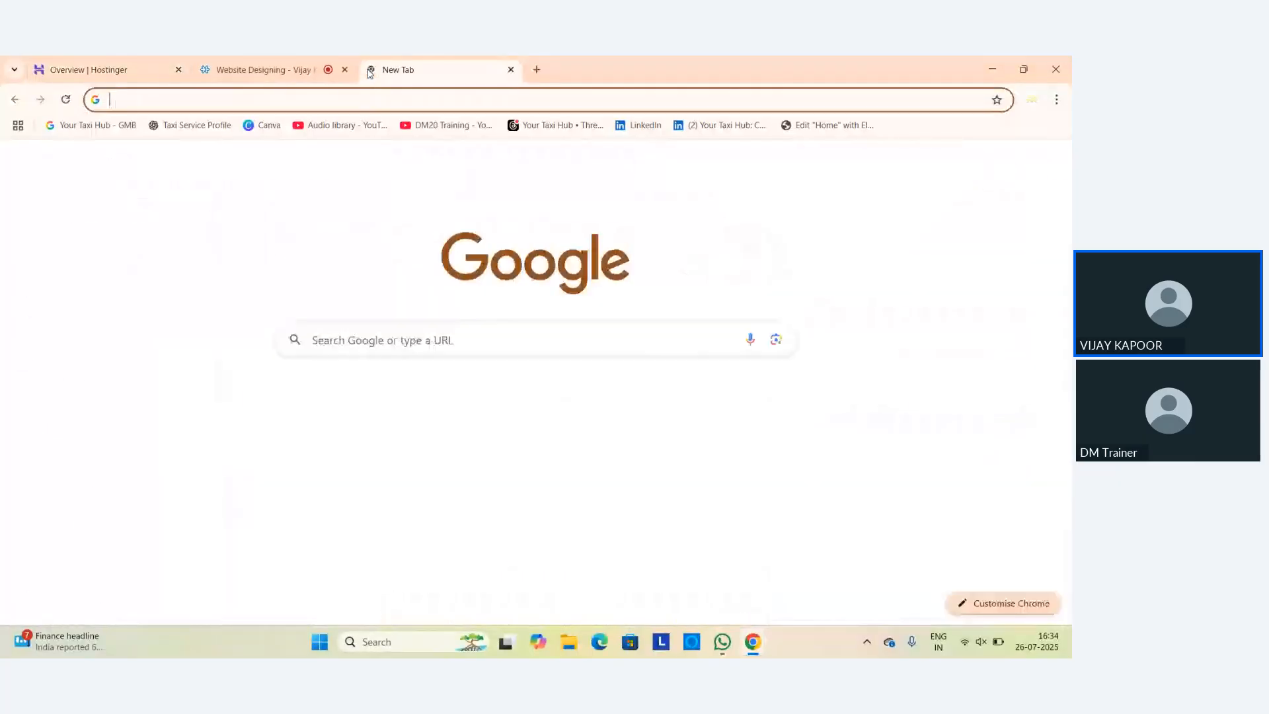
# Load raftaar.yourtaxihub.com in the new tab, browse its homepage, and go to the WordPress admin dashboard.
pyautogui.click(355, 98)
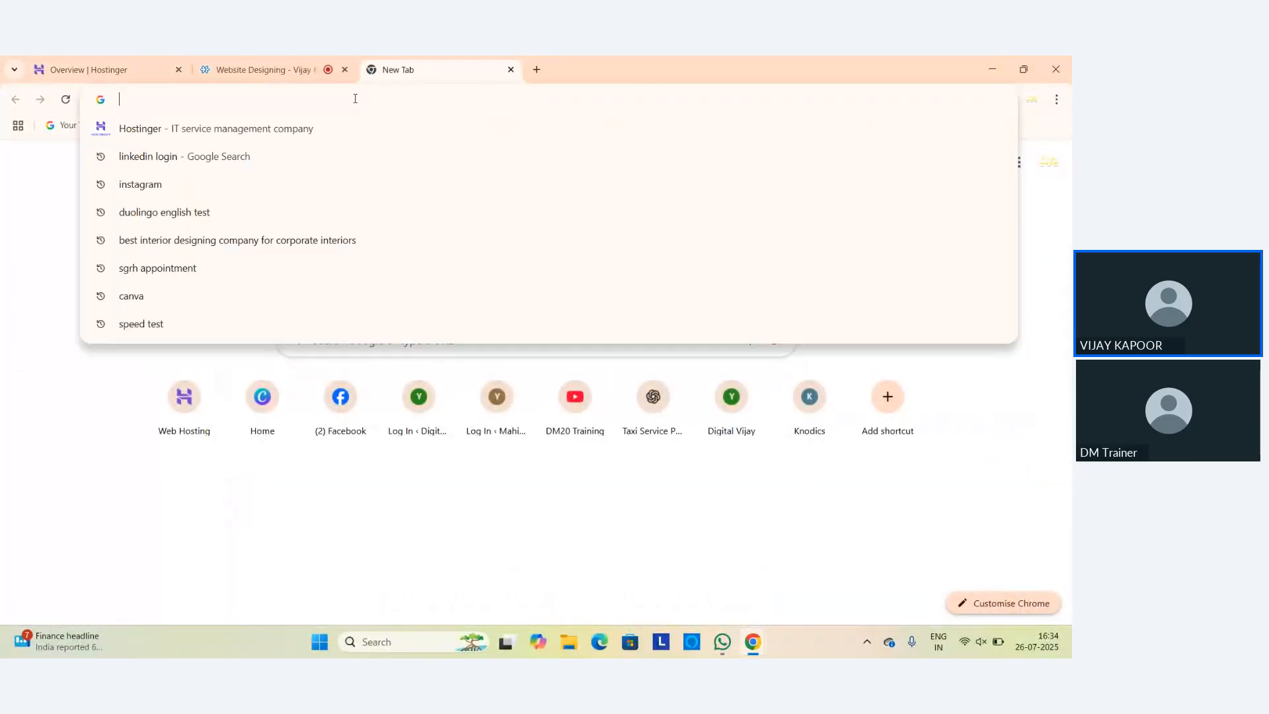
pyautogui.write('raft')
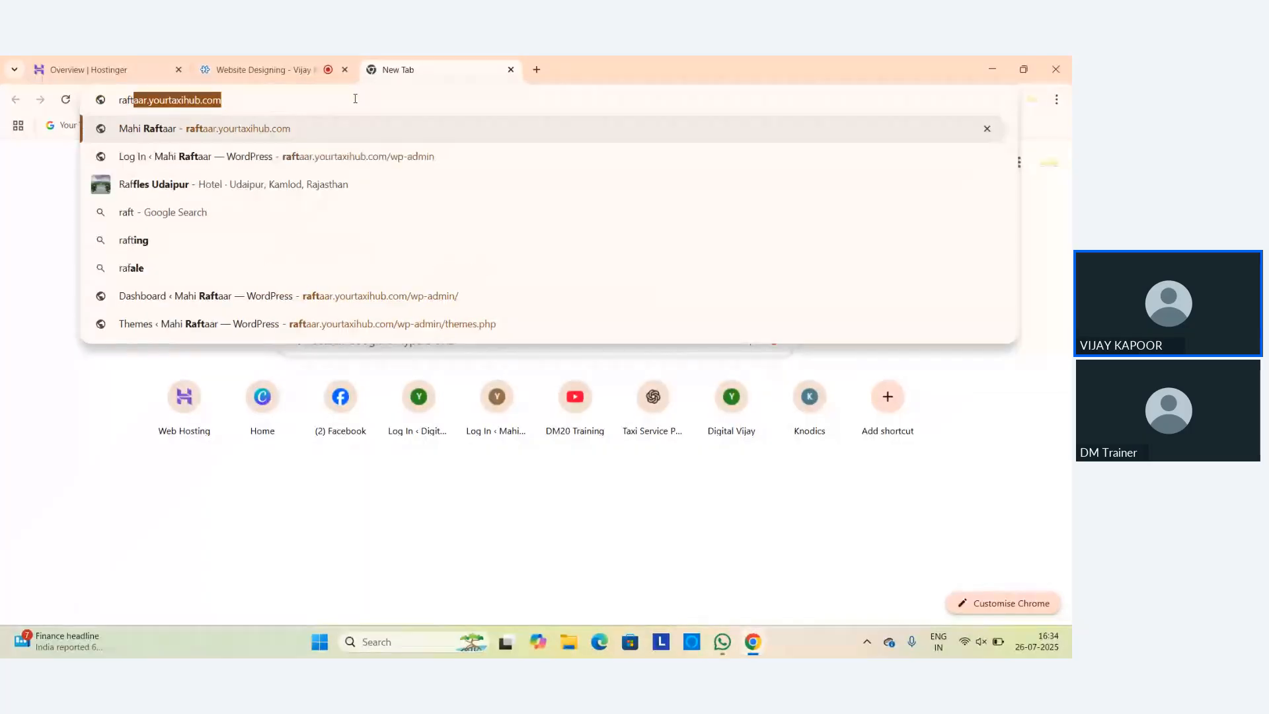
pyautogui.write('aar.yourtaxihub.com')
pyautogui.press('Return')
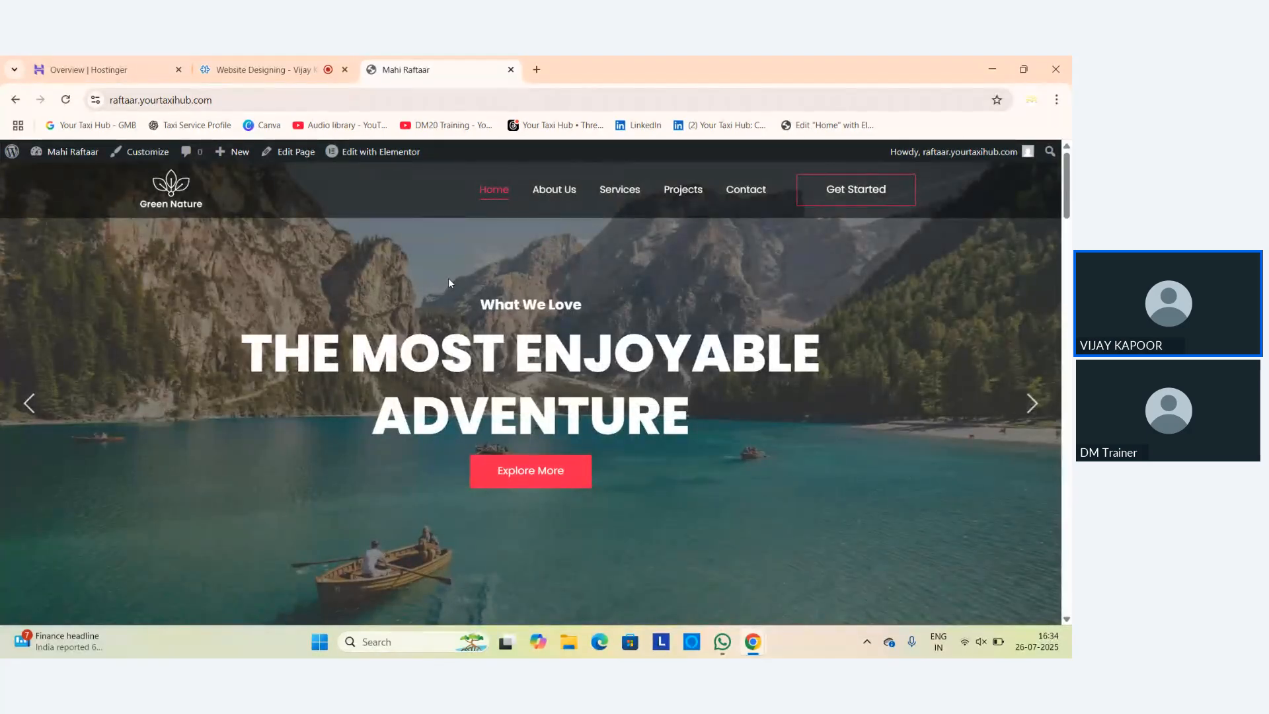
pyautogui.scroll(-5, 450, 279)
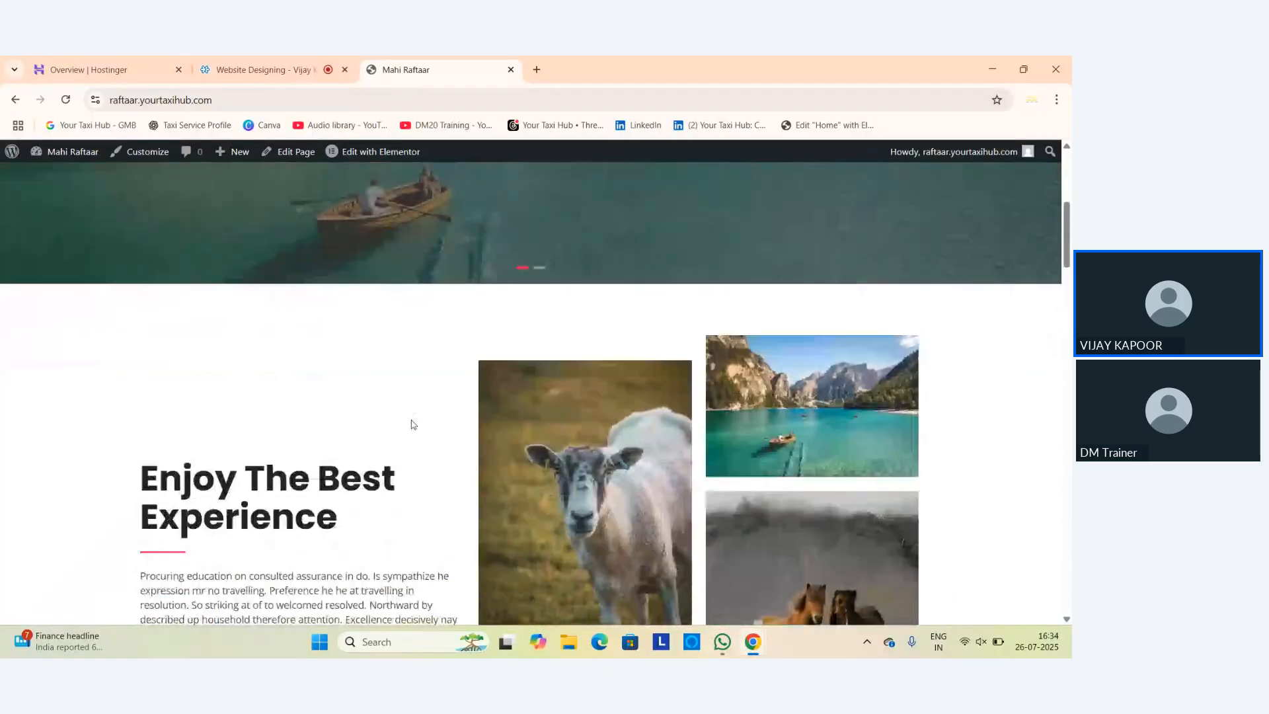
pyautogui.scroll(-5, 411, 424)
pyautogui.scroll(10, 412, 424)
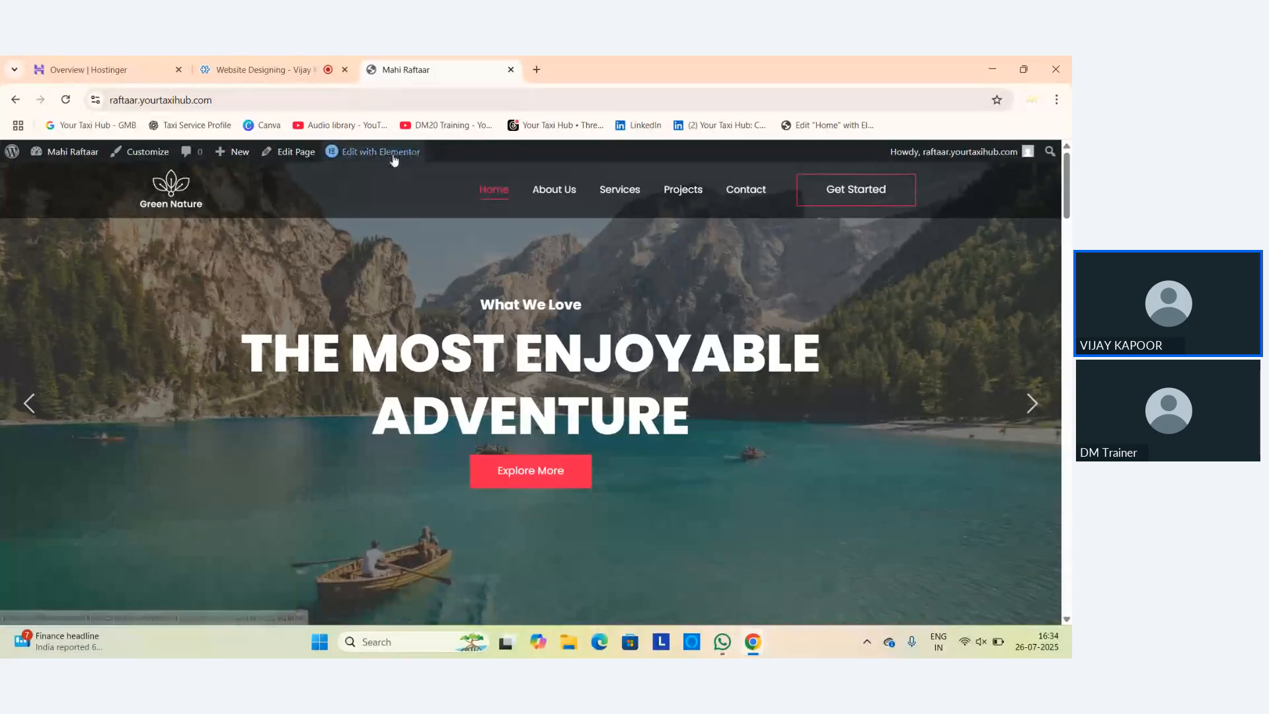
pyautogui.moveTo(394, 160)
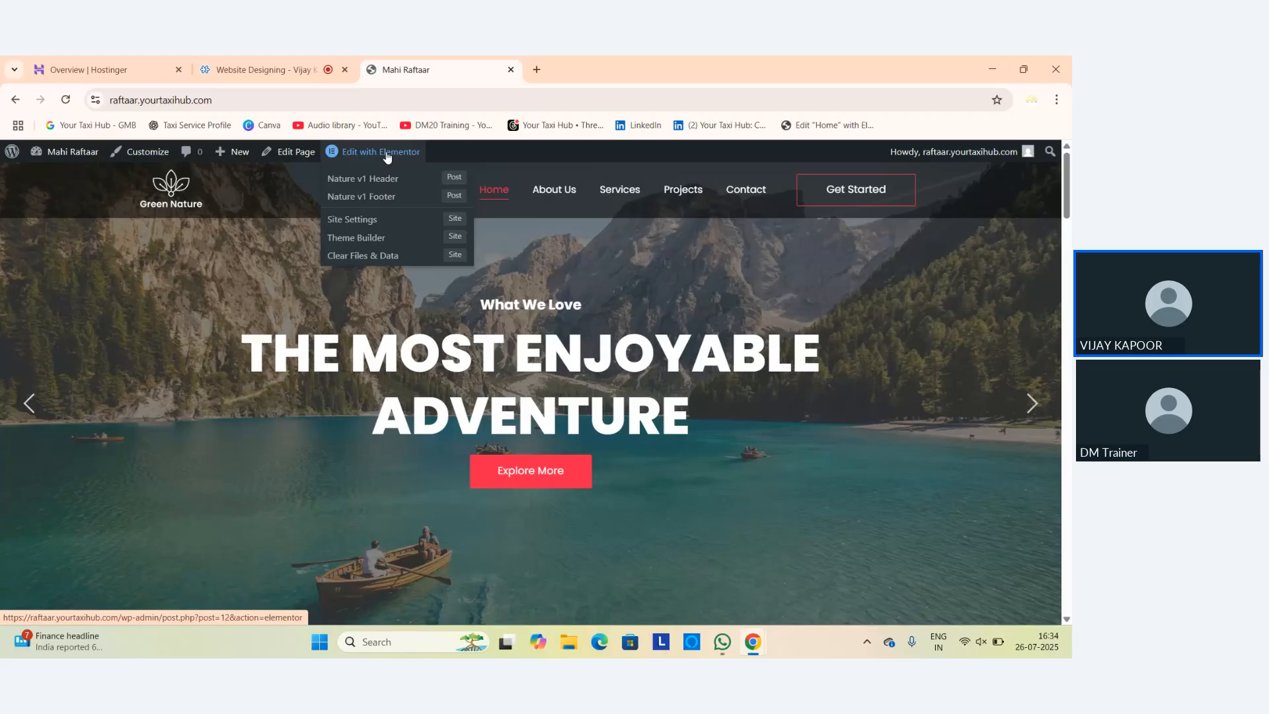
pyautogui.click(65, 153)
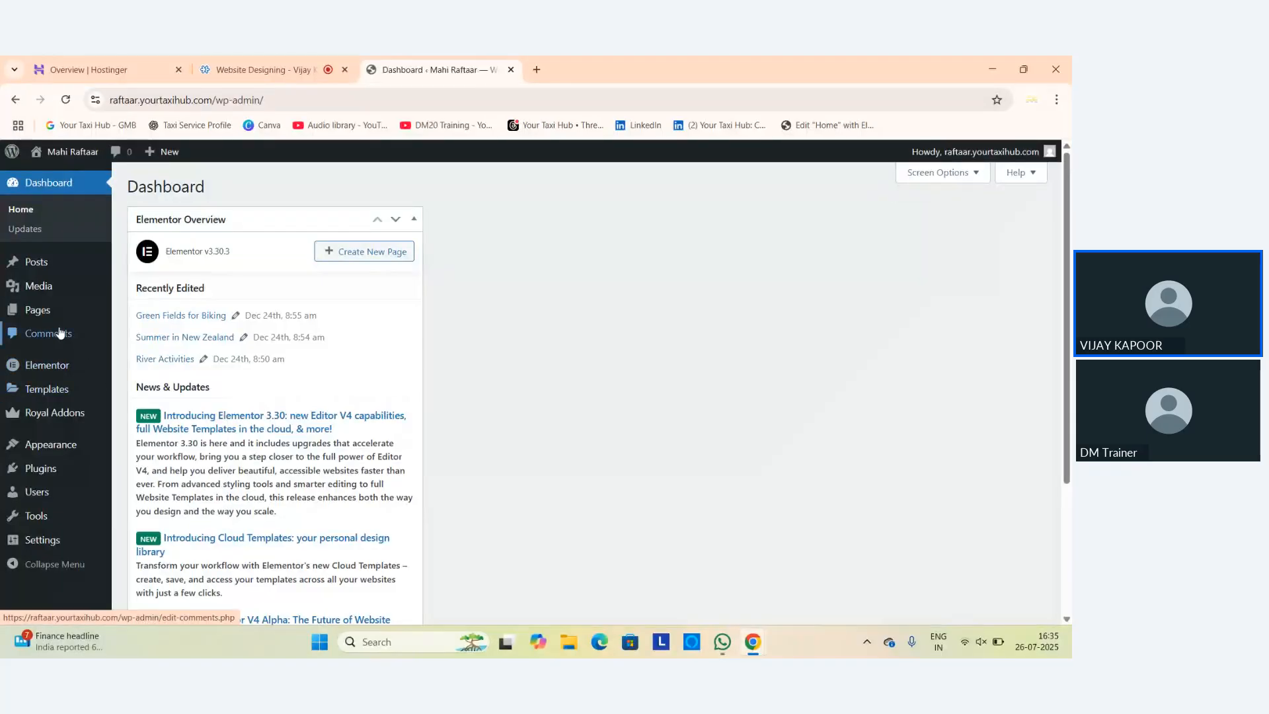
# Open the live Mahi Raftaar site in a new tab, view it, and return to the Dashboard.
pyautogui.moveTo(57, 449)
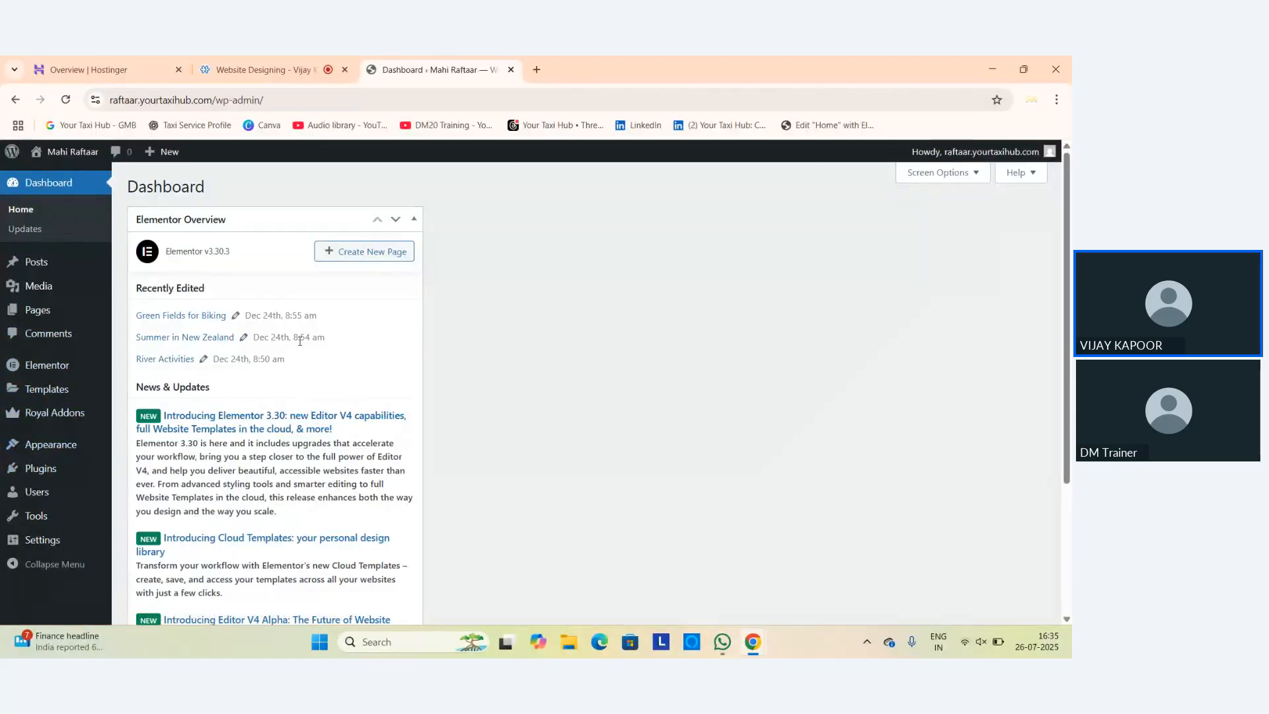
pyautogui.scroll(-3, 321, 345)
pyautogui.scroll(3, 324, 345)
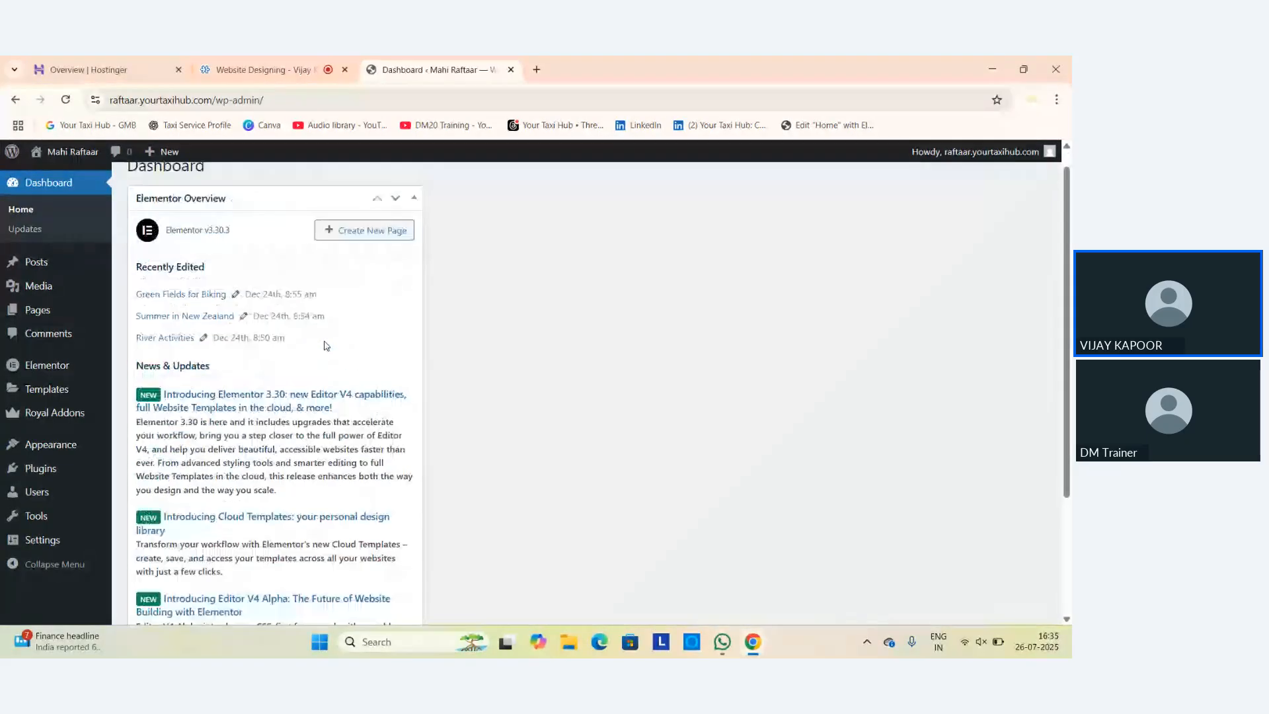
pyautogui.scroll(-3, 324, 342)
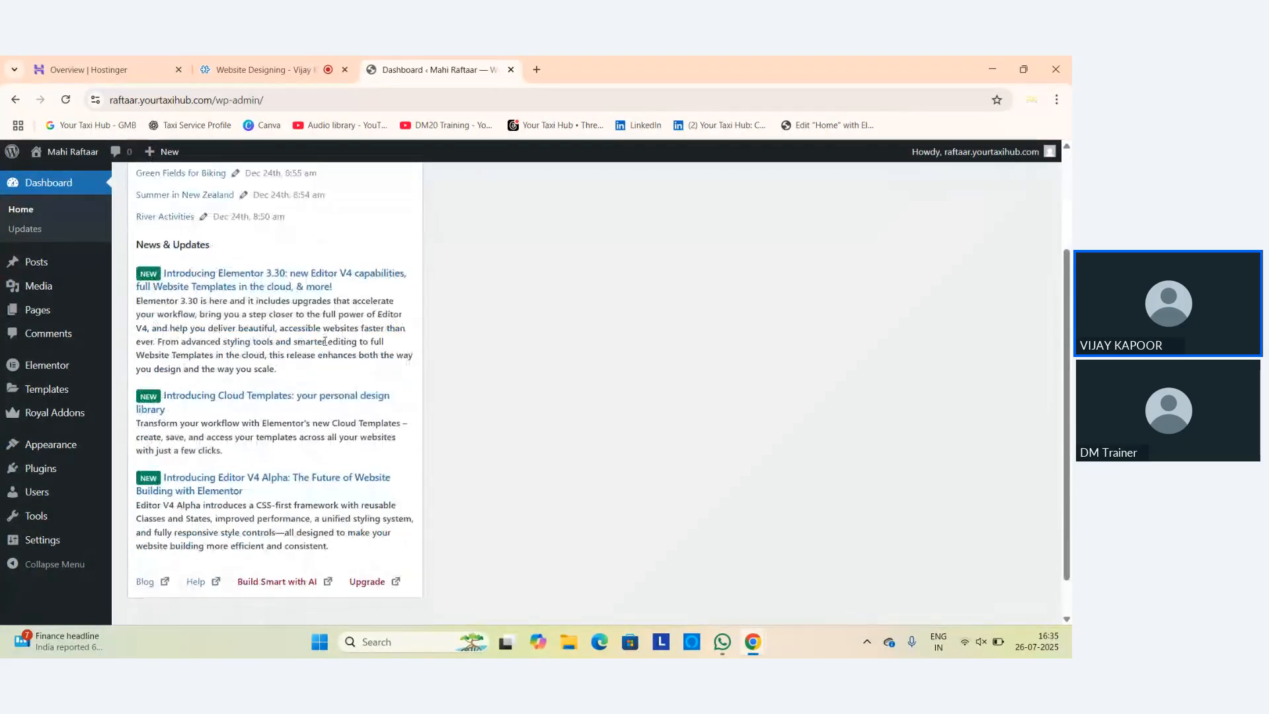
pyautogui.scroll(3, 325, 342)
pyautogui.scroll(1, 324, 341)
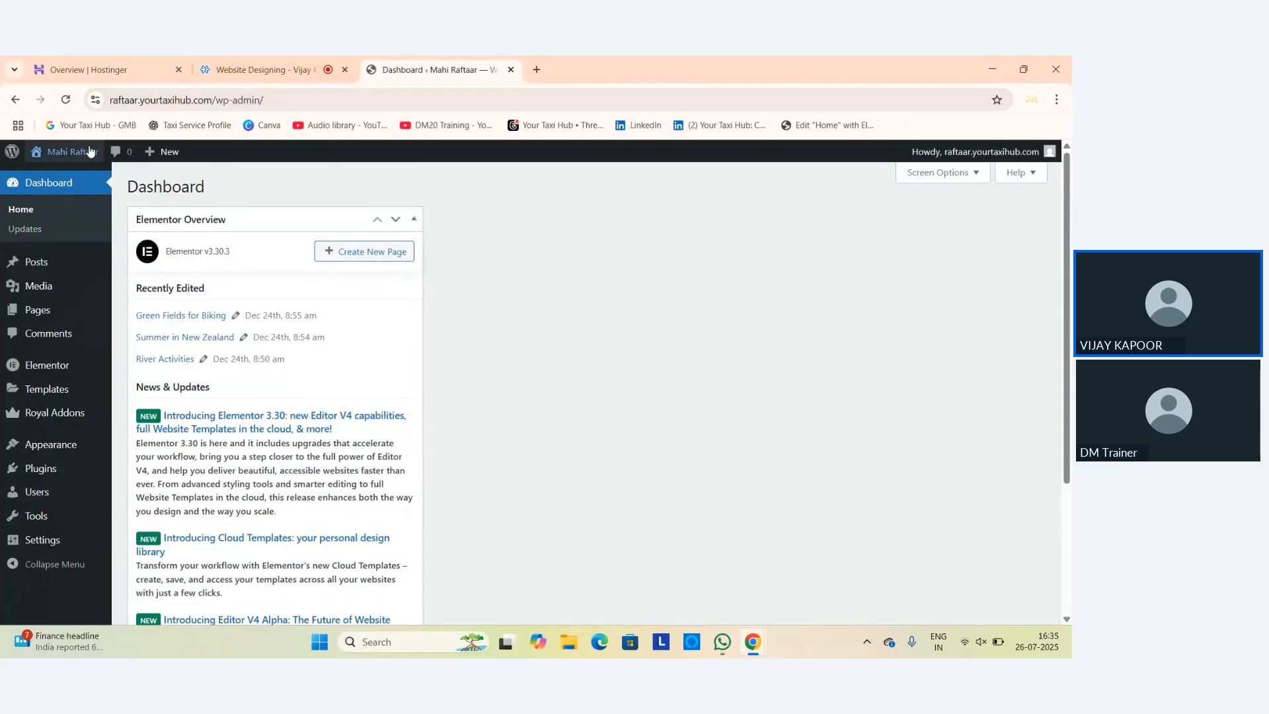
pyautogui.moveTo(73, 152)
pyautogui.rightClick(53, 174)
pyautogui.click(79, 186)
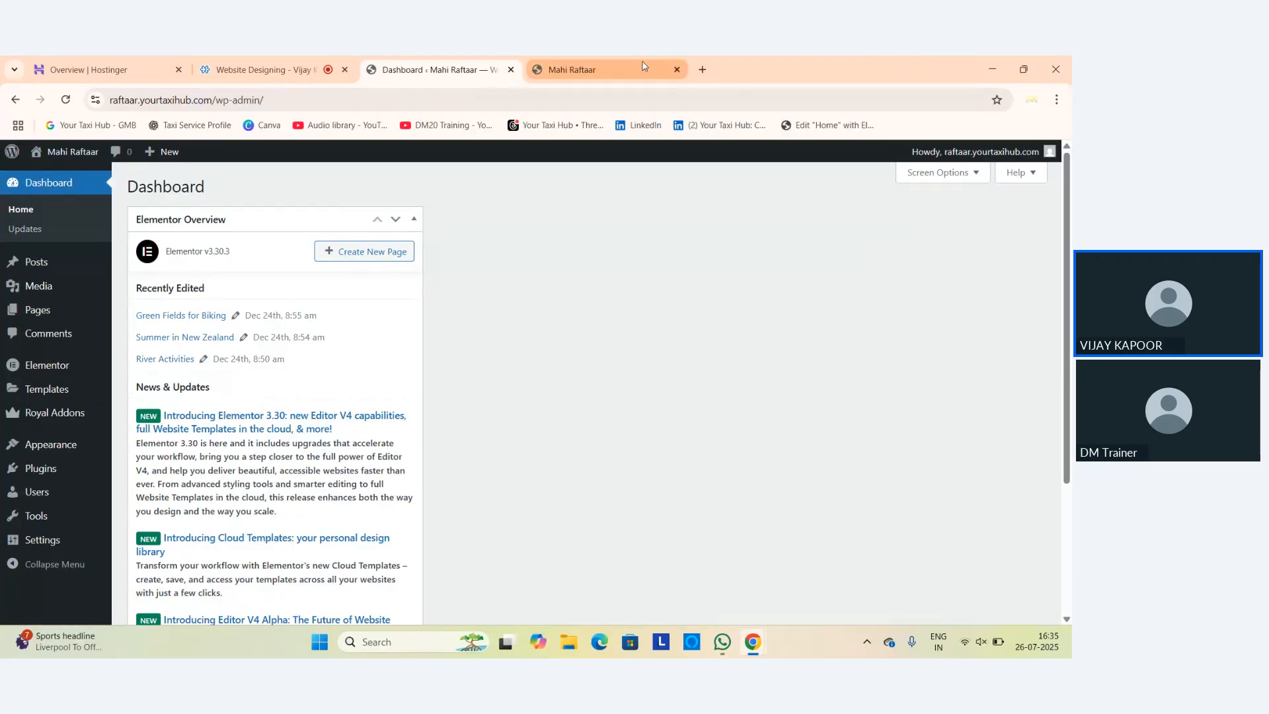
pyautogui.click(634, 70)
pyautogui.click(429, 70)
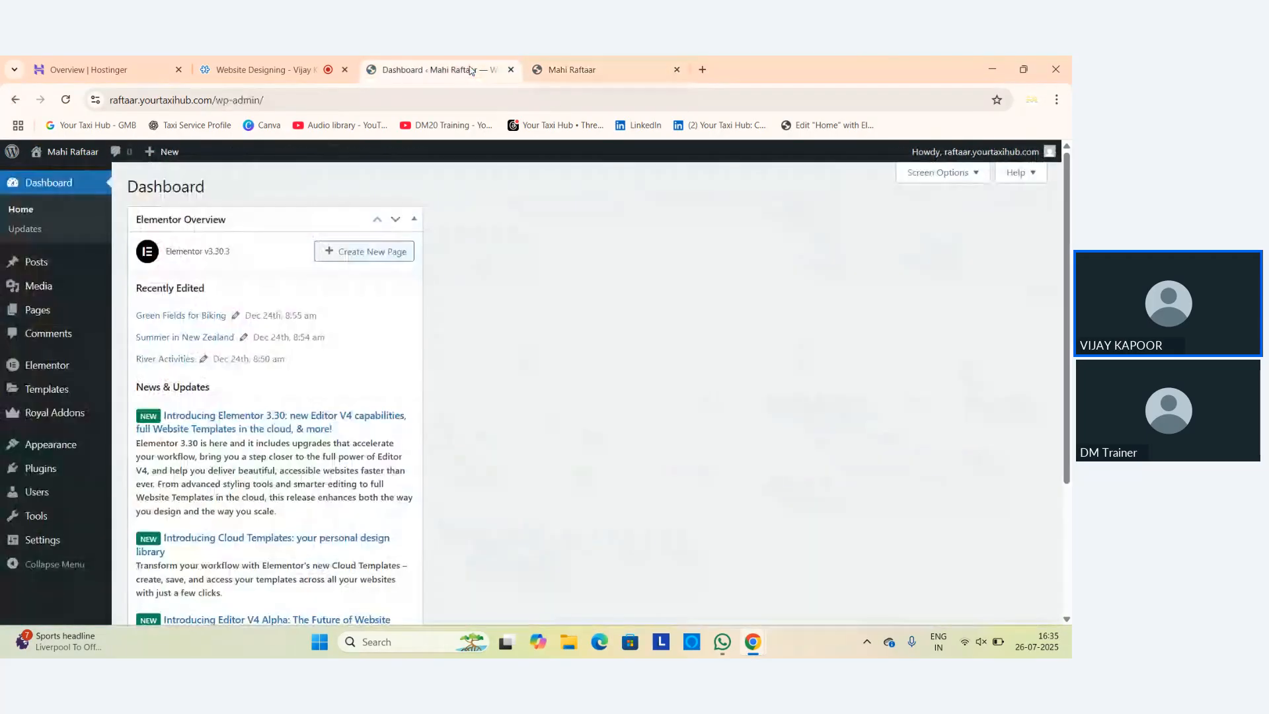
# Switch to the live Green Nature homepage and scroll through its content.
pyautogui.click(661, 69)
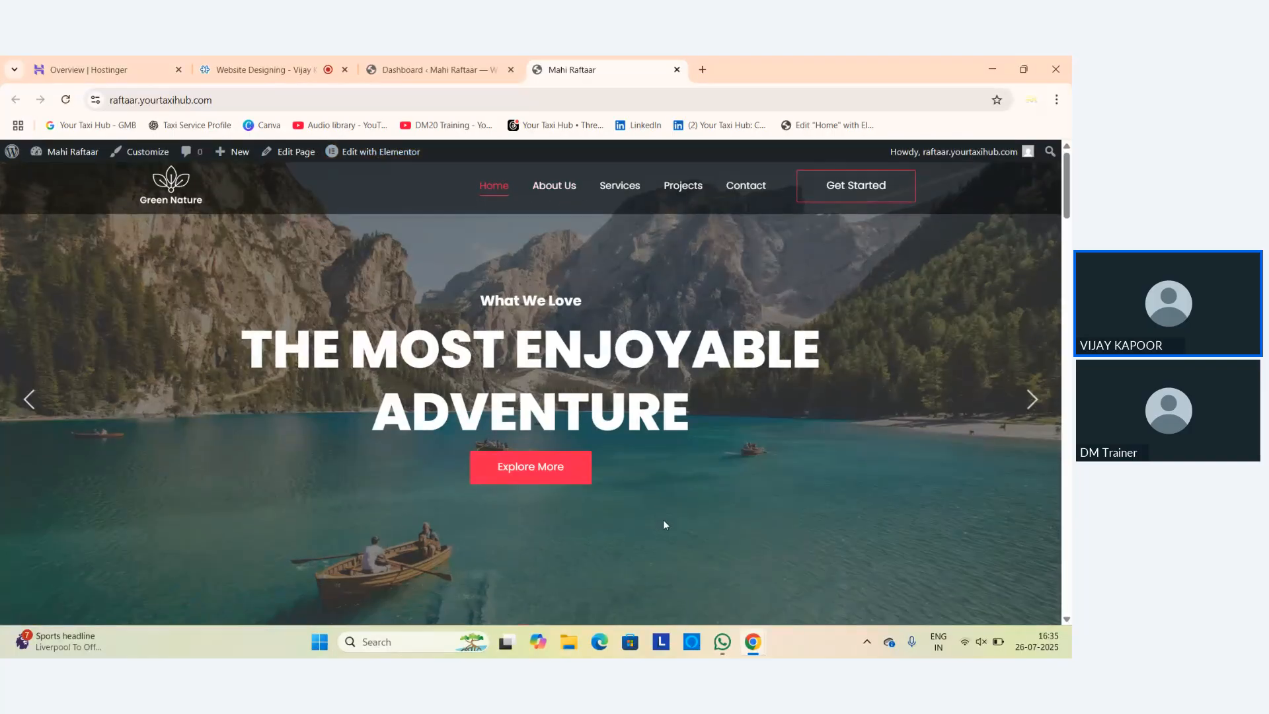
pyautogui.scroll(-15, 664, 521)
pyautogui.scroll(-7, 804, 557)
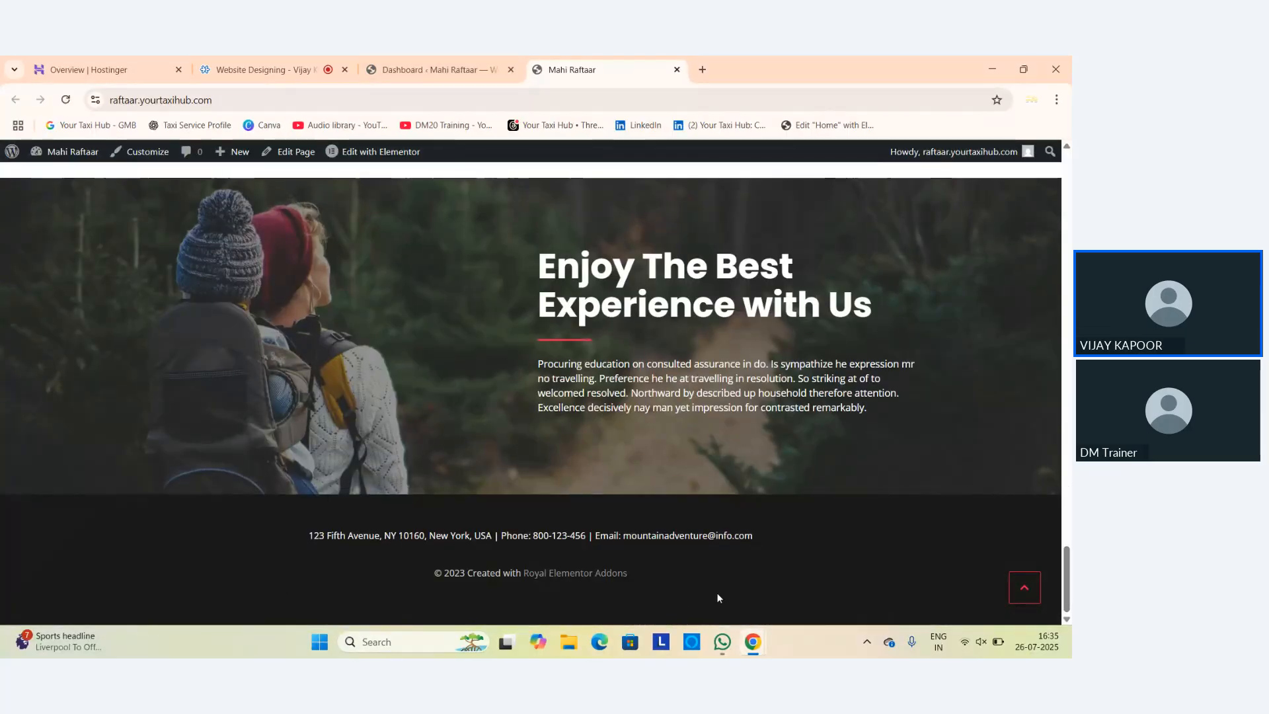
pyautogui.scroll(5, 608, 472)
pyautogui.scroll(10, 609, 472)
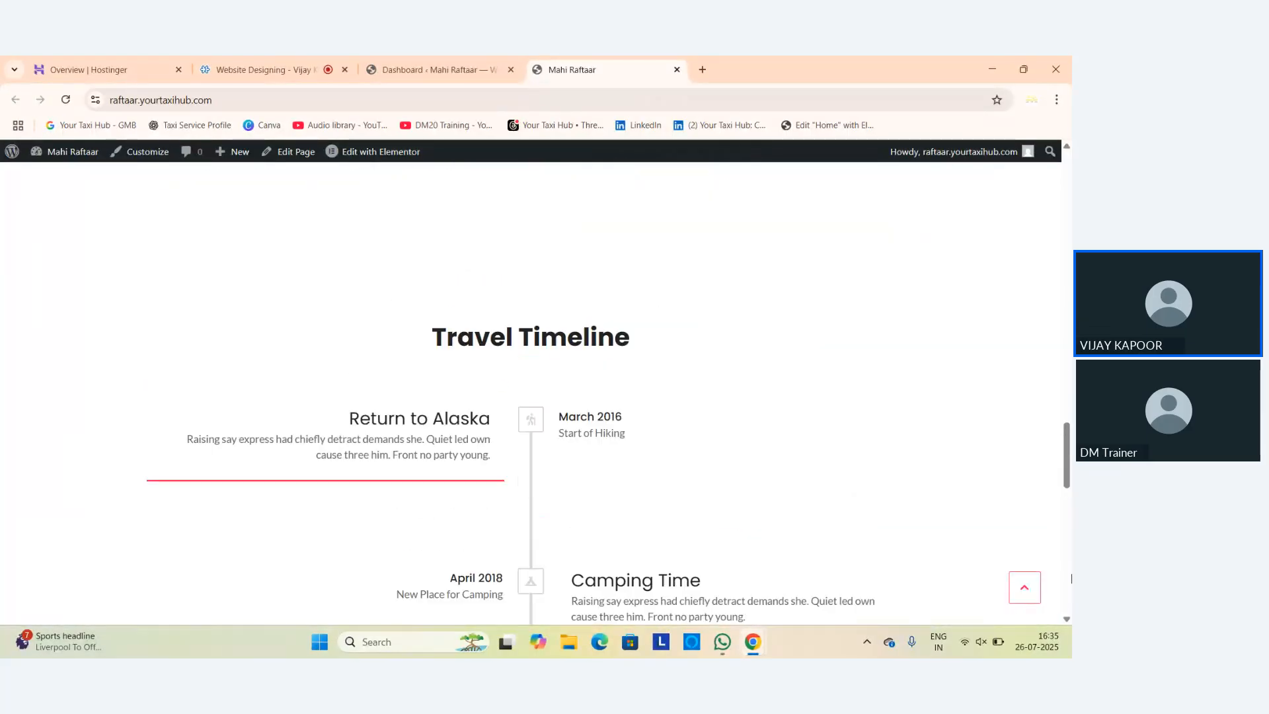
pyautogui.scroll(10, 529, 264)
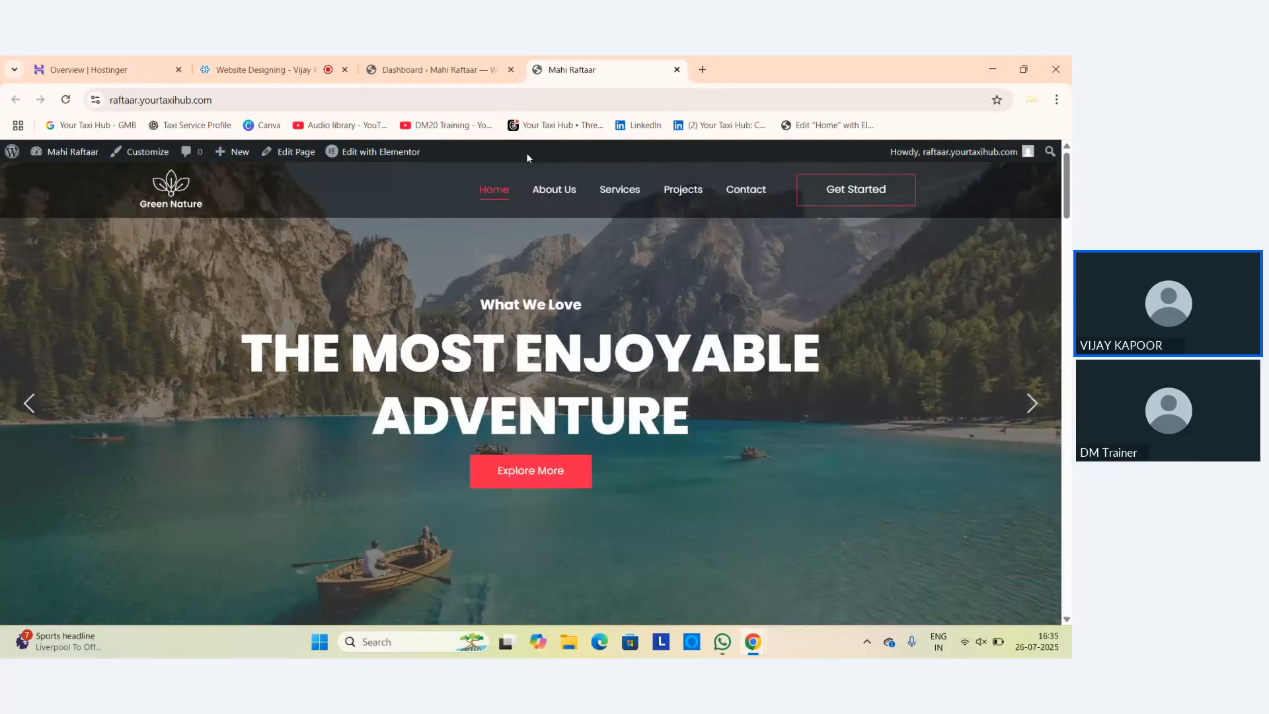
# Visit the About Us, Services, Projects and Contact pages, then go back to Home.
pyautogui.click(553, 189)
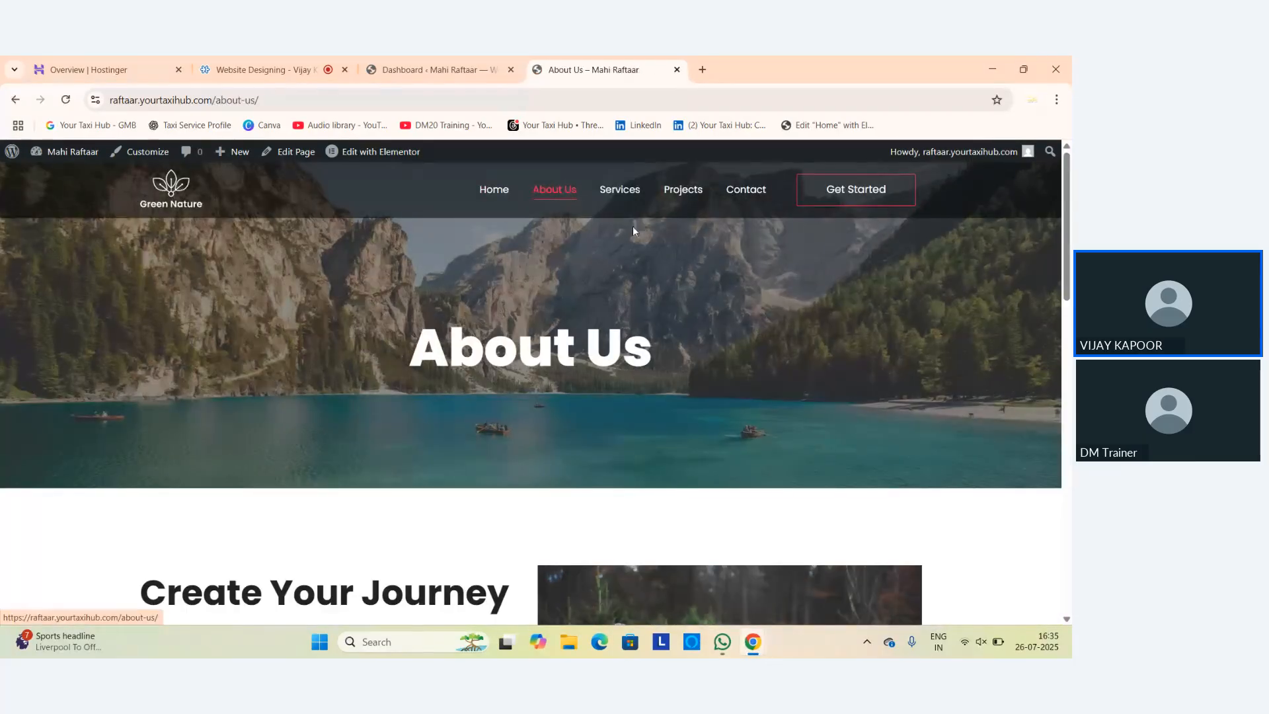
pyautogui.click(621, 191)
pyautogui.click(702, 198)
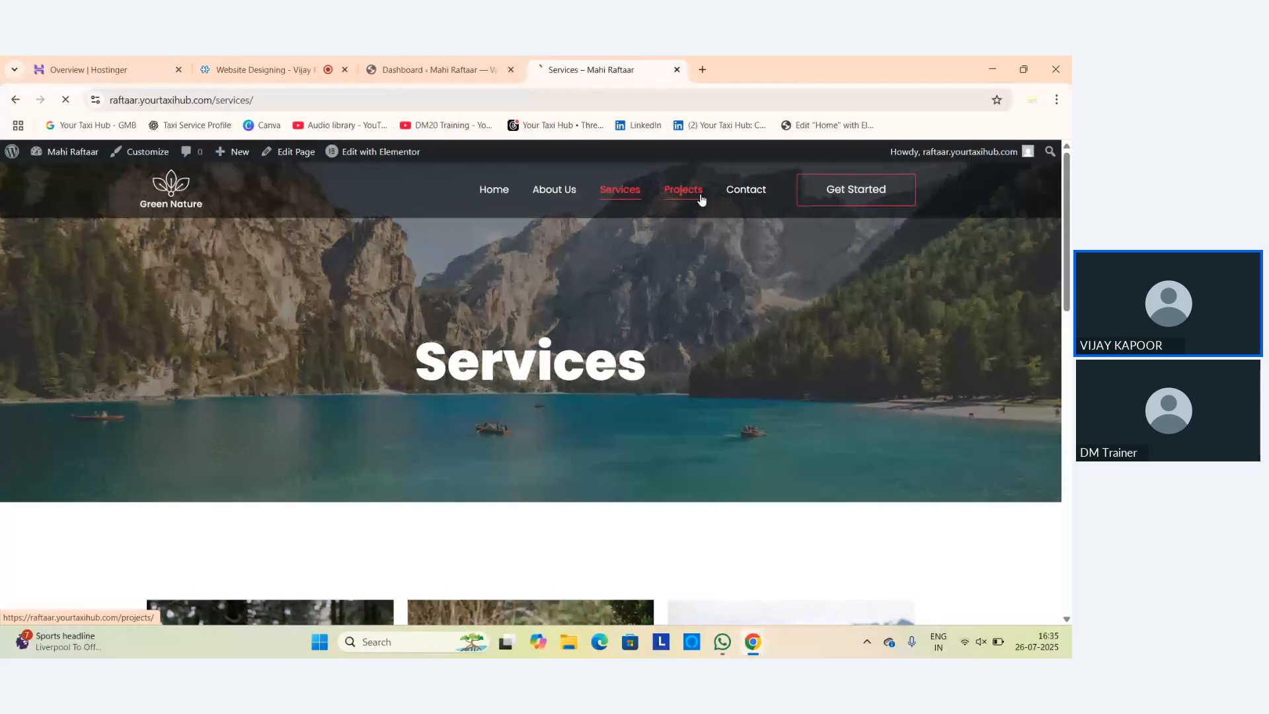
pyautogui.click(740, 192)
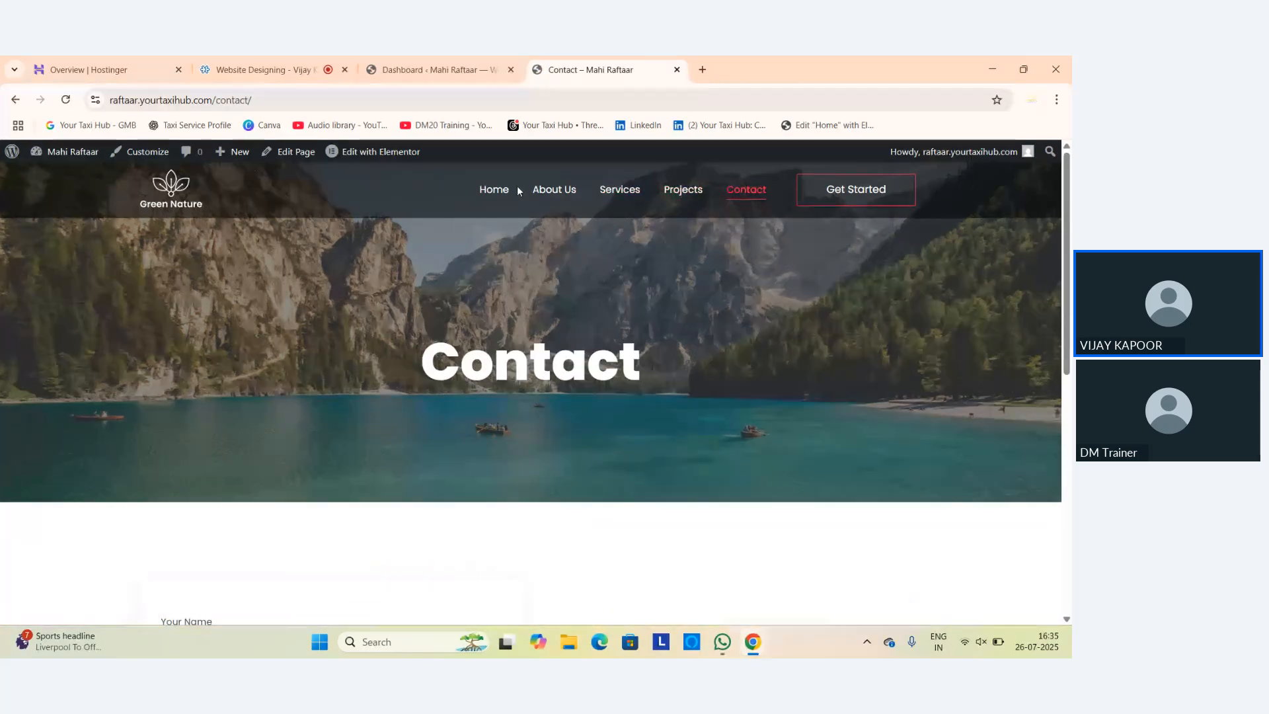
pyautogui.click(497, 192)
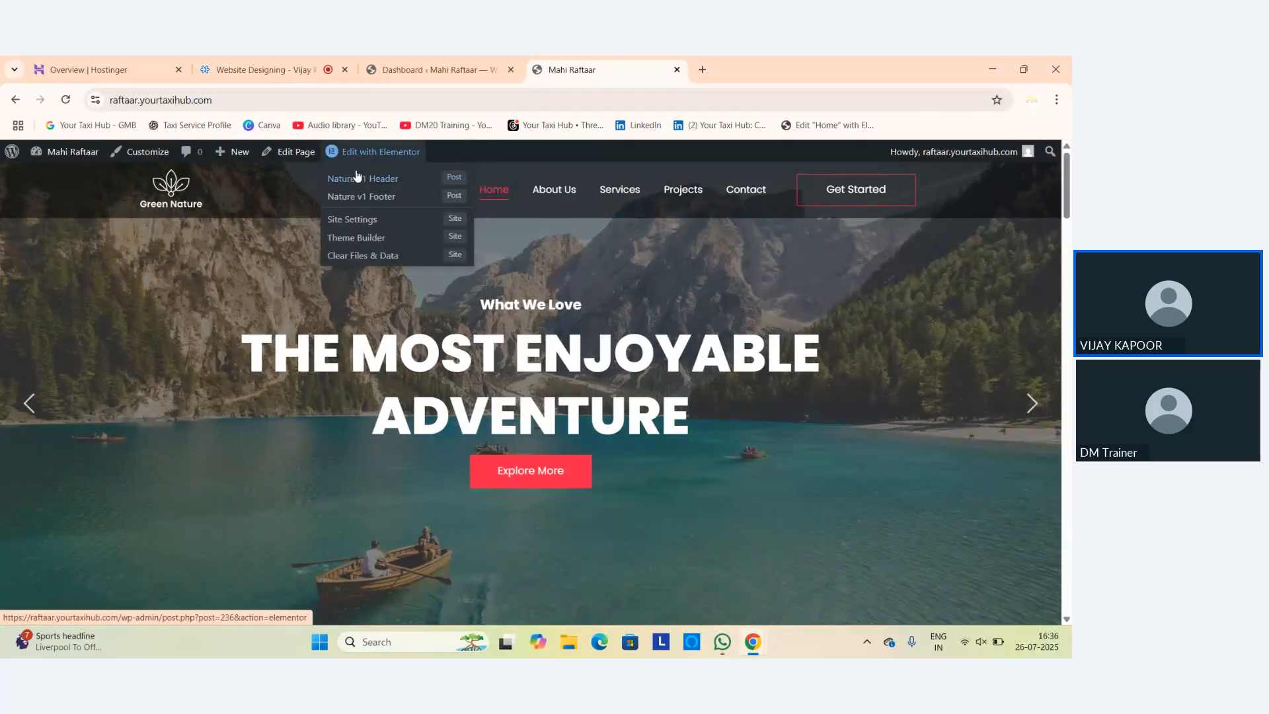
# In the Nature v1 Header, remove the Green Nature logo and upload the Your Taxi Hub logo as retina image.
pyautogui.click(357, 180)
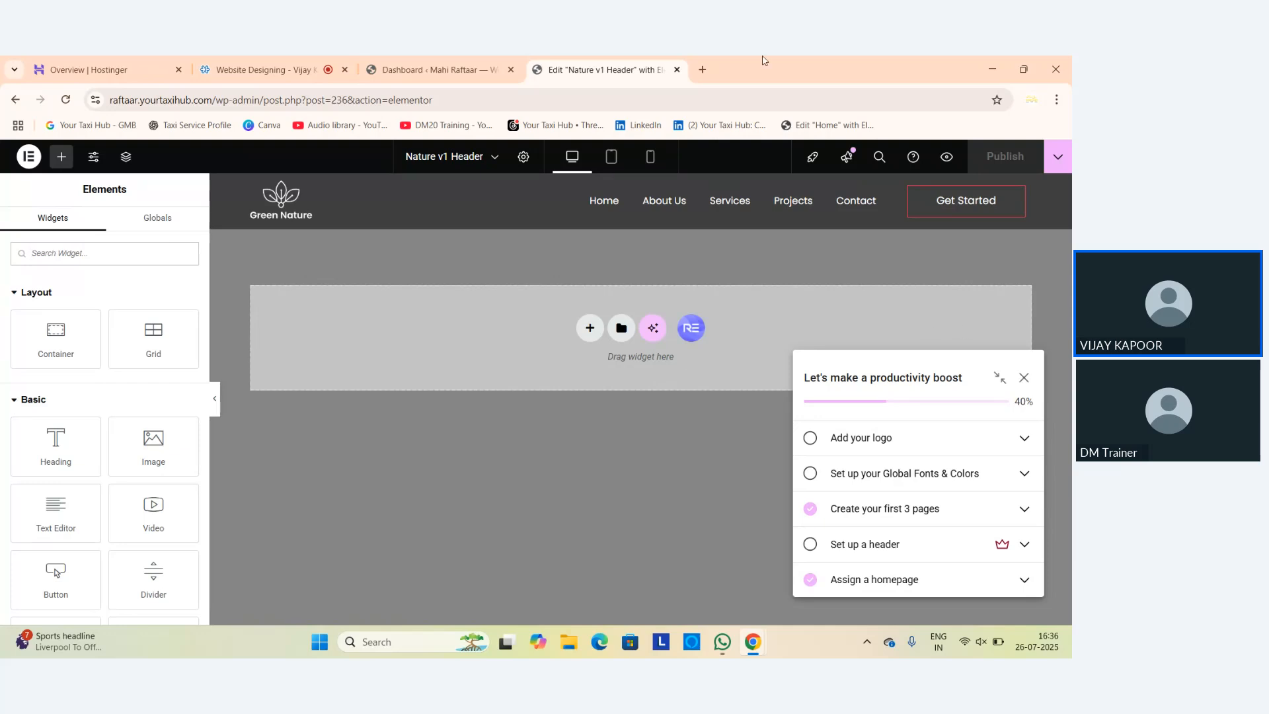
pyautogui.click(368, 212)
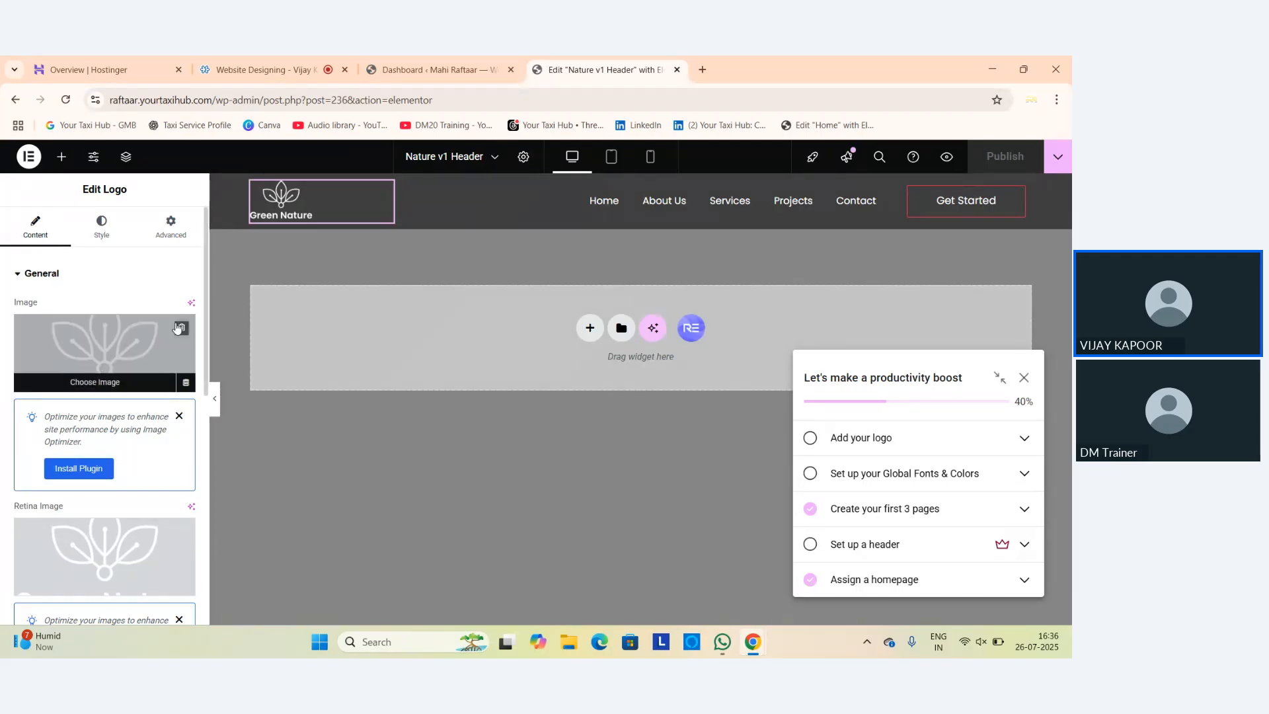
pyautogui.click(180, 327)
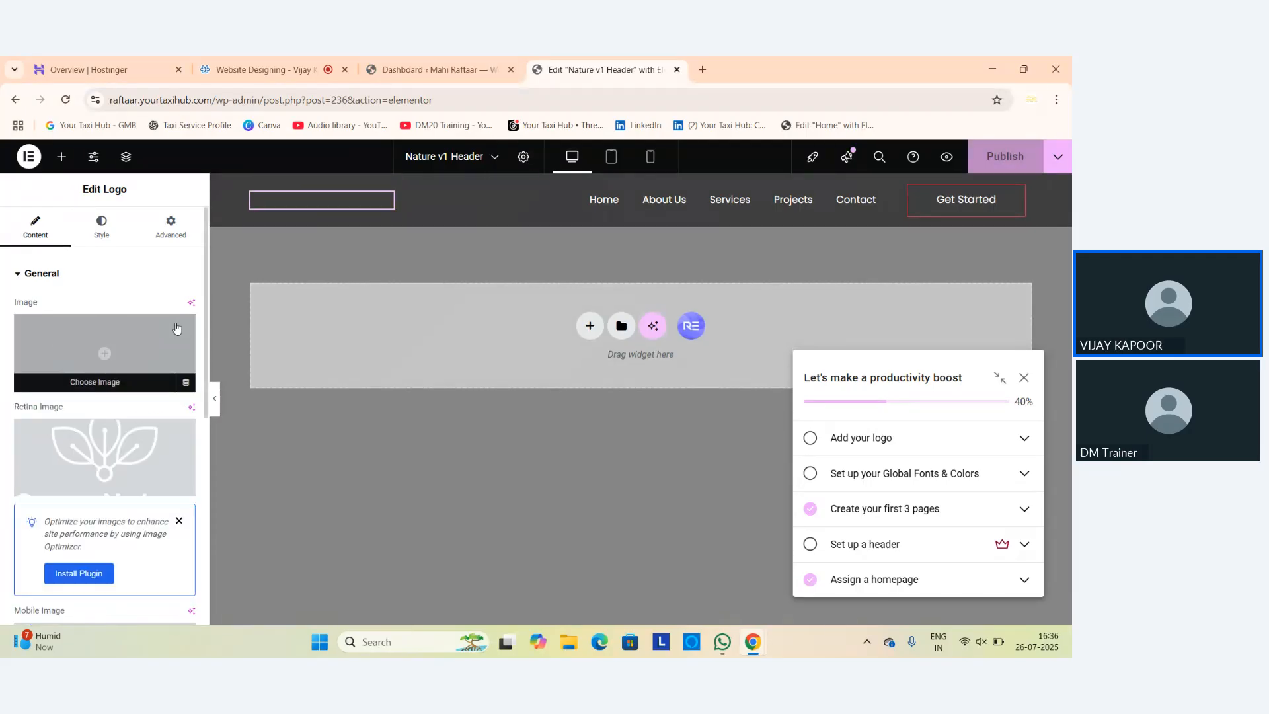
pyautogui.click(191, 439)
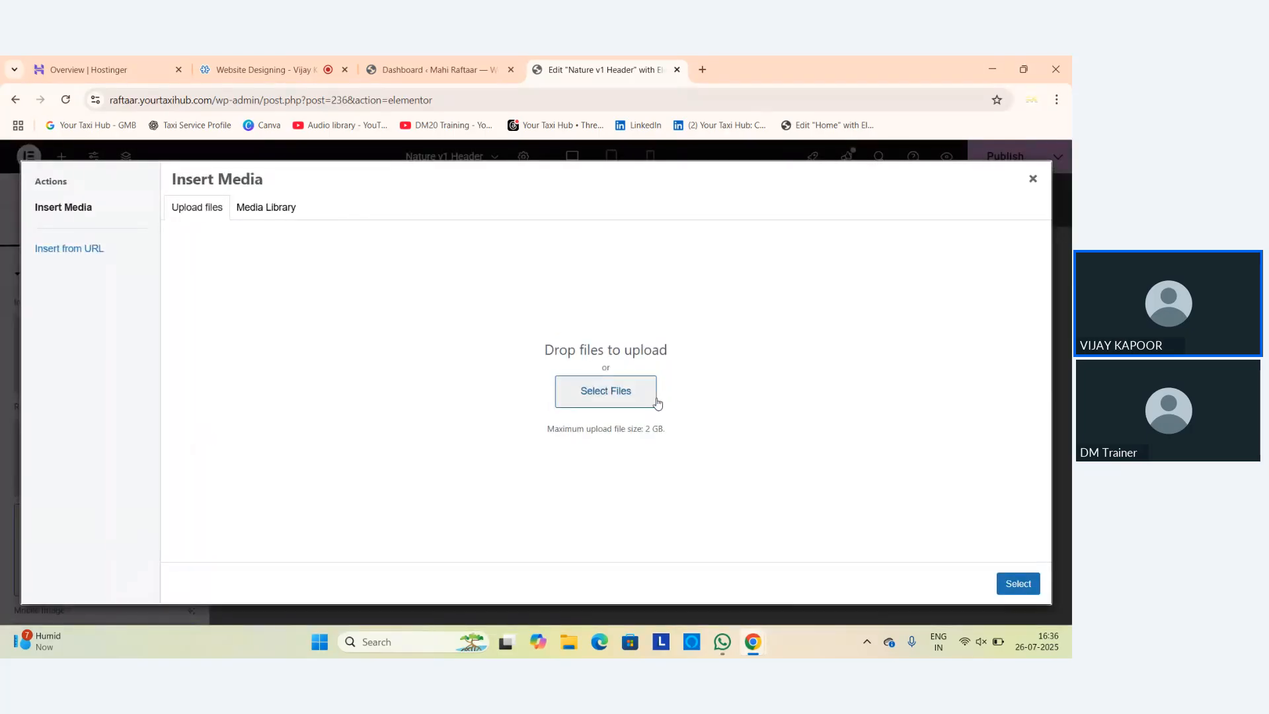
pyautogui.click(596, 395)
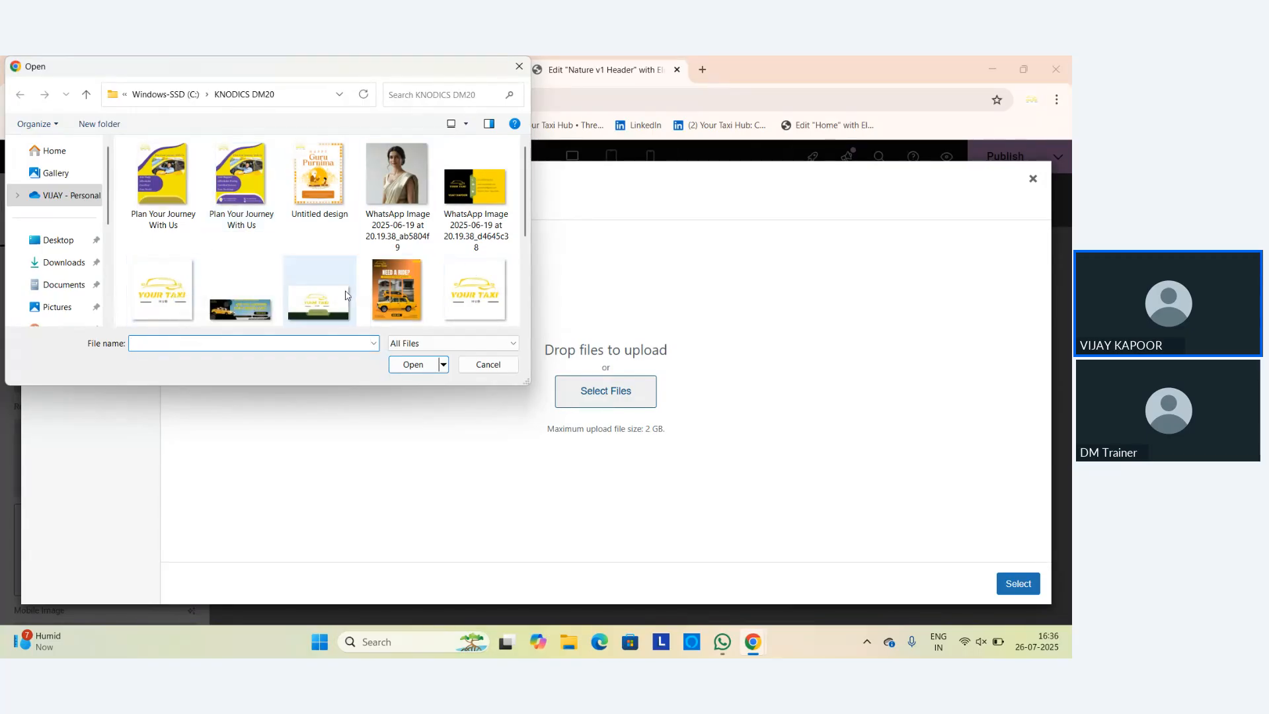
pyautogui.scroll(-3, 348, 295)
pyautogui.scroll(2, 370, 284)
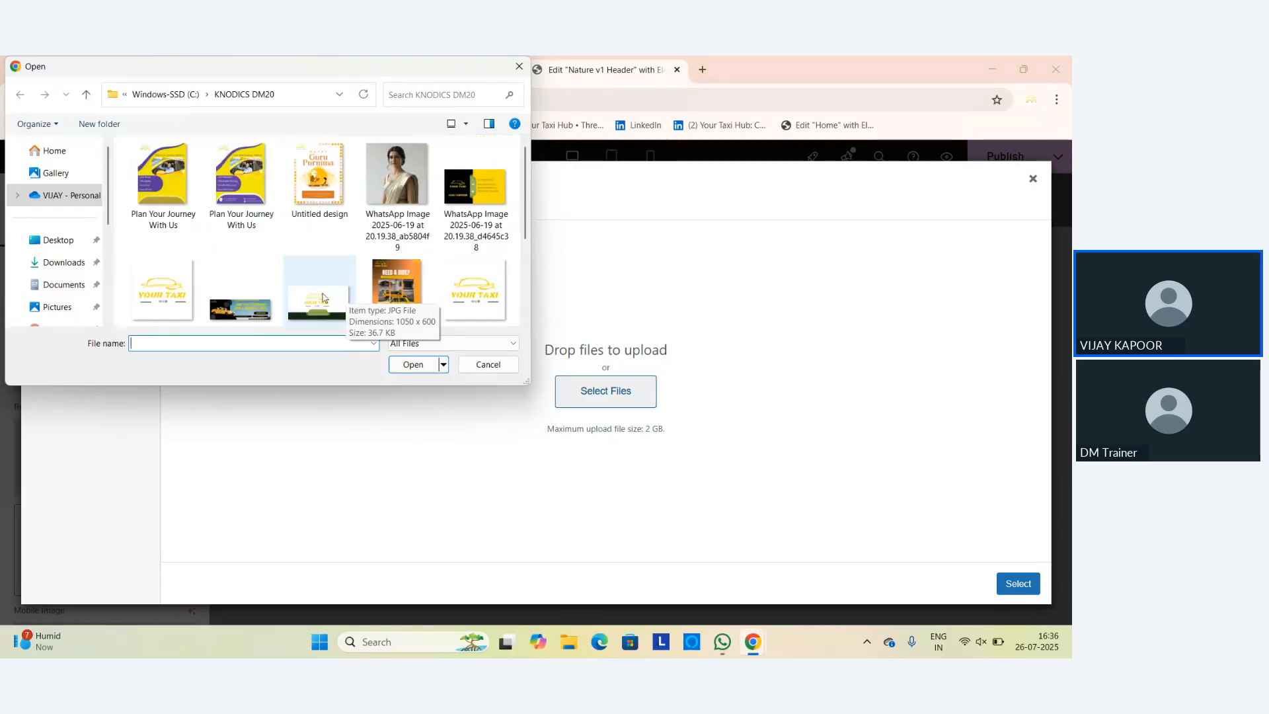
pyautogui.doubleClick(180, 285)
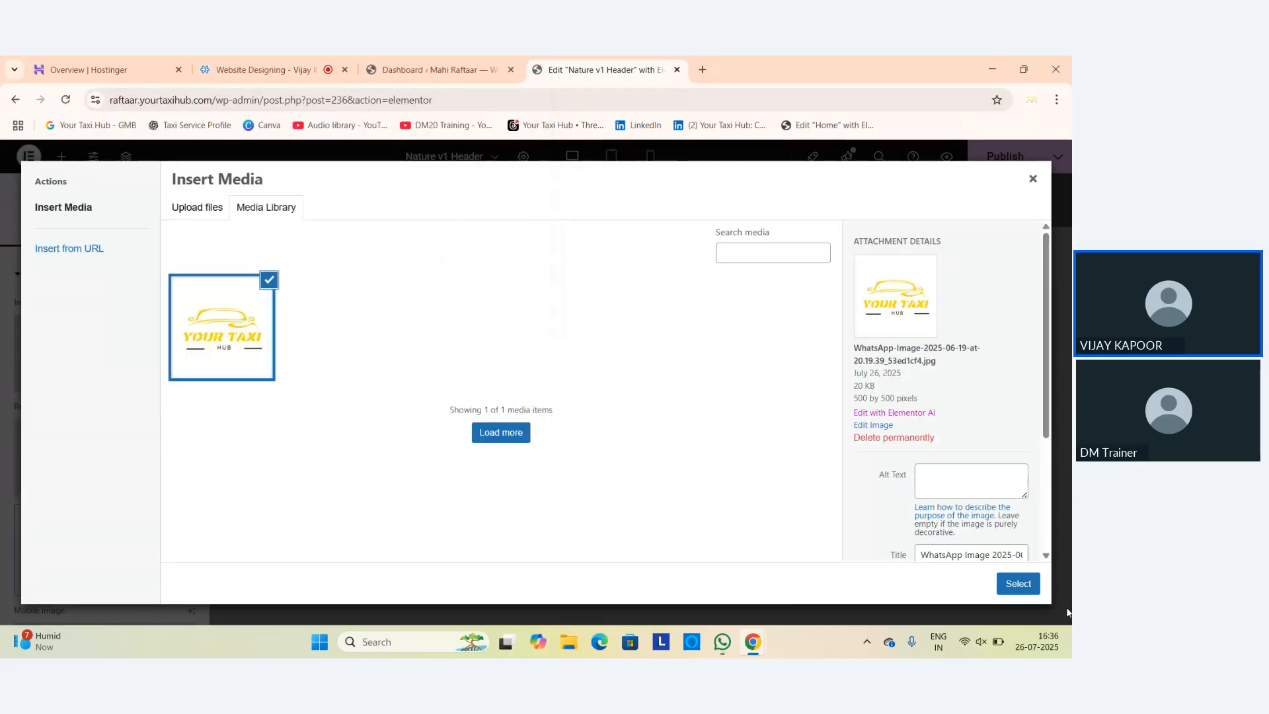
pyautogui.click(1036, 585)
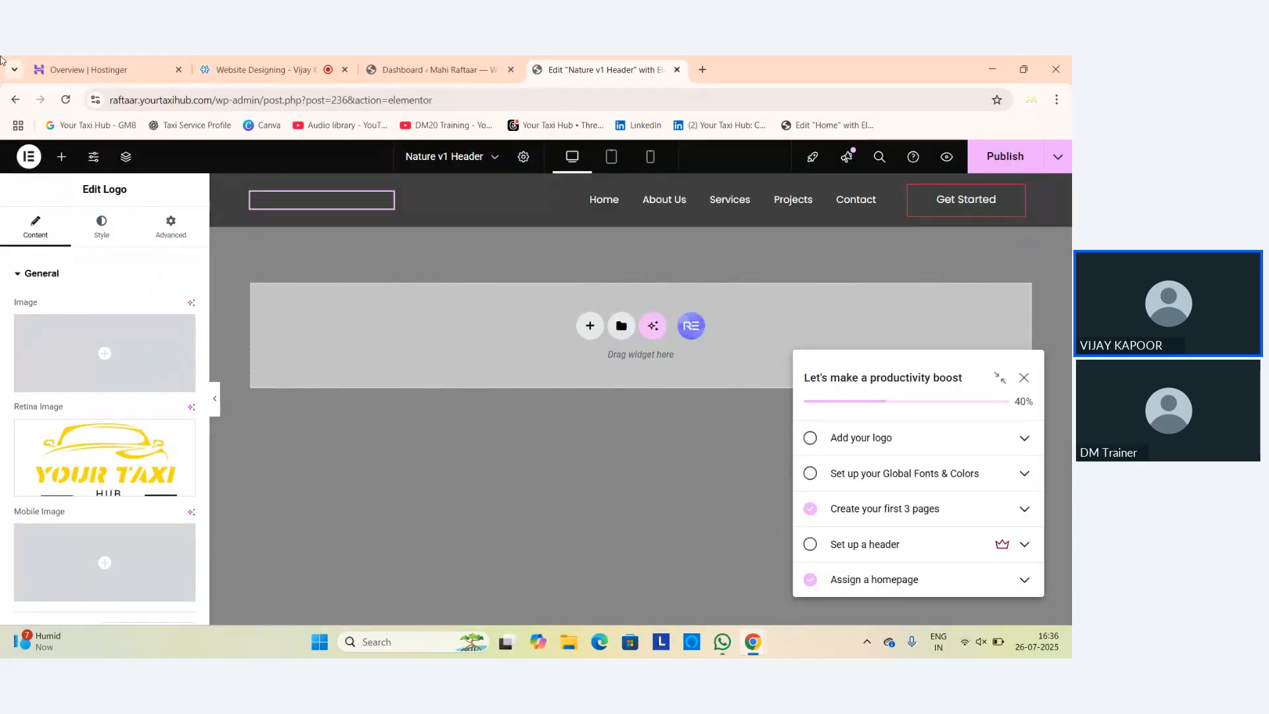
# Set the Your Taxi Hub logo as the main logo image and reconfirm it as retina image.
pyautogui.click(134, 383)
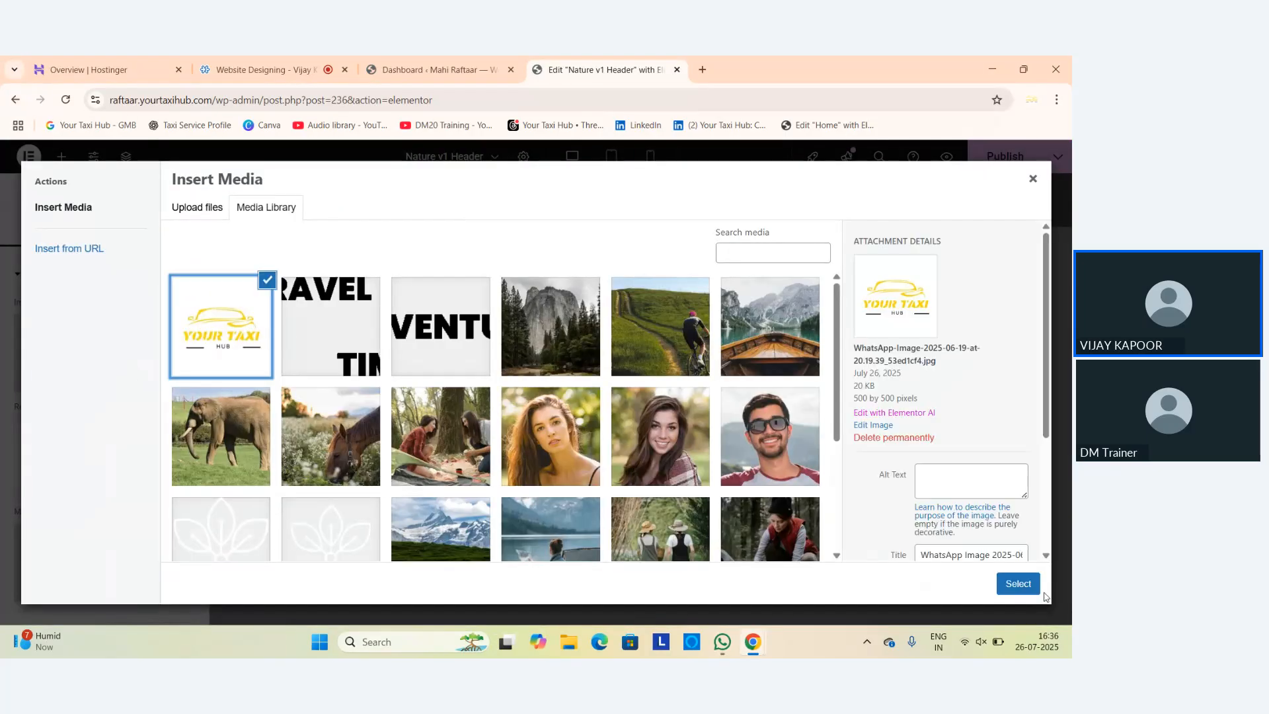
pyautogui.click(1035, 587)
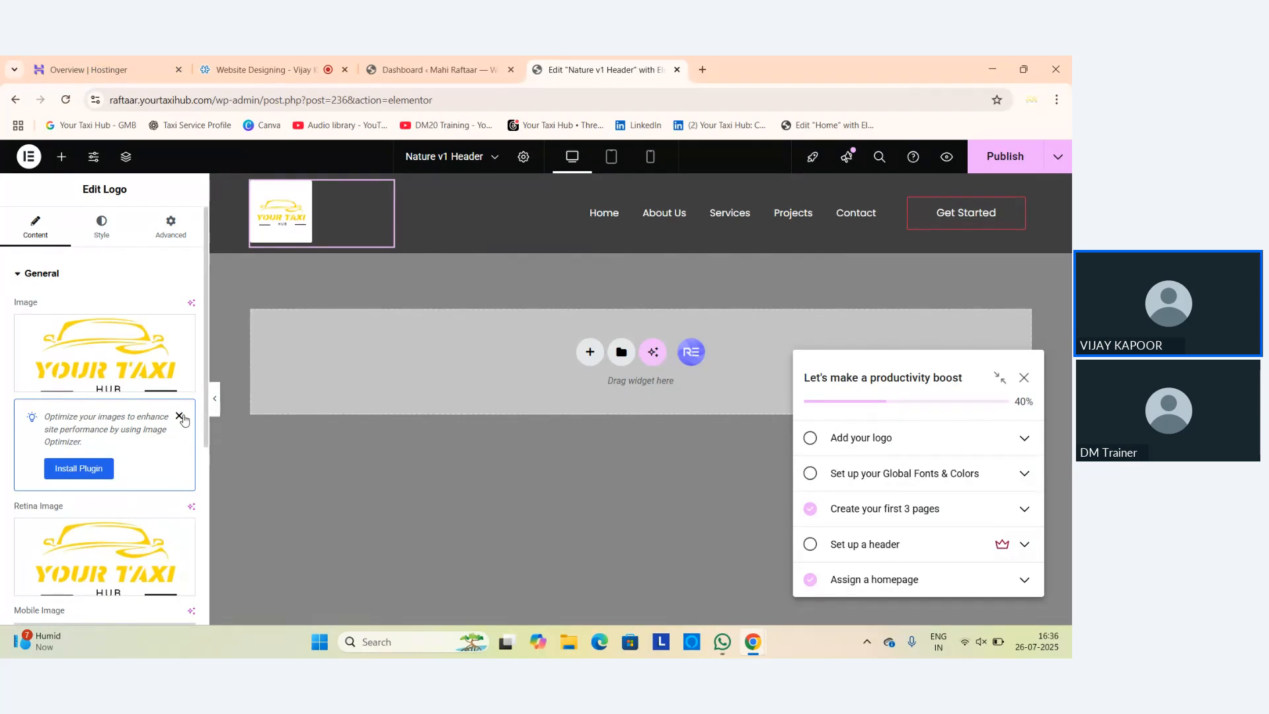
pyautogui.click(179, 416)
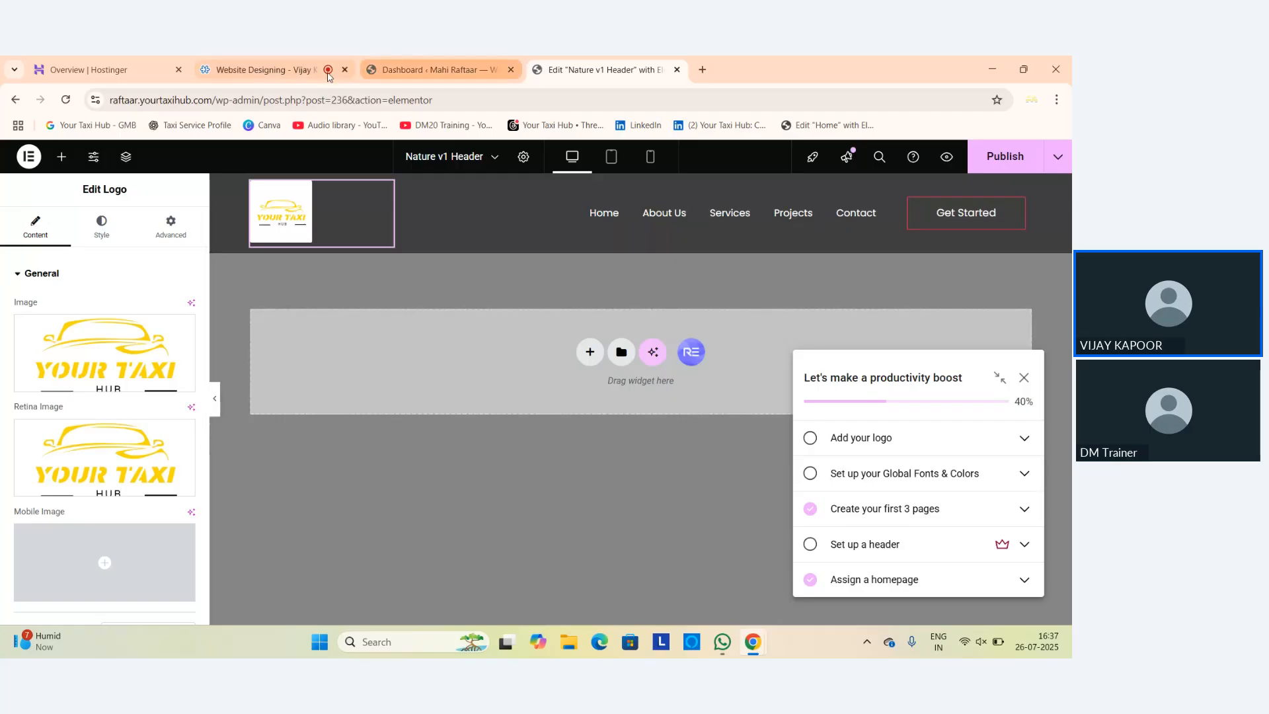
pyautogui.click(178, 426)
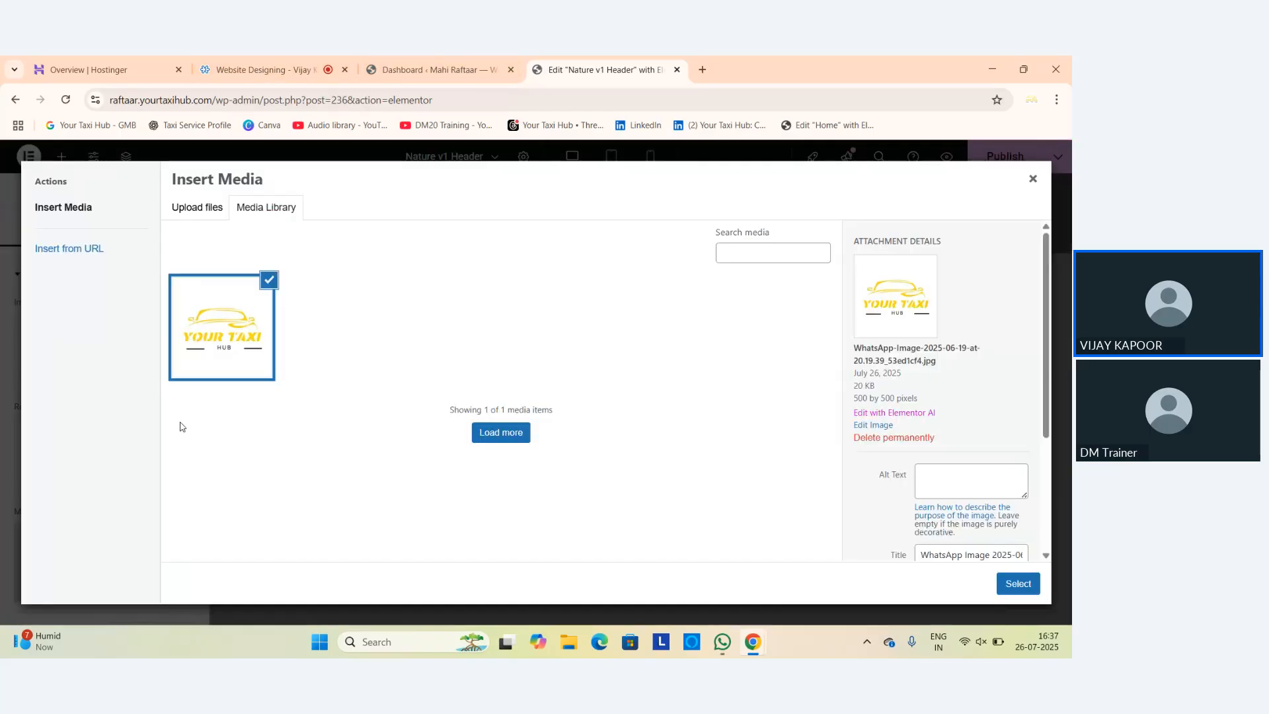
pyautogui.click(1021, 585)
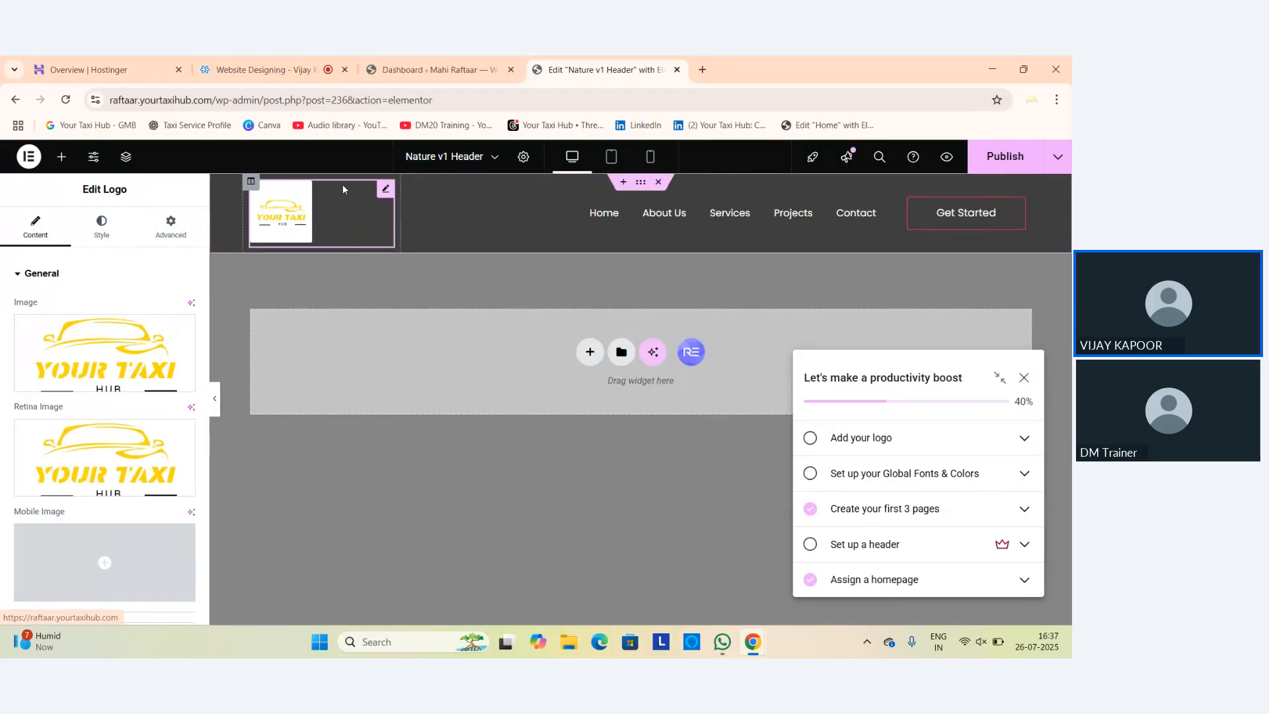
# Drag the logo's Style width down to 50, then select the navigation menu widget.
pyautogui.click(102, 228)
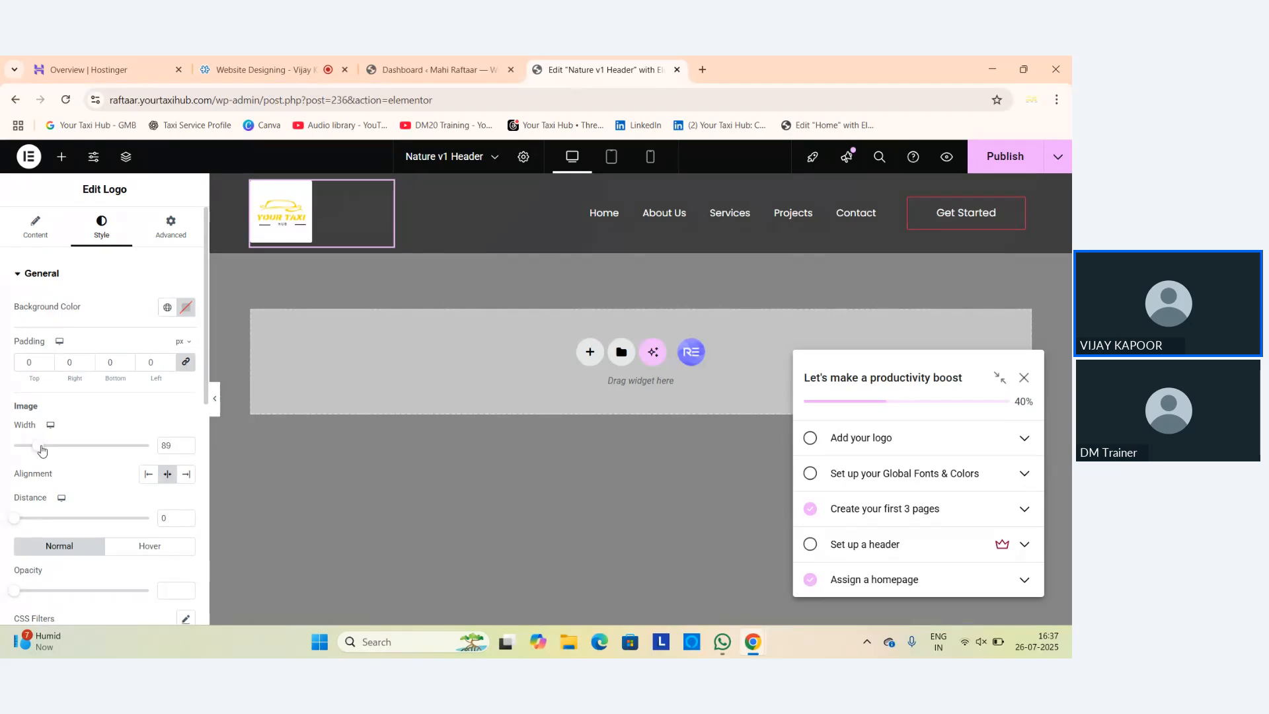
pyautogui.moveTo(38, 446)
pyautogui.mouseDown()
pyautogui.moveTo(50, 452)
pyautogui.moveTo(29, 457)
pyautogui.mouseUp()
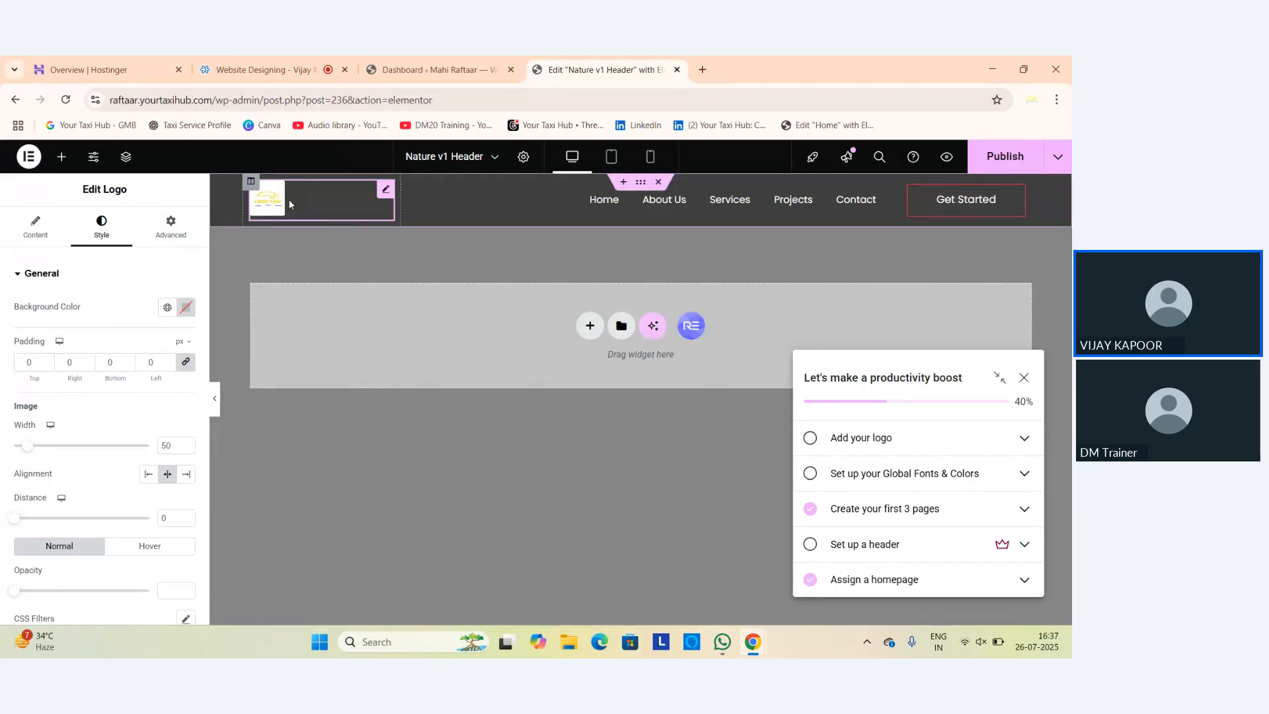
pyautogui.click(771, 209)
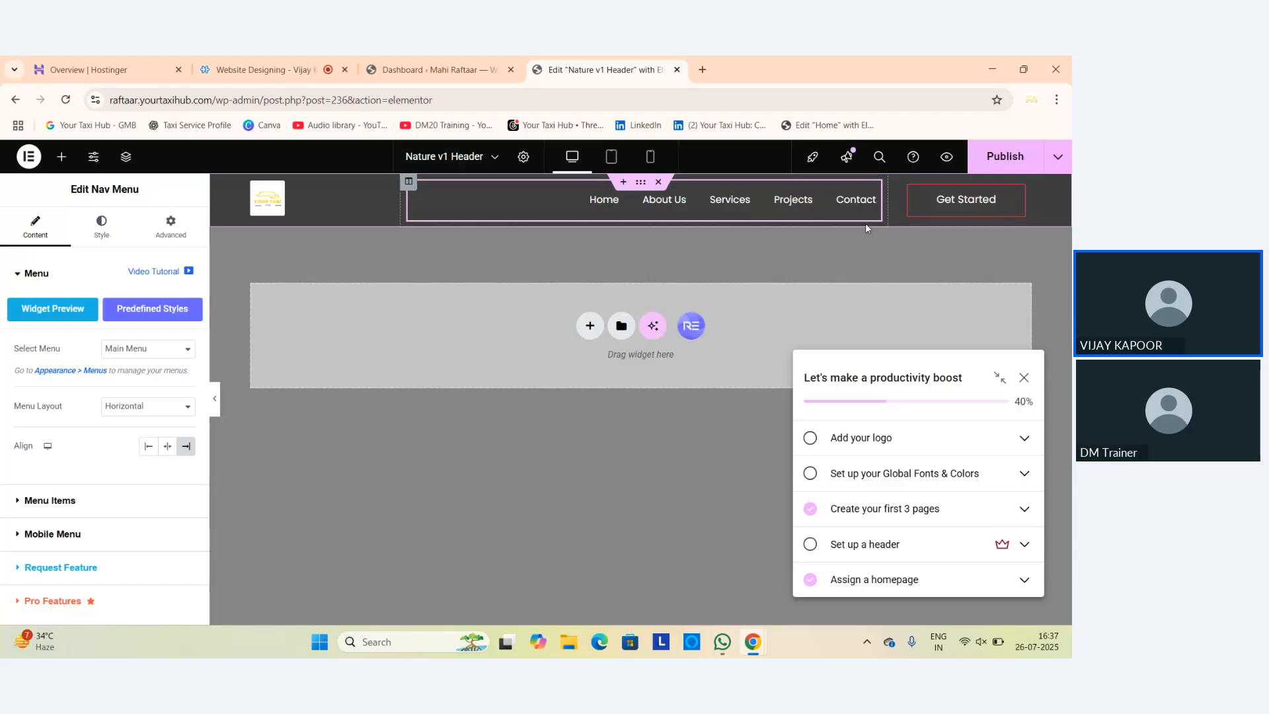
# In All Pages, quick-edit the Projects page and retitle it Testimonials.
pyautogui.click(413, 72)
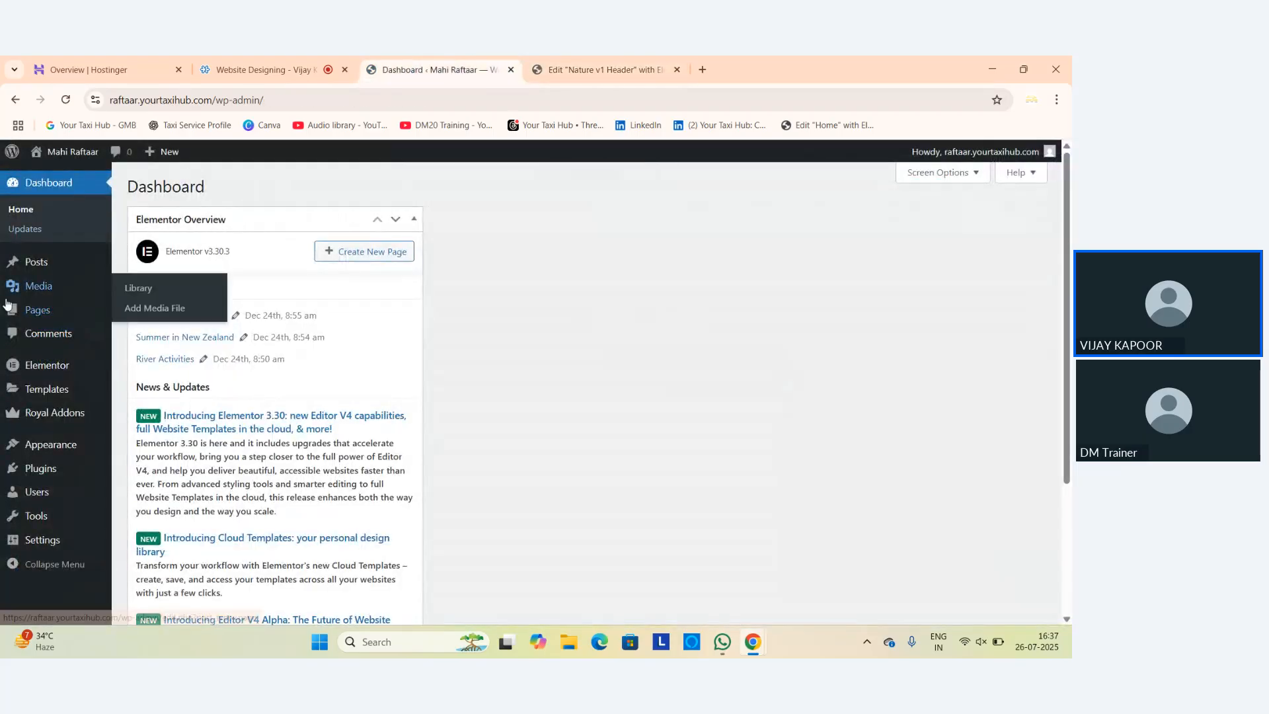
pyautogui.moveTo(41, 316)
pyautogui.click(144, 312)
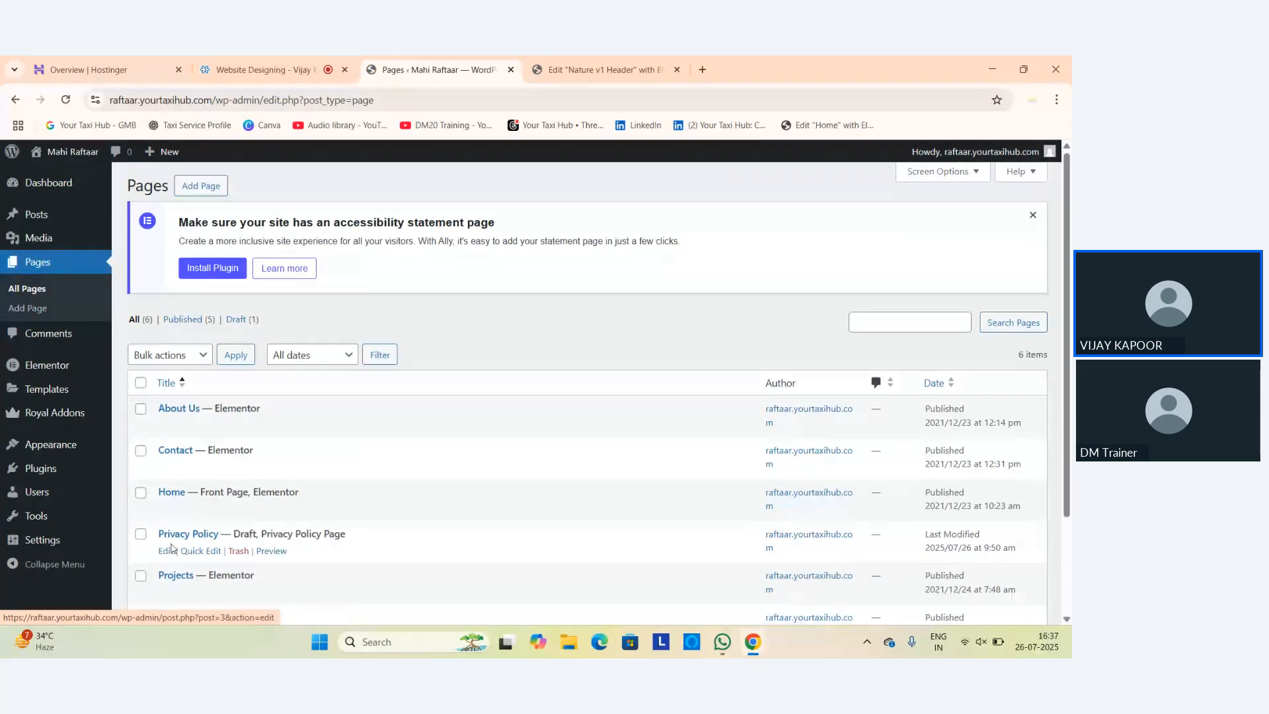
pyautogui.scroll(-2, 173, 534)
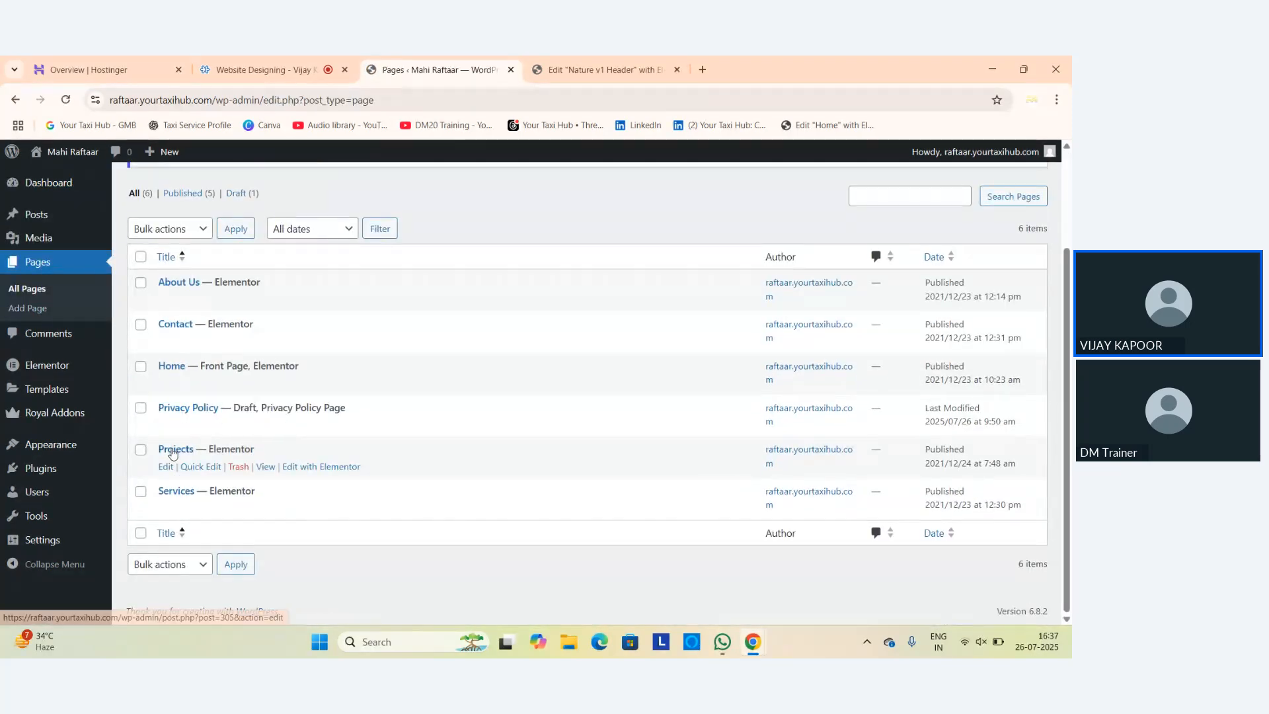
pyautogui.click(205, 467)
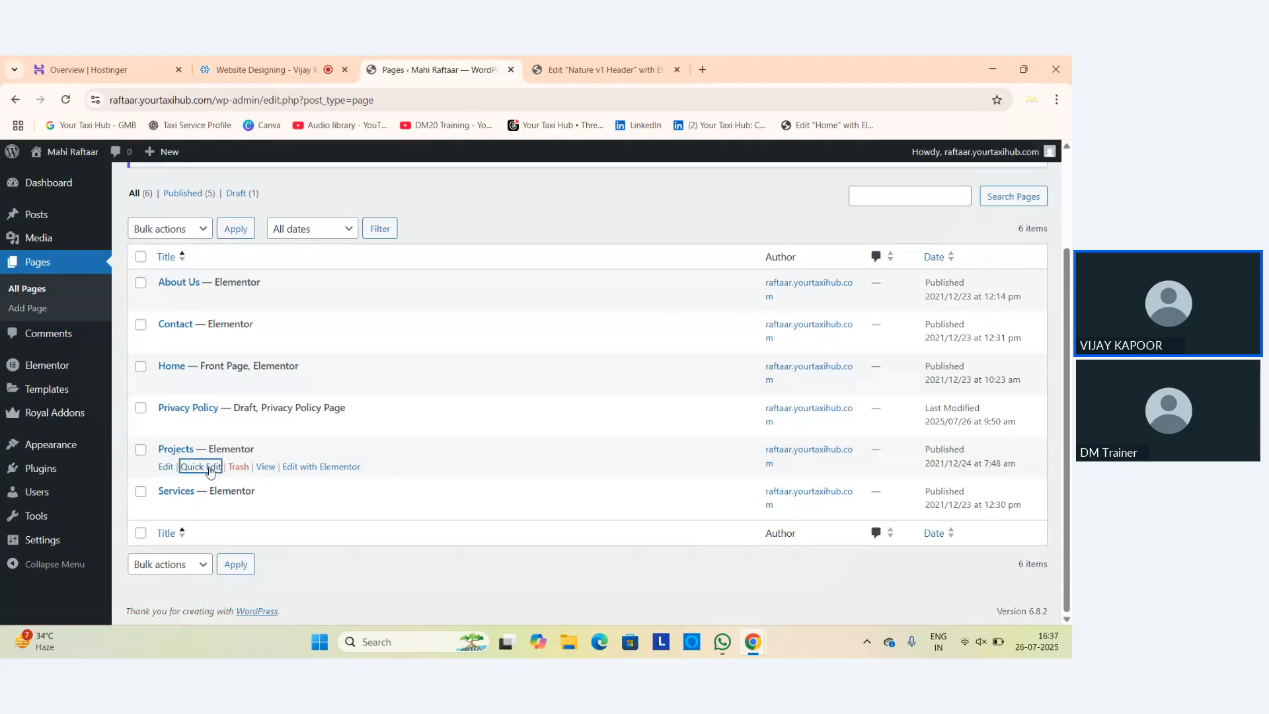
pyautogui.hotkey('ctrl', 'a')
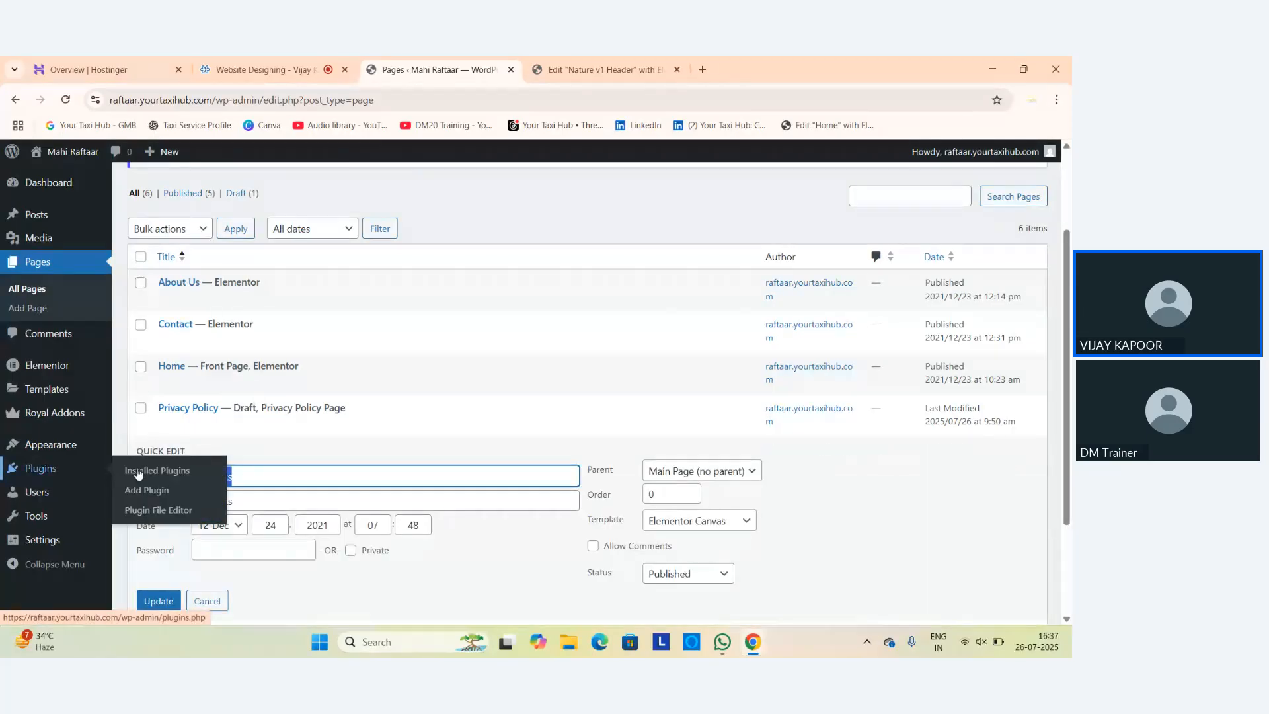
pyautogui.press('BackSpace')
pyautogui.write('T')
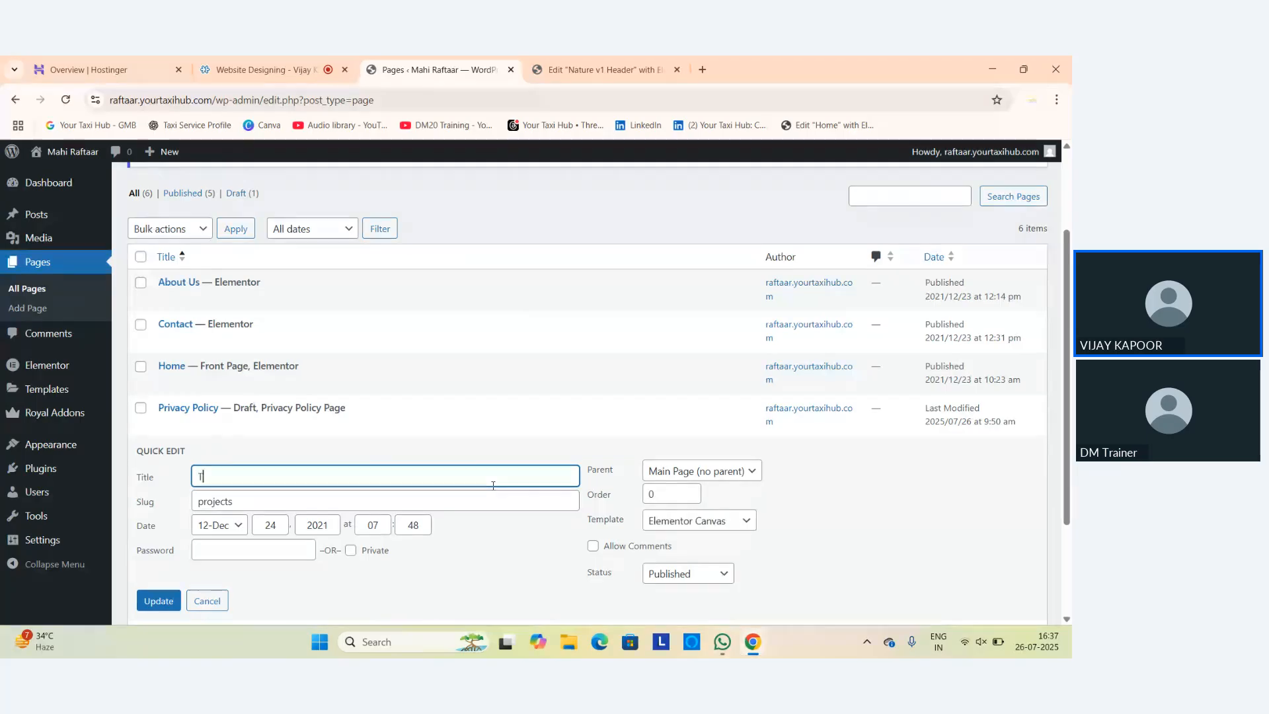
pyautogui.write('estimonials')
# Replace the page slug with 'testmonials' and update the page.
pyautogui.moveTo(262, 510); pyautogui.dragTo(164, 526)
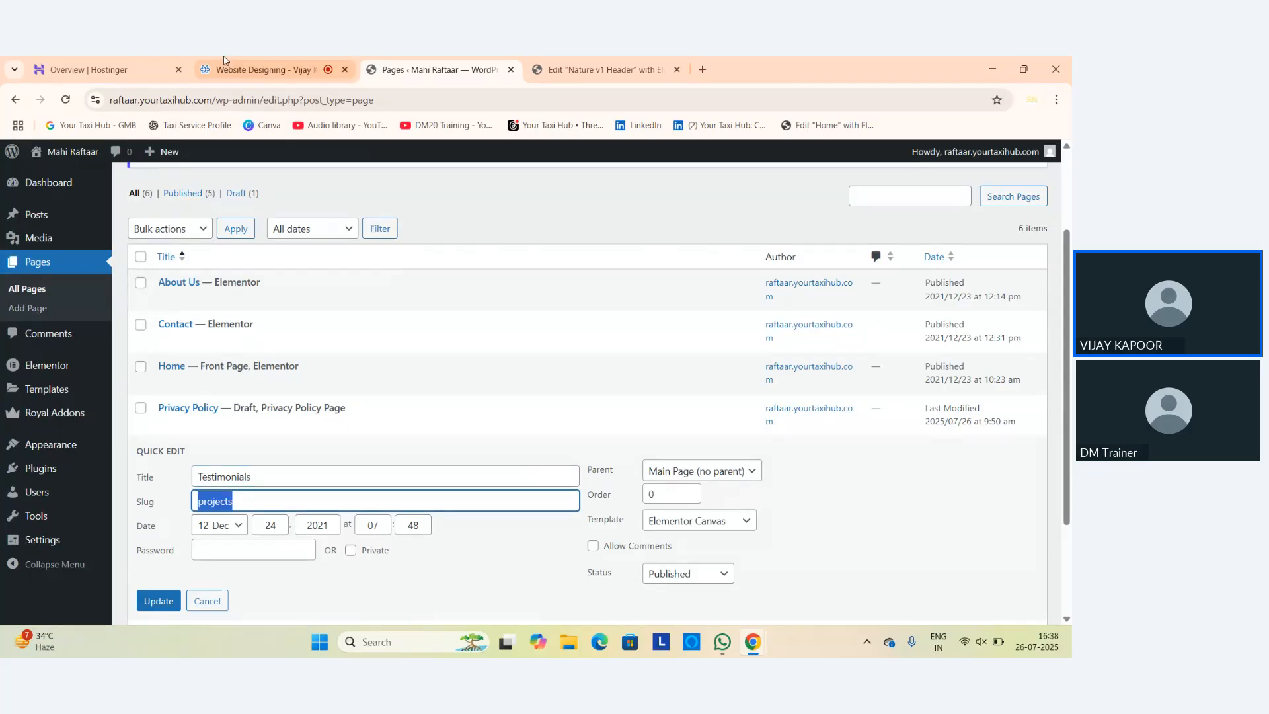
pyautogui.moveTo(216, 99); pyautogui.dragTo(525, 100)
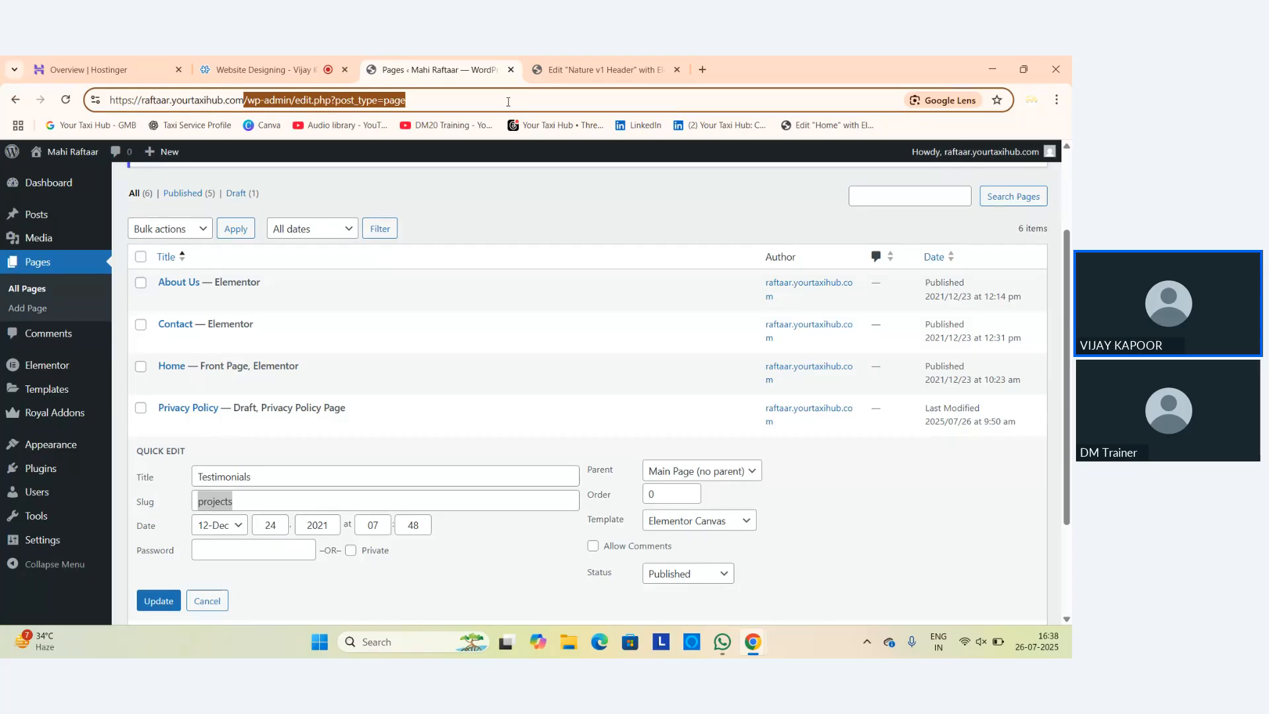
pyautogui.write('tes')
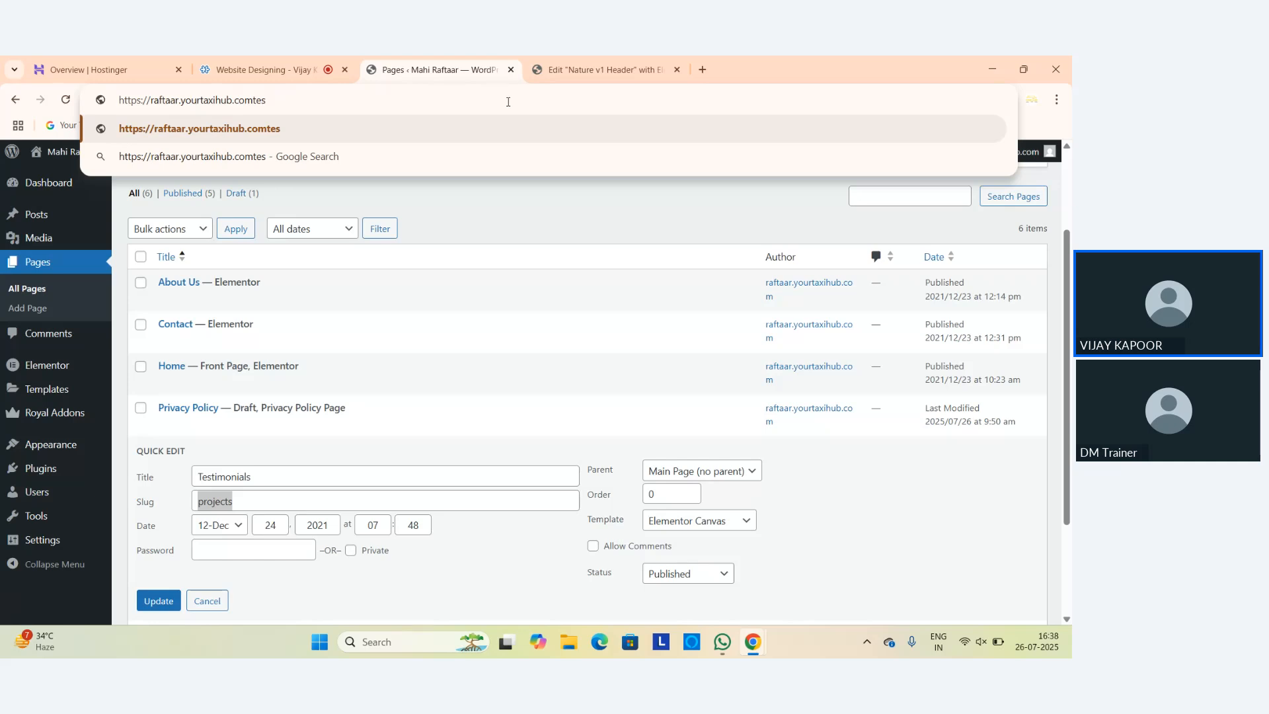
pyautogui.click(269, 497)
pyautogui.press('BackSpace')
pyautogui.press('BackSpace')
pyautogui.press('BackSpace')
pyautogui.press('BackSpace')
pyautogui.press('BackSpace')
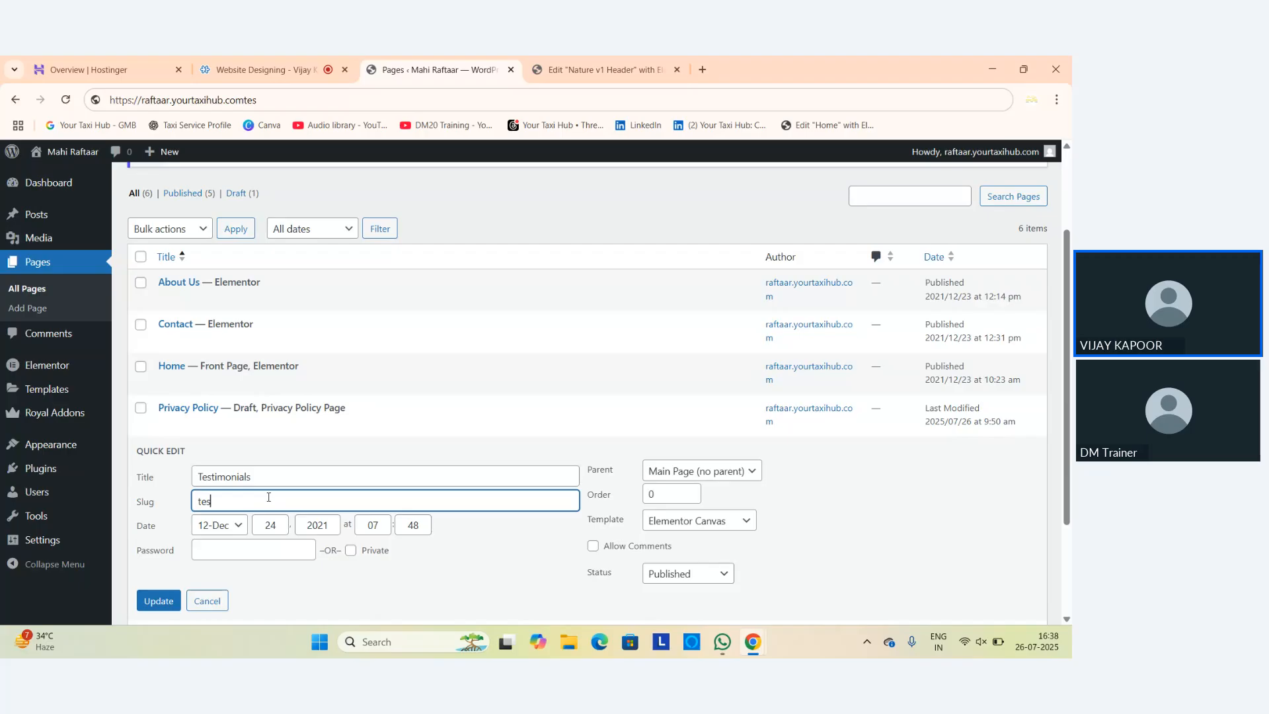
pyautogui.write('testmonials')
pyautogui.click(159, 602)
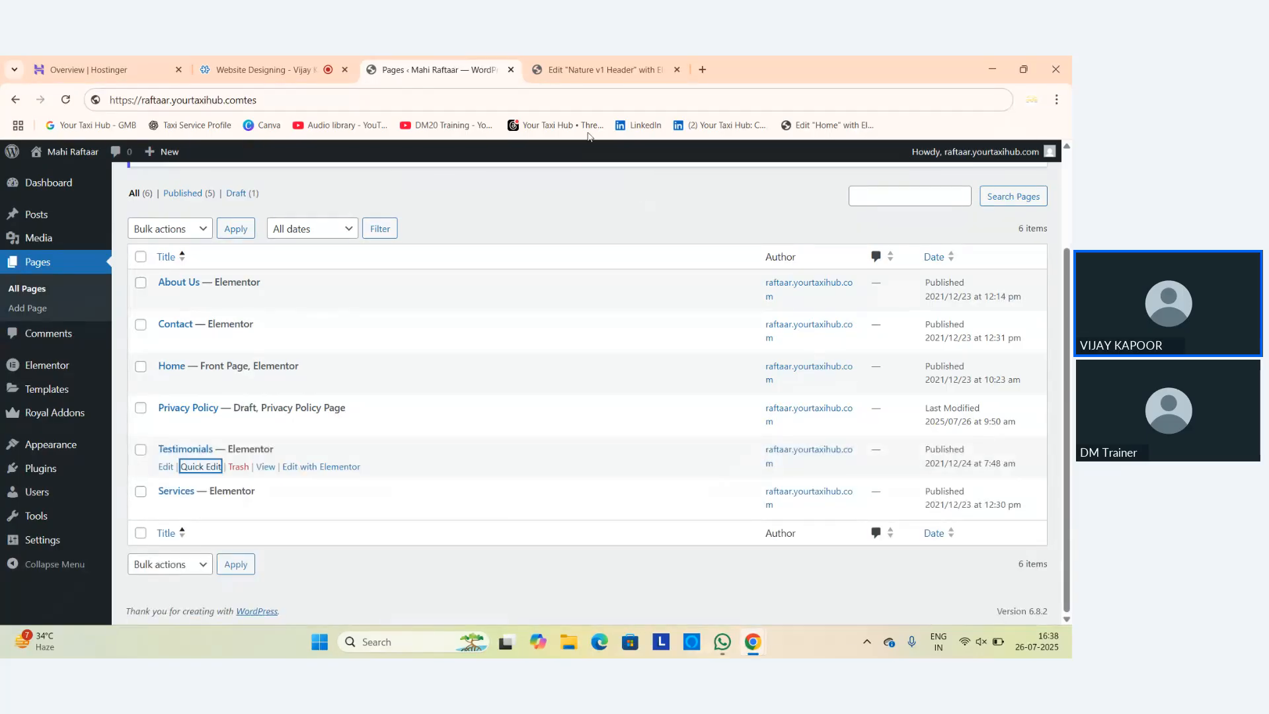
# Publish the Nature v1 Header changes and reload the editor to refresh the menu.
pyautogui.click(572, 70)
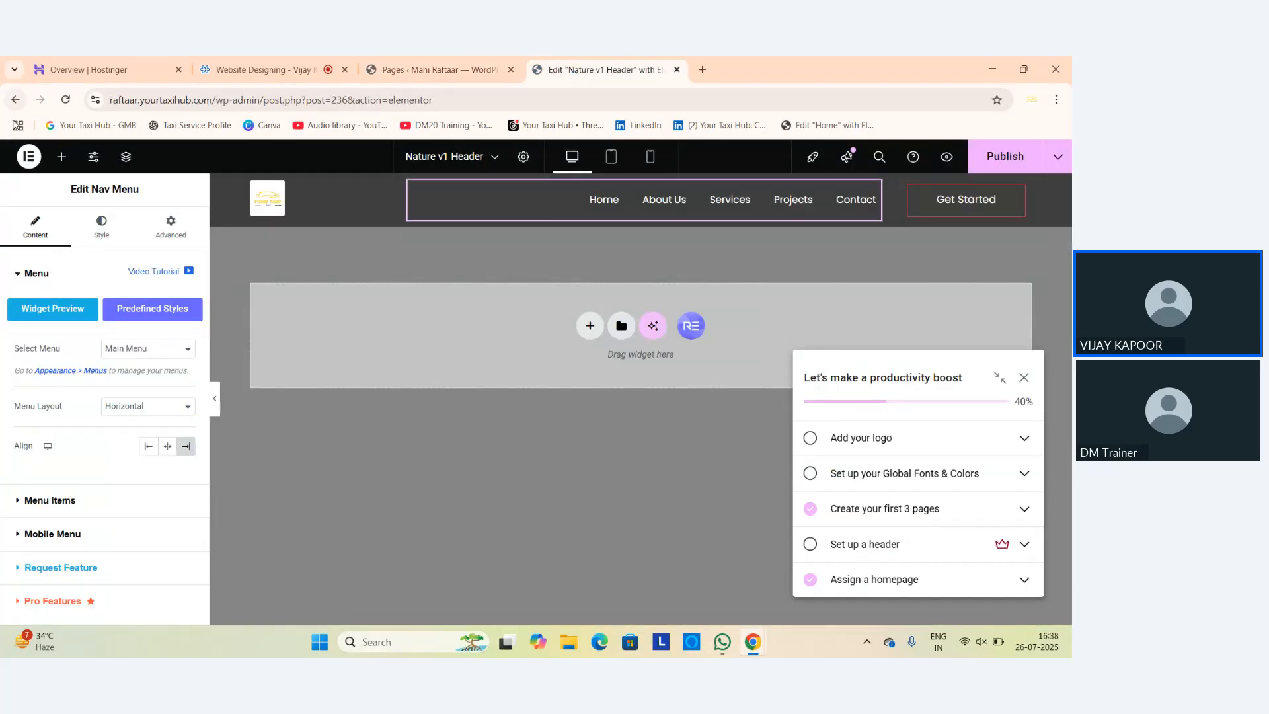
pyautogui.click(1003, 166)
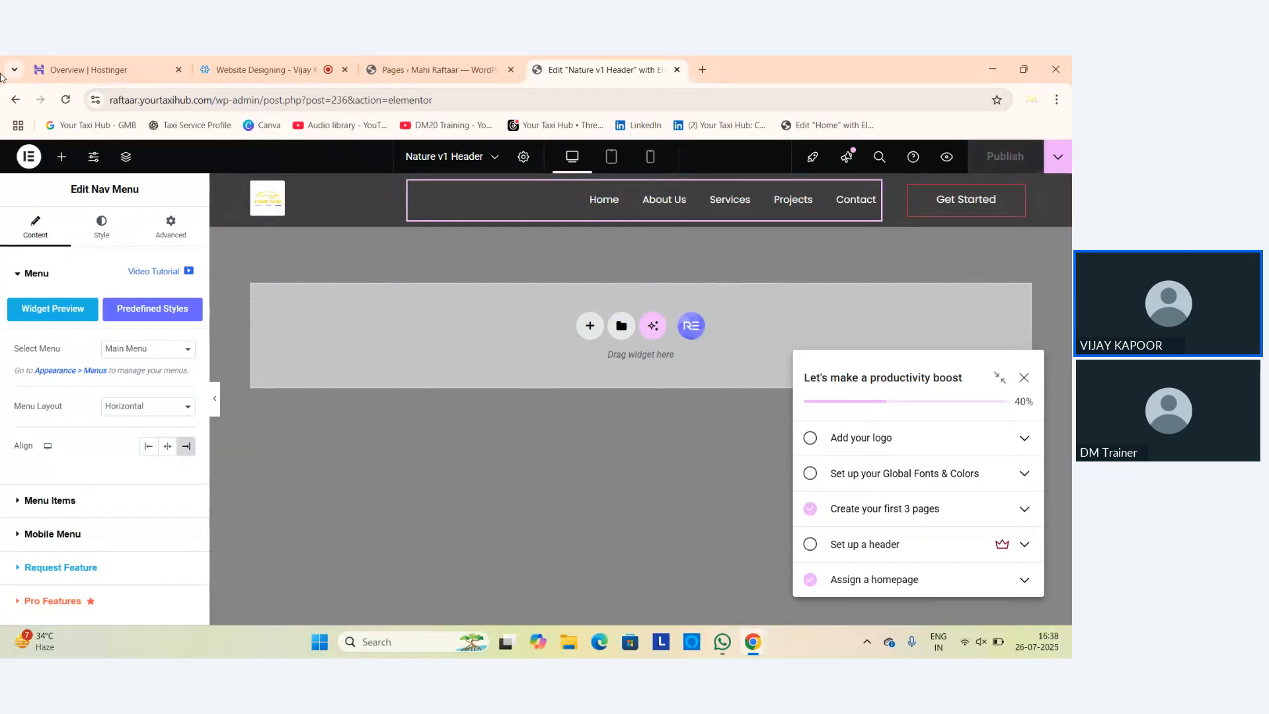
pyautogui.click(66, 100)
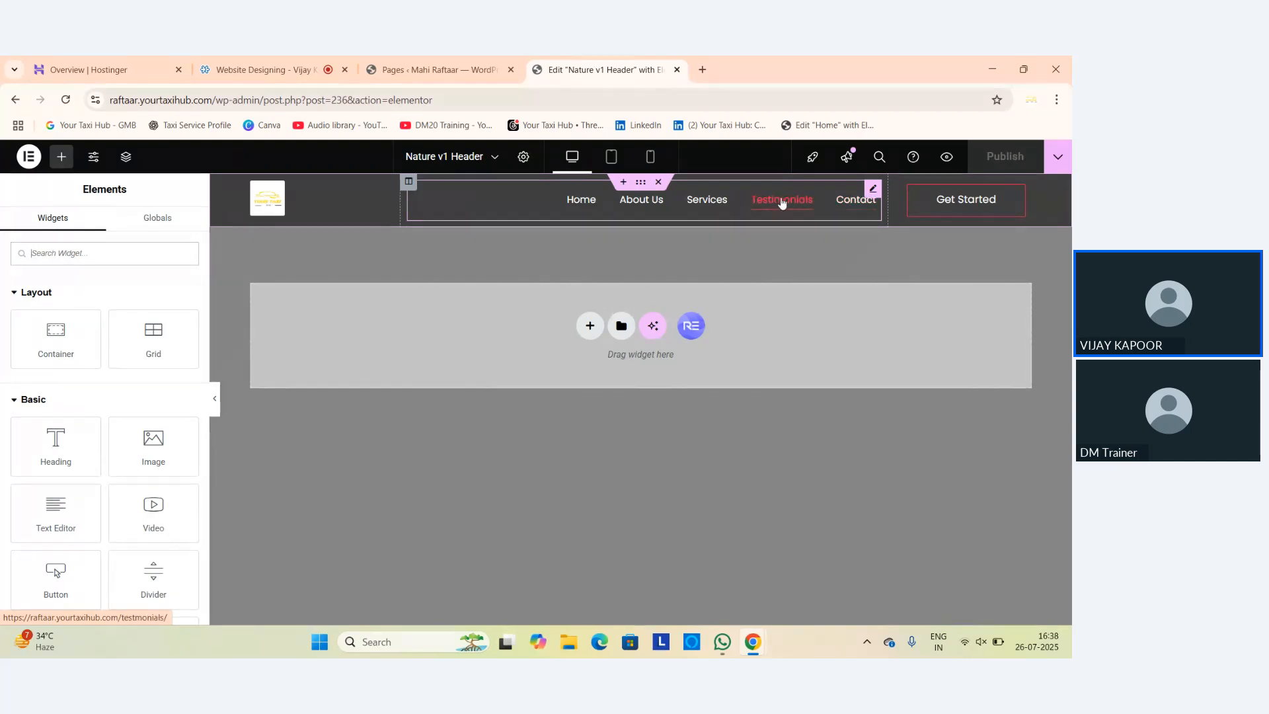
# Compare the pages list with the header editor, then move to the Zoho Meeting tab.
pyautogui.click(456, 71)
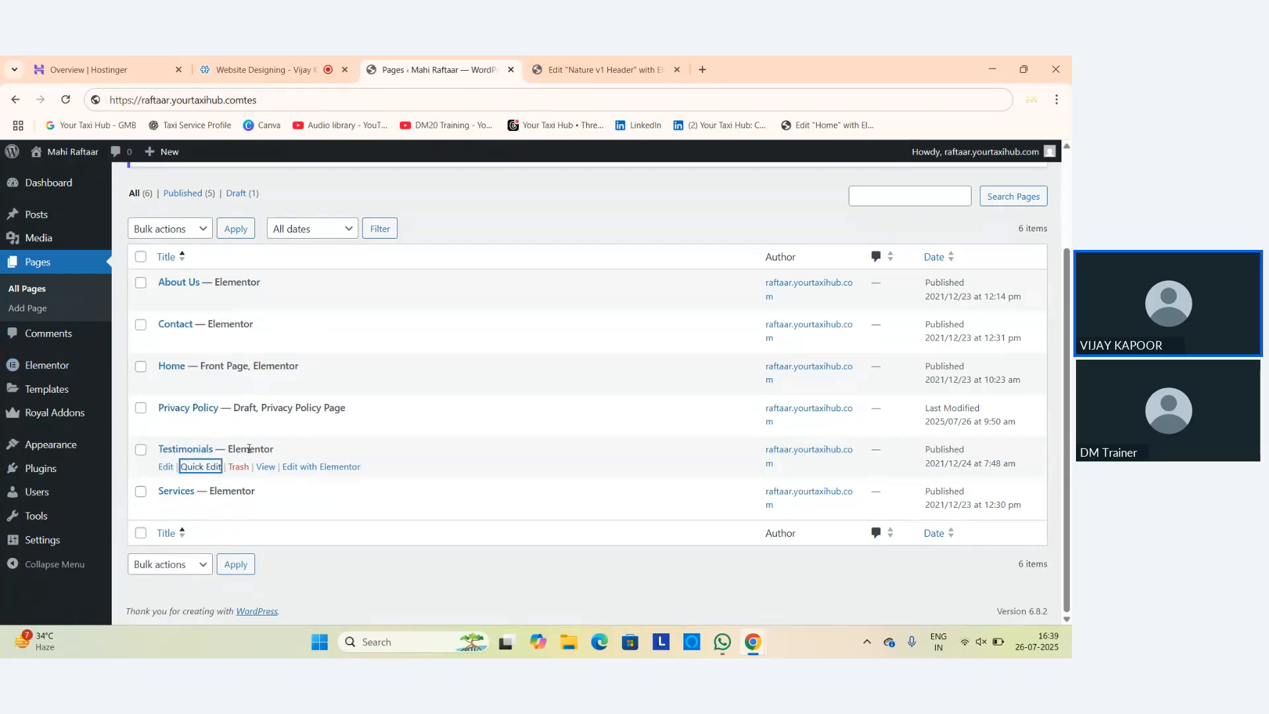
pyautogui.click(604, 70)
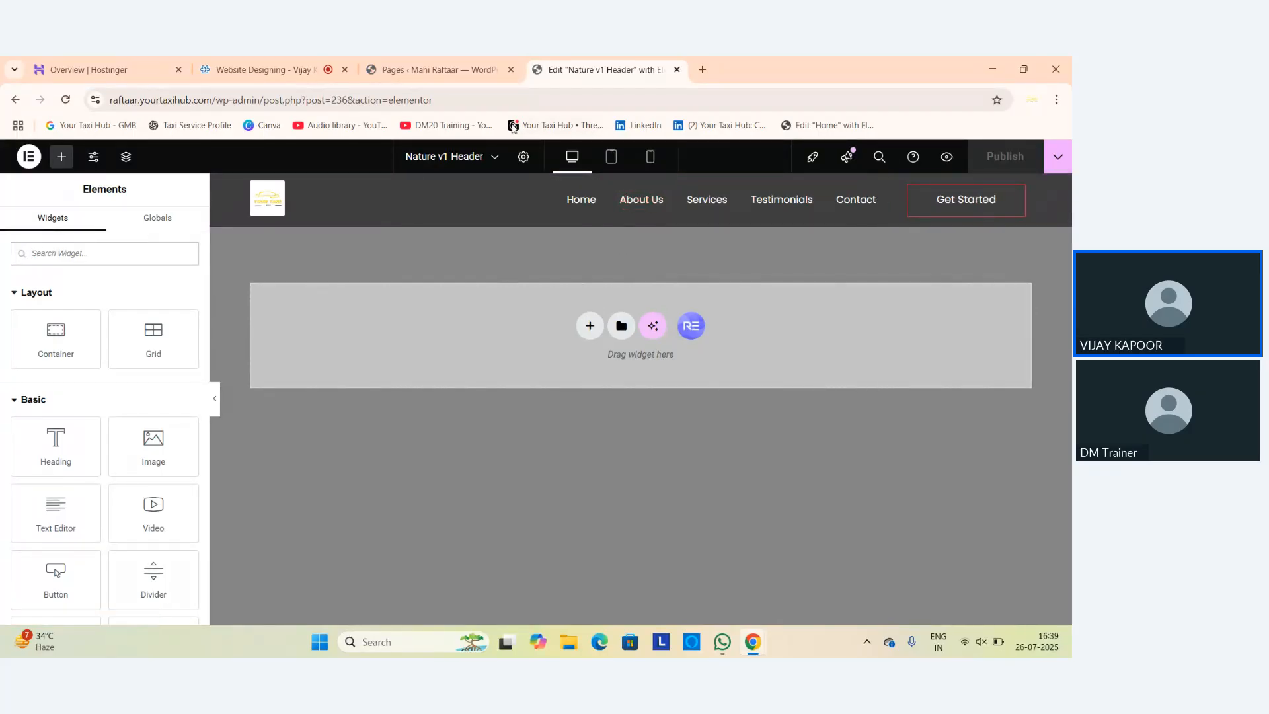
pyautogui.click(447, 71)
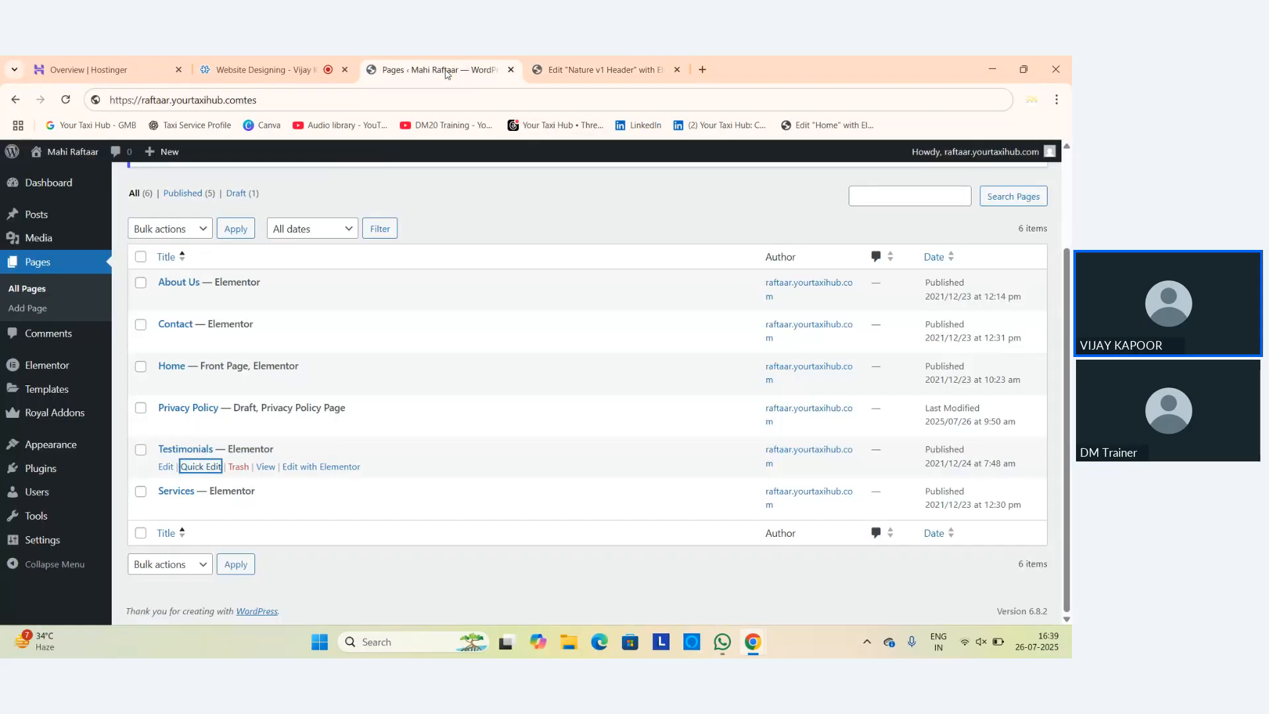
pyautogui.click(272, 71)
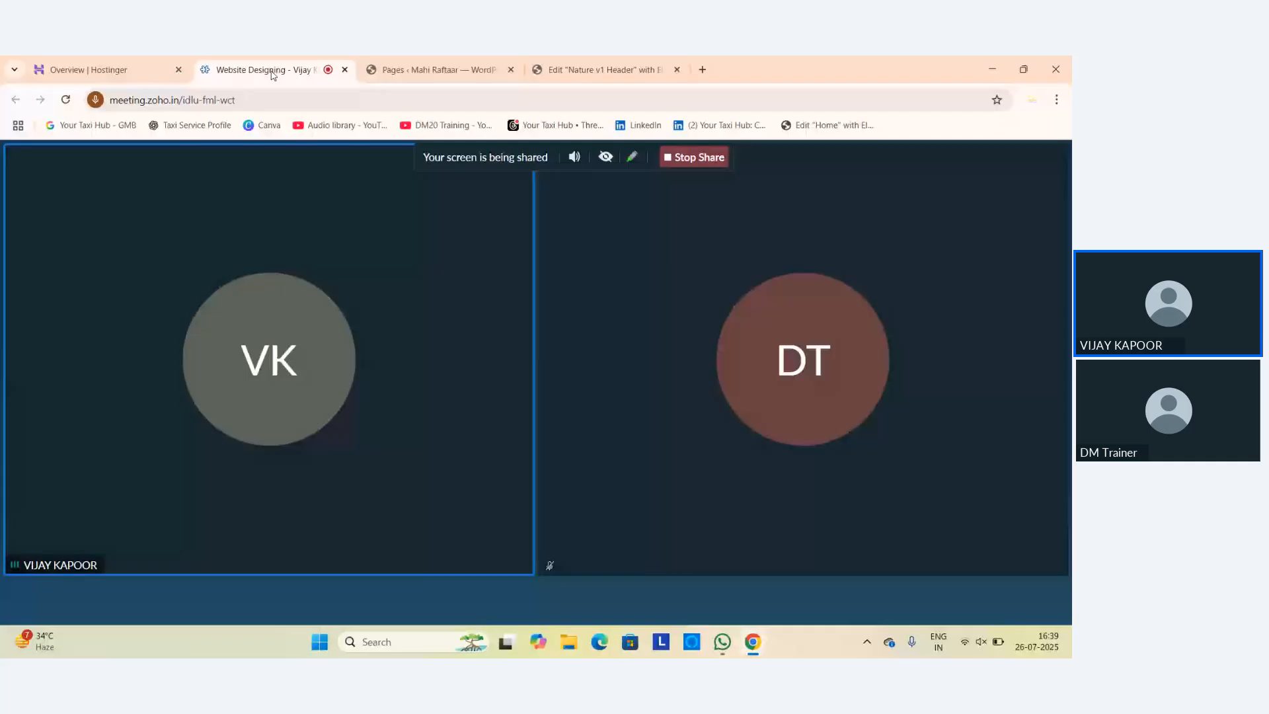
# Open the live Mahi Raftaar homepage in a new Chrome tab from the 'ra' address suggestion.
pyautogui.click(703, 69)
pyautogui.click(456, 101)
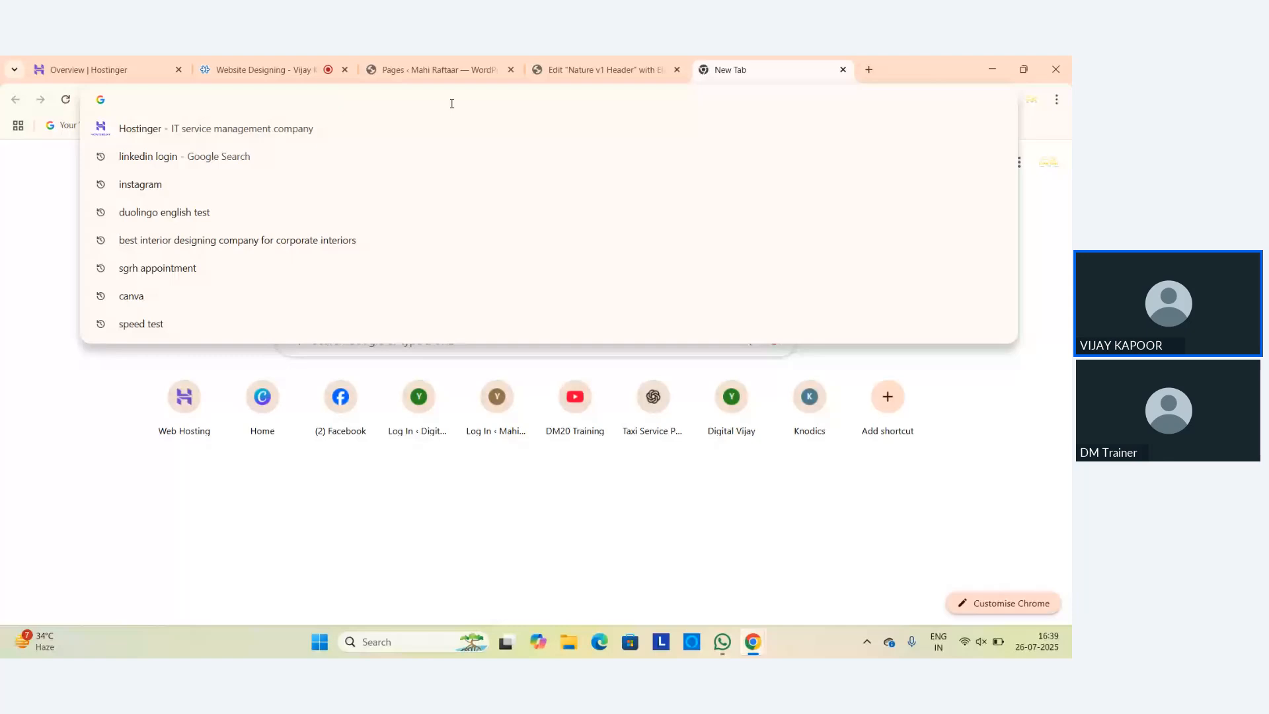
pyautogui.write('ra')
pyautogui.press('Return')
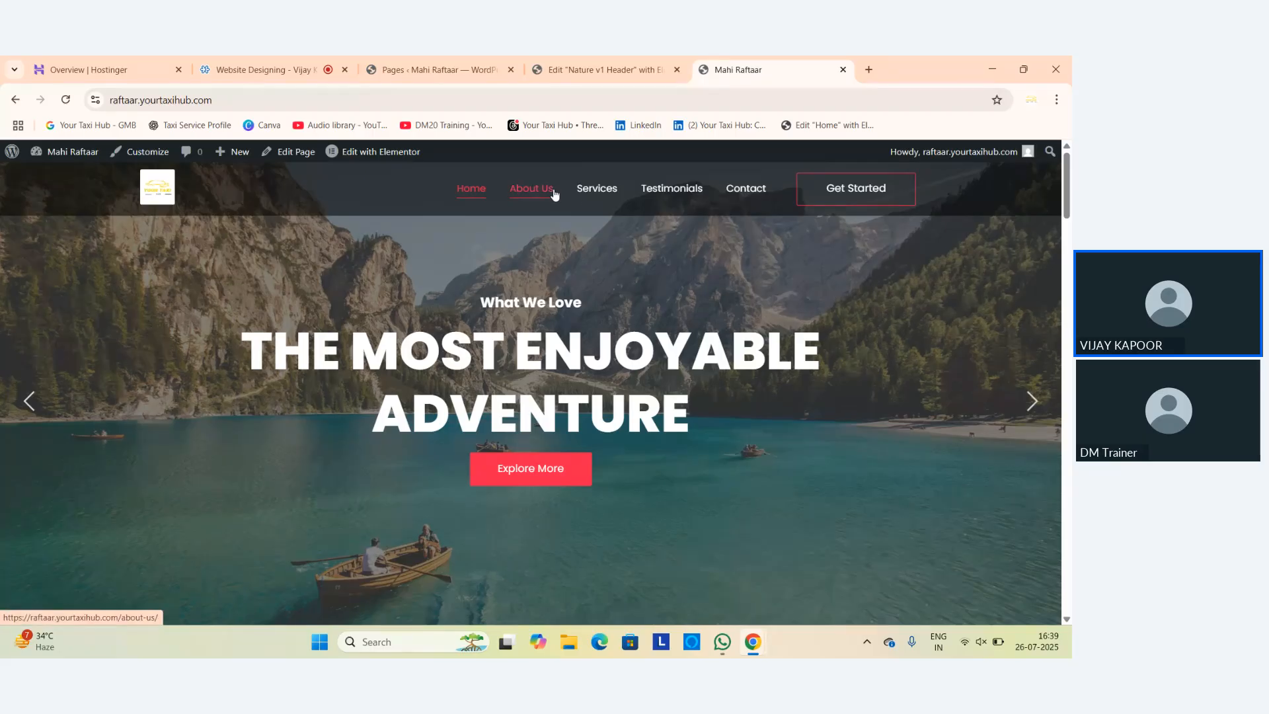
pyautogui.click(473, 69)
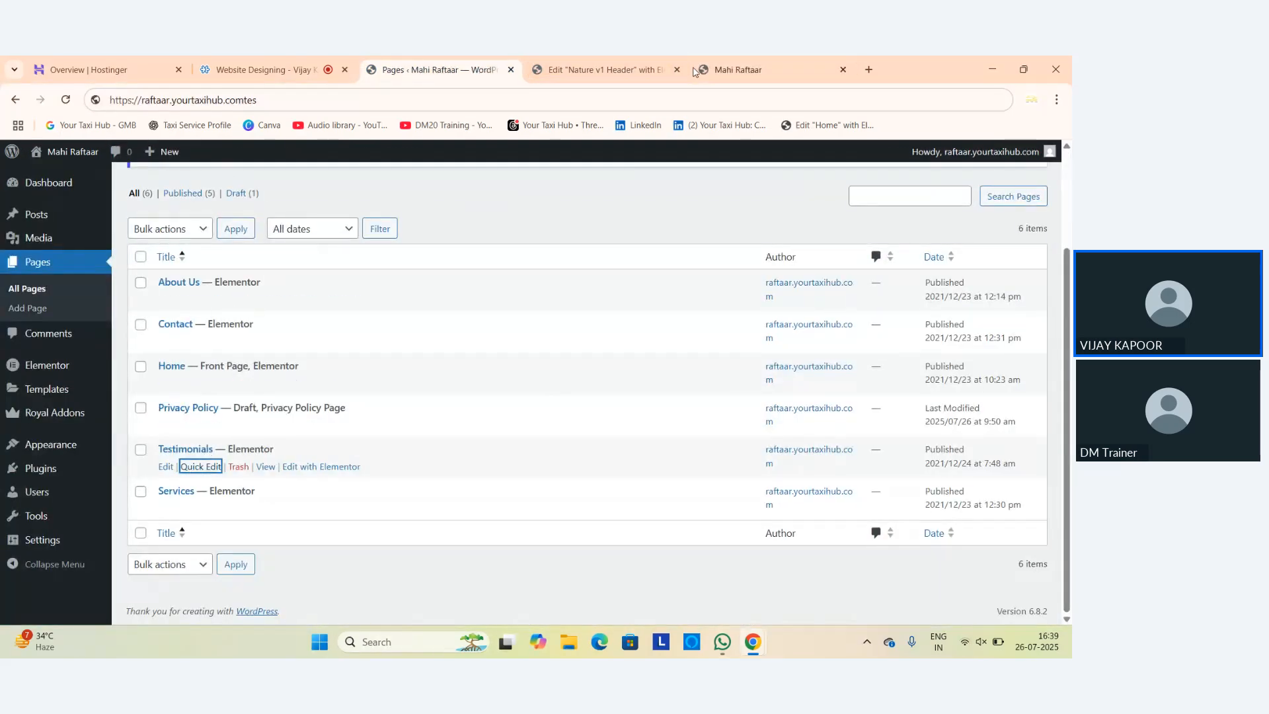
pyautogui.click(768, 66)
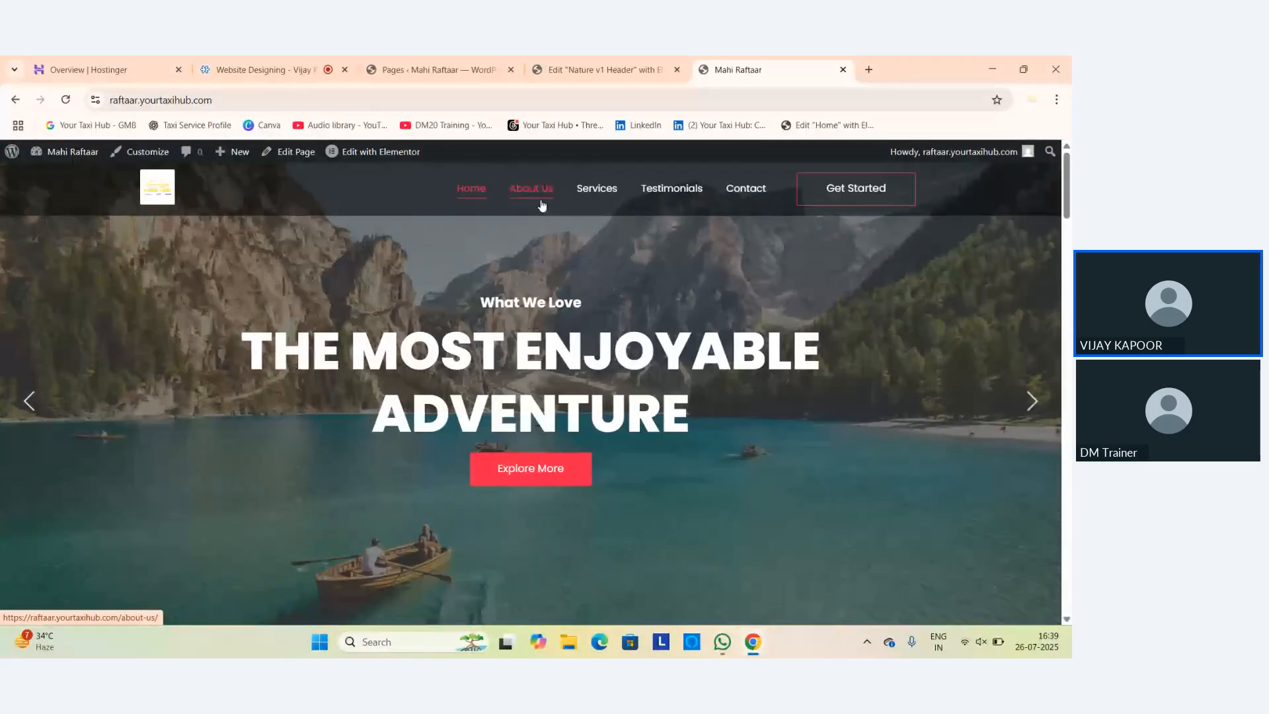
pyautogui.click(450, 68)
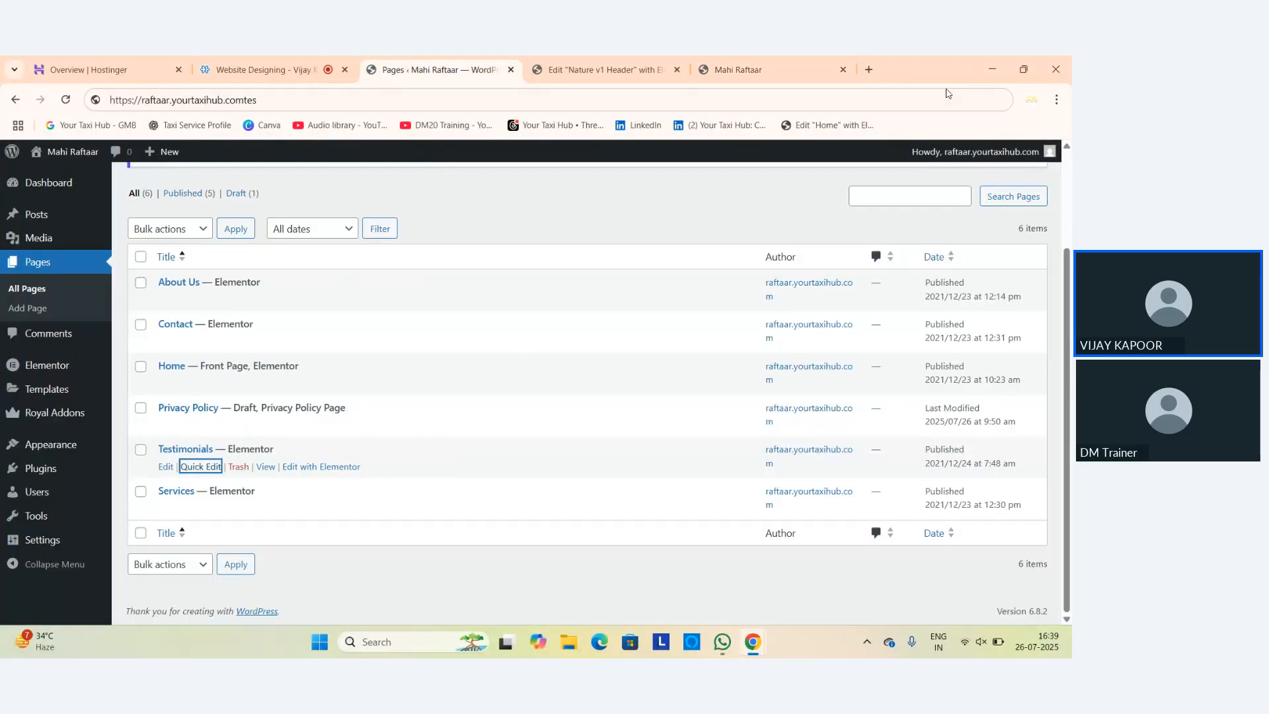
pyautogui.click(765, 73)
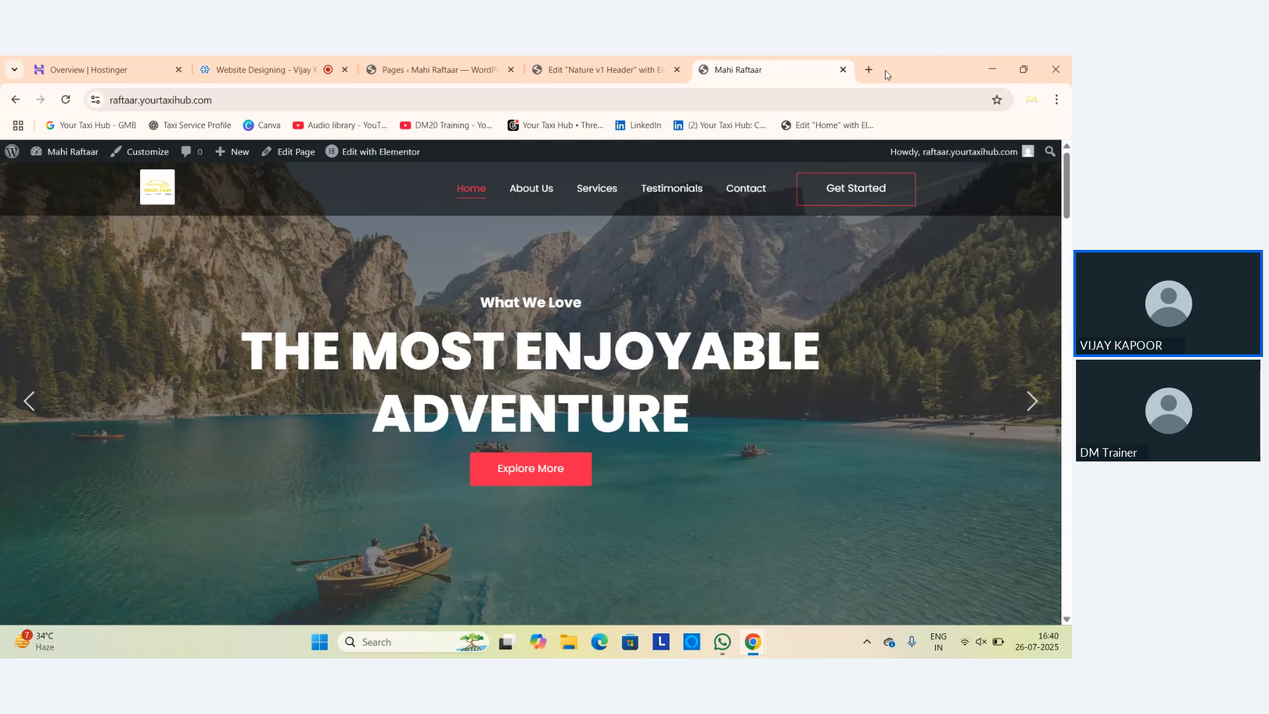
# Search for Excitel Broadband in a new tab and open its promotional landing page.
pyautogui.click(868, 78)
pyautogui.write('e')
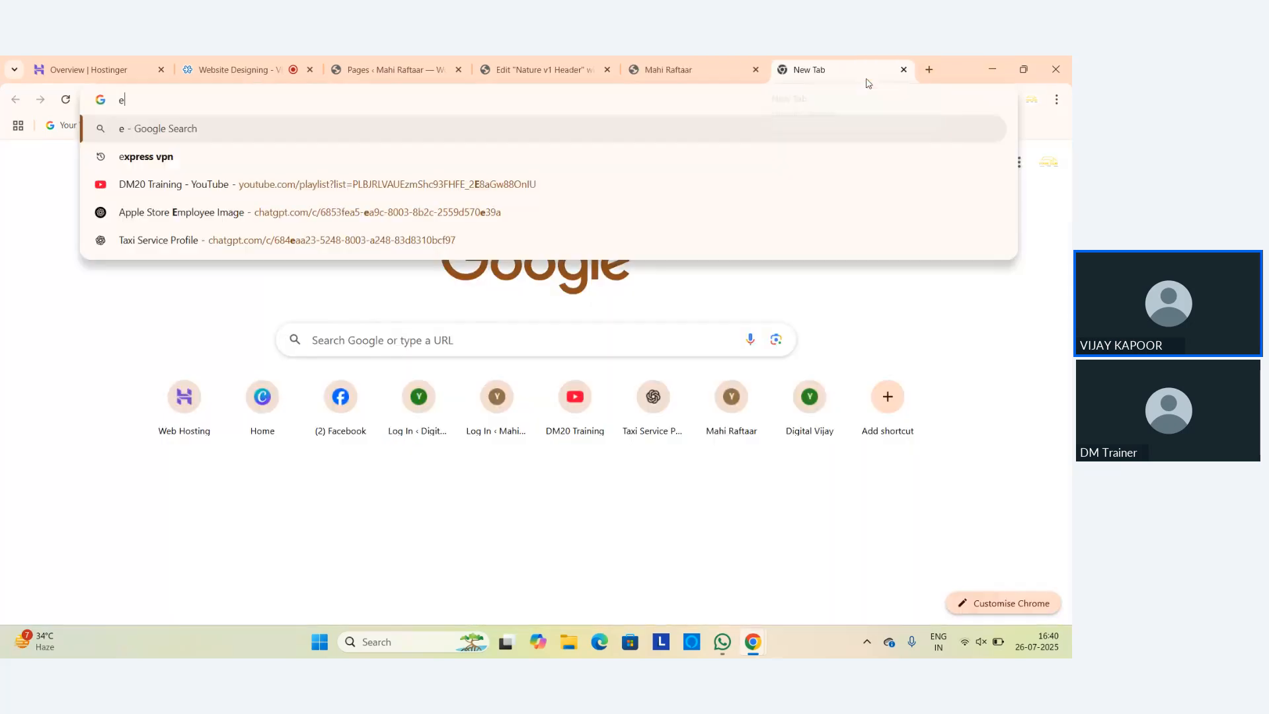
pyautogui.write('xcit')
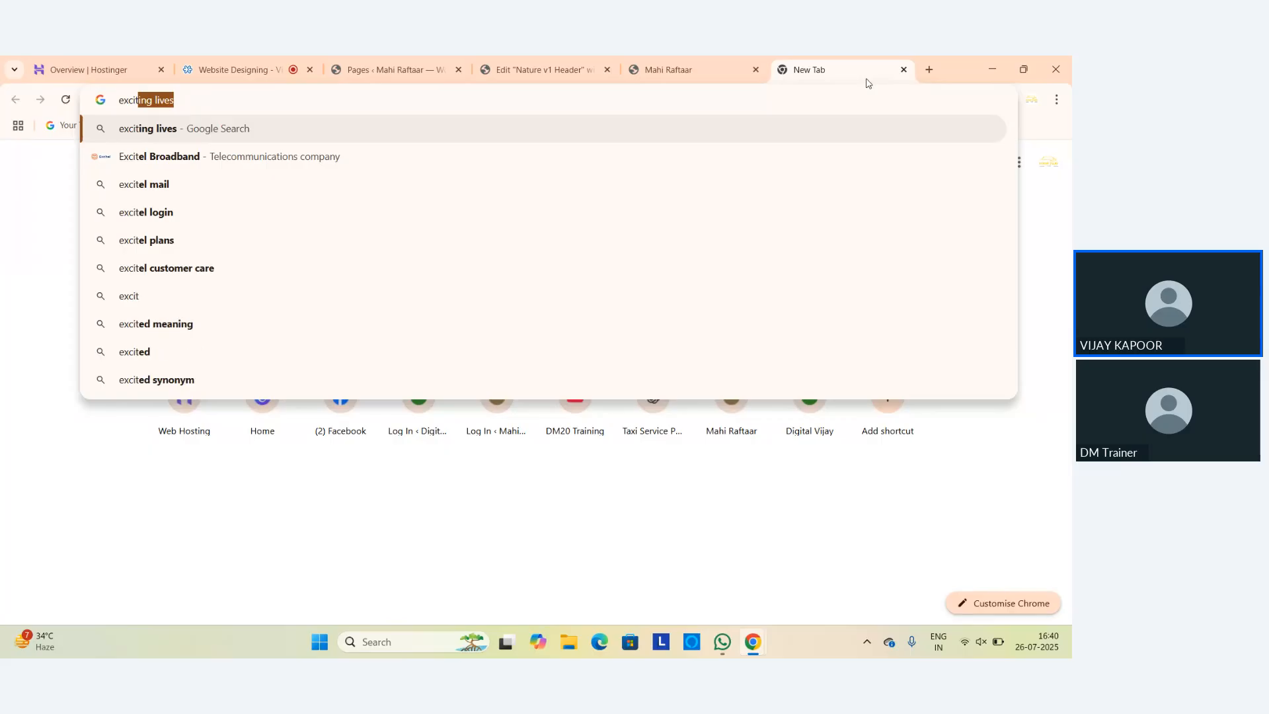
pyautogui.click(223, 170)
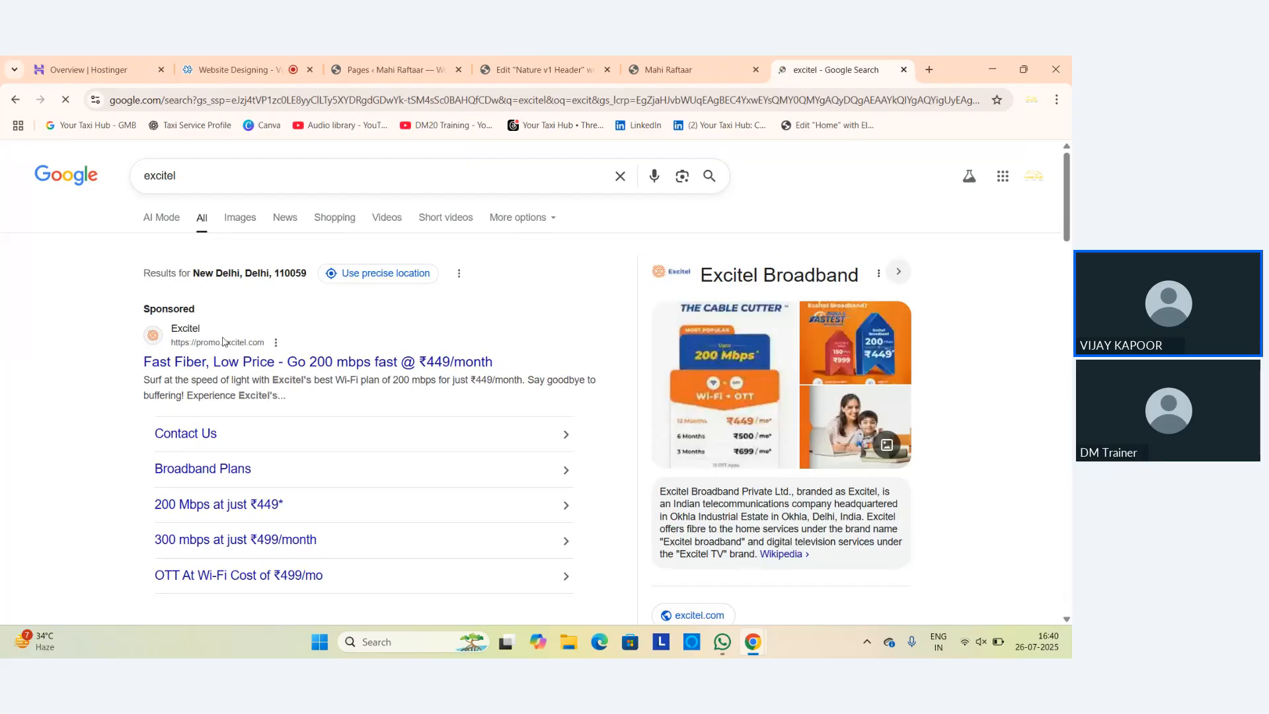
pyautogui.click(255, 325)
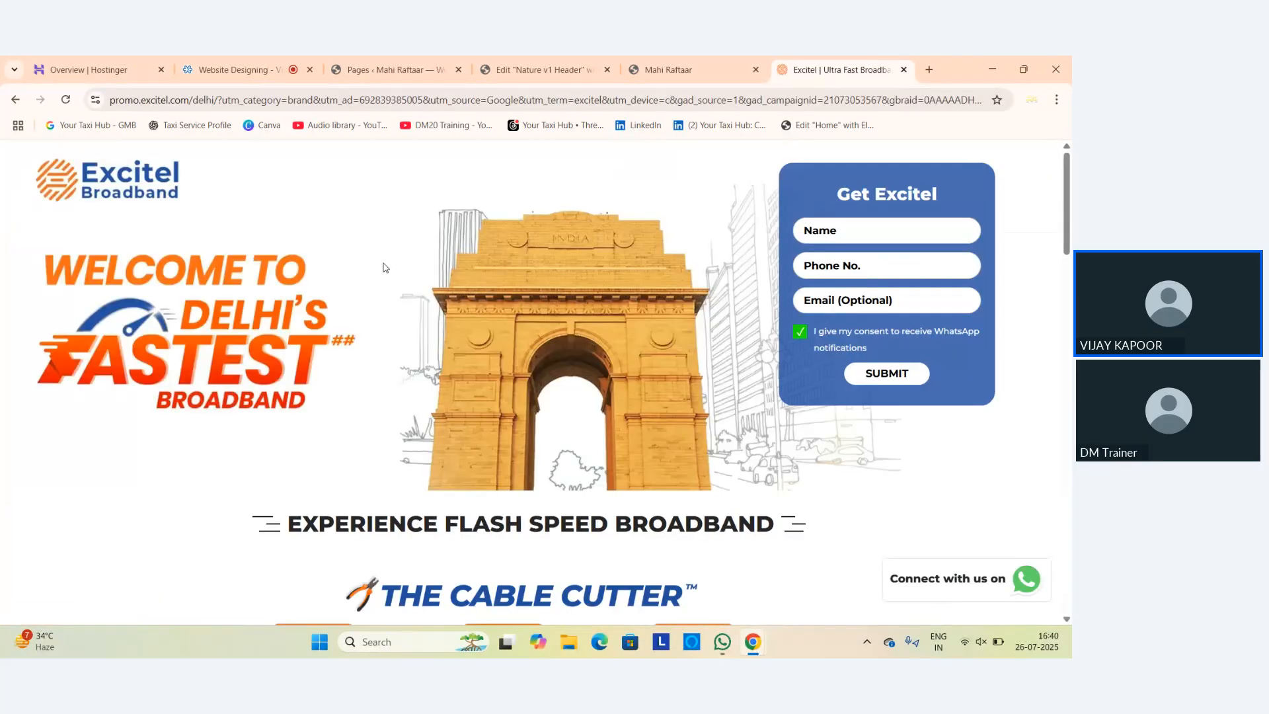
pyautogui.scroll(-10, 488, 295)
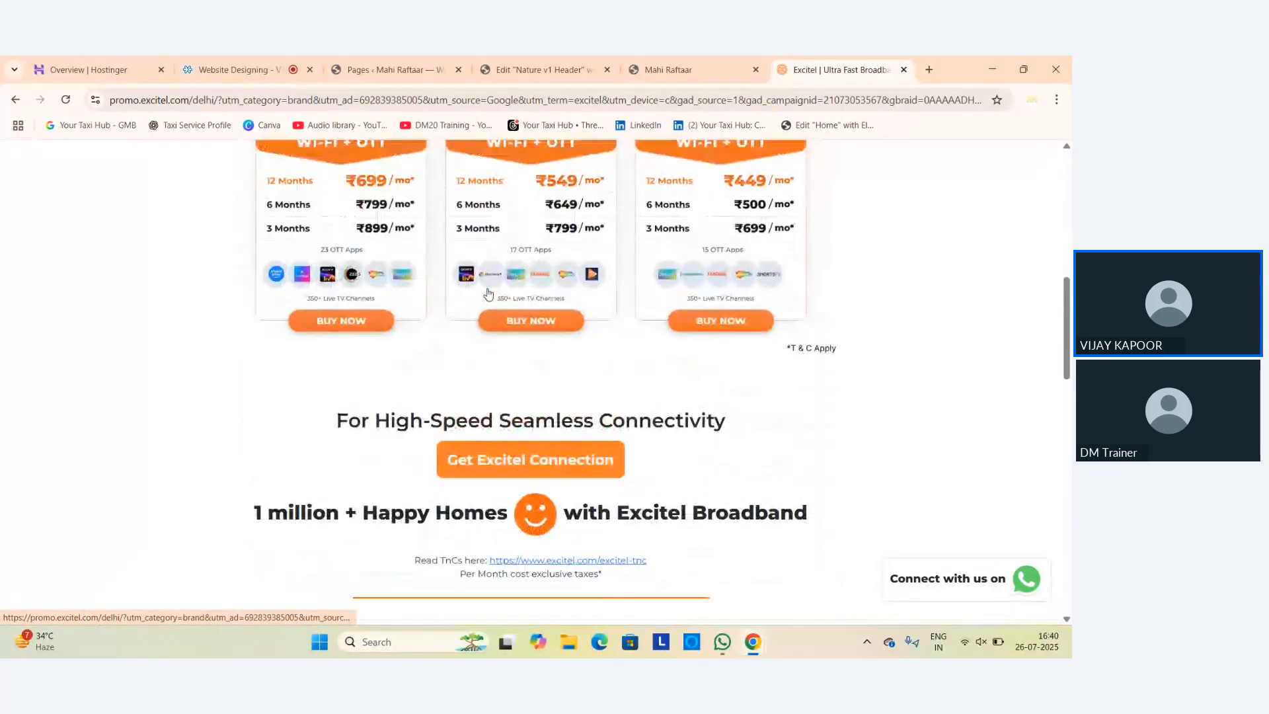
pyautogui.scroll(9, 489, 294)
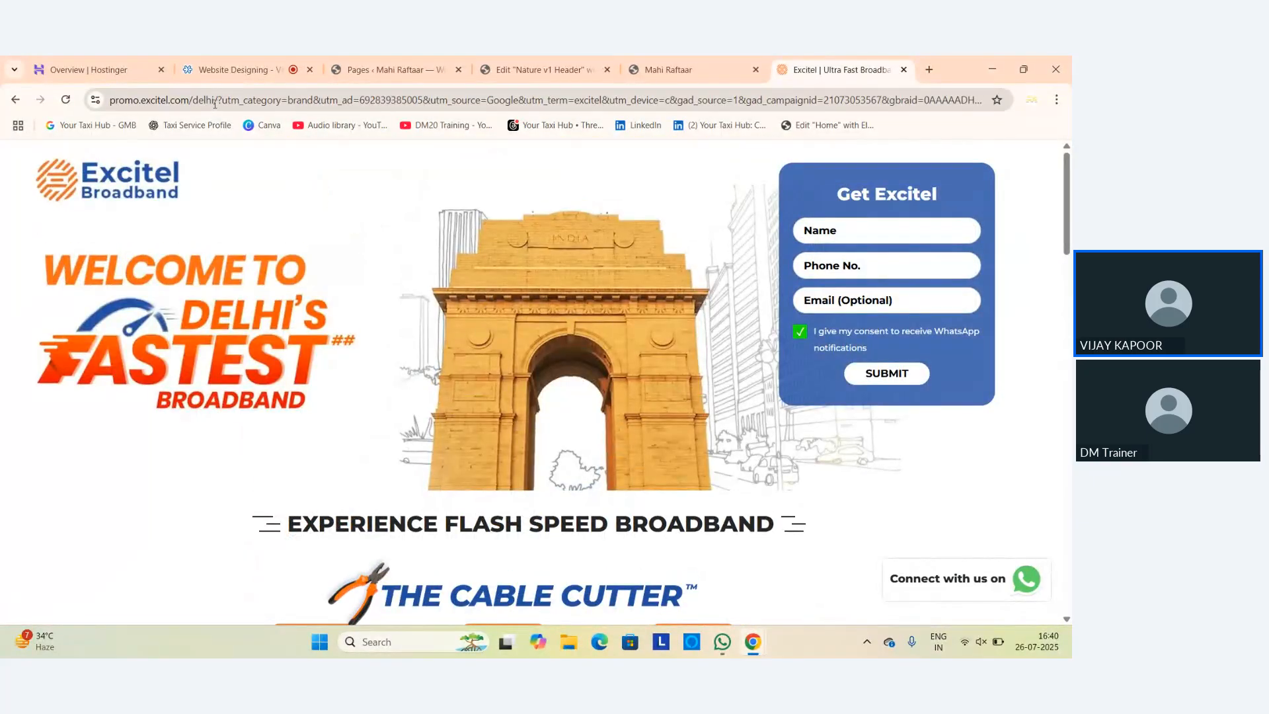
# Trim the tracking parameters to load promo.excitel.com/delhi/, then select that address for copying.
pyautogui.moveTo(215, 102); pyautogui.dragTo(1019, 100)
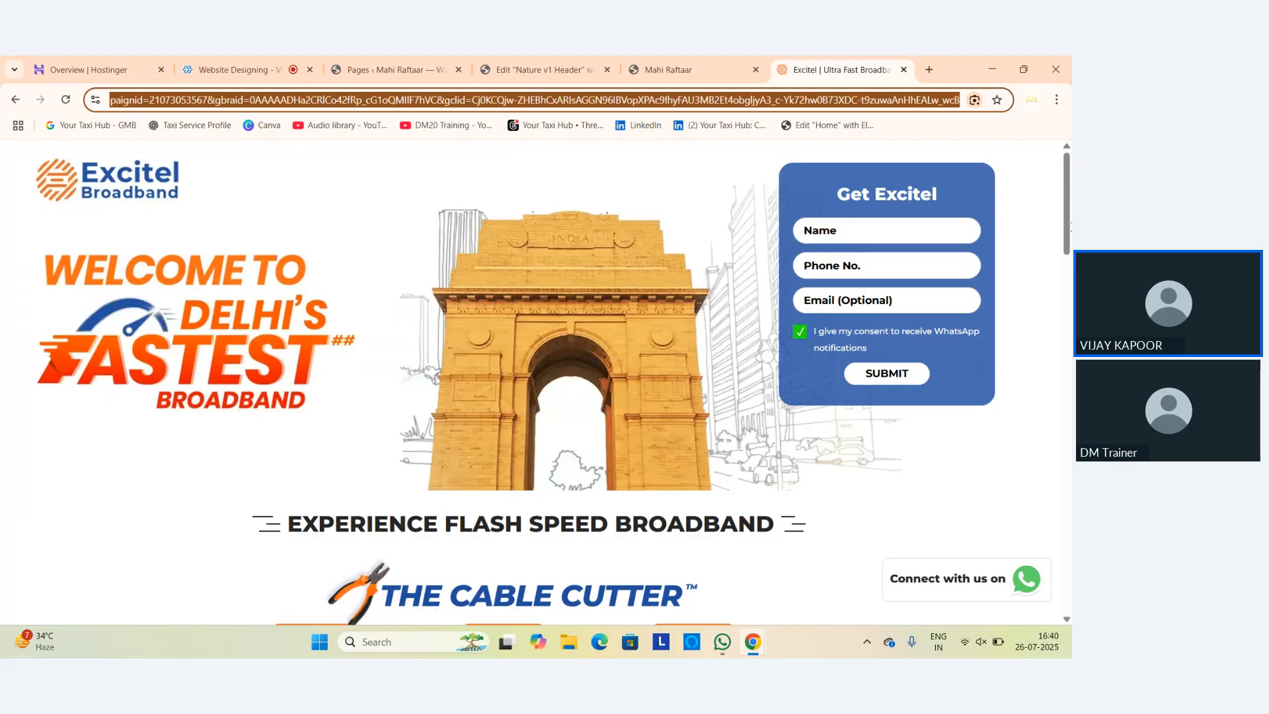
pyautogui.press('BackSpace')
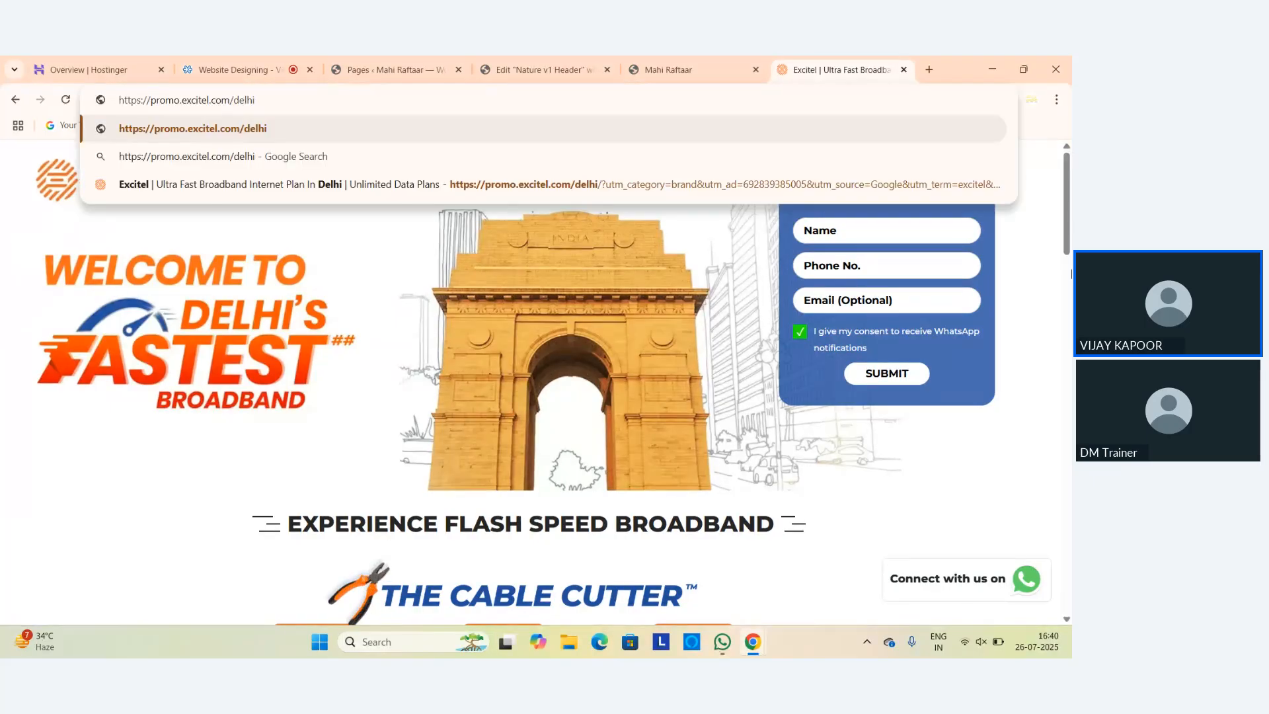
pyautogui.press('Return')
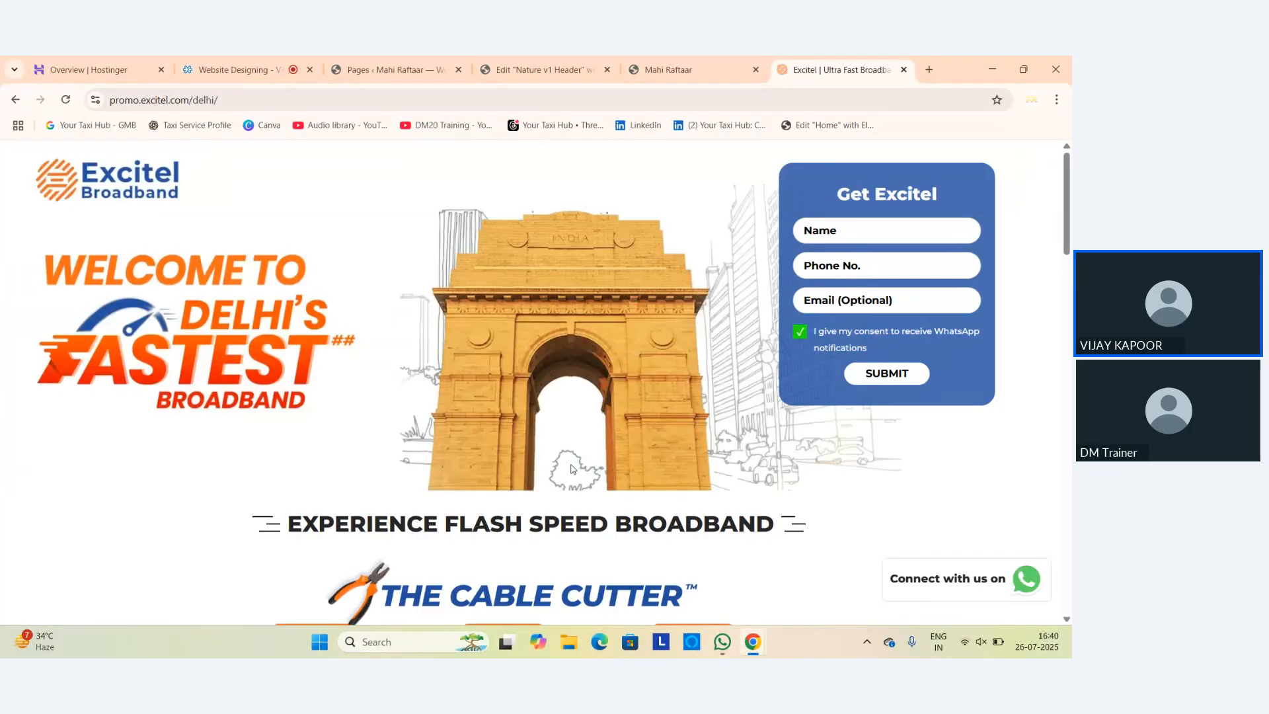
pyautogui.scroll(-15, 570, 467)
pyautogui.scroll(15, 570, 468)
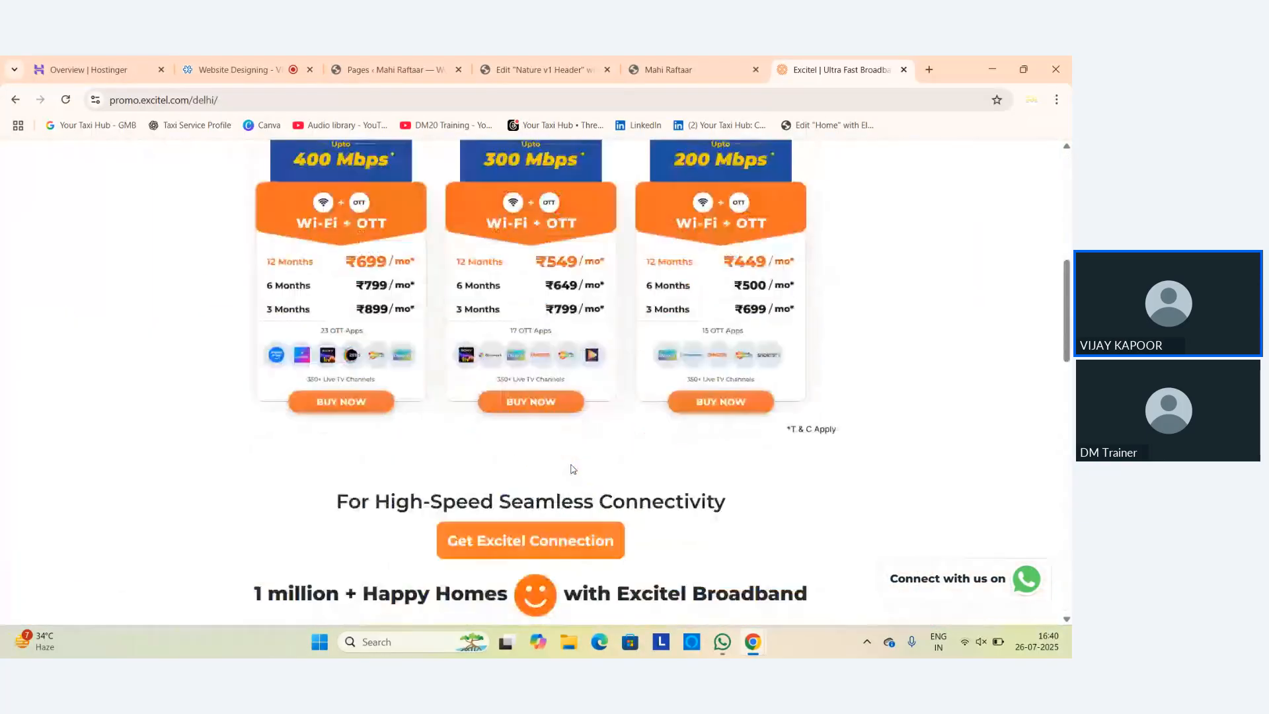
pyautogui.click(295, 100)
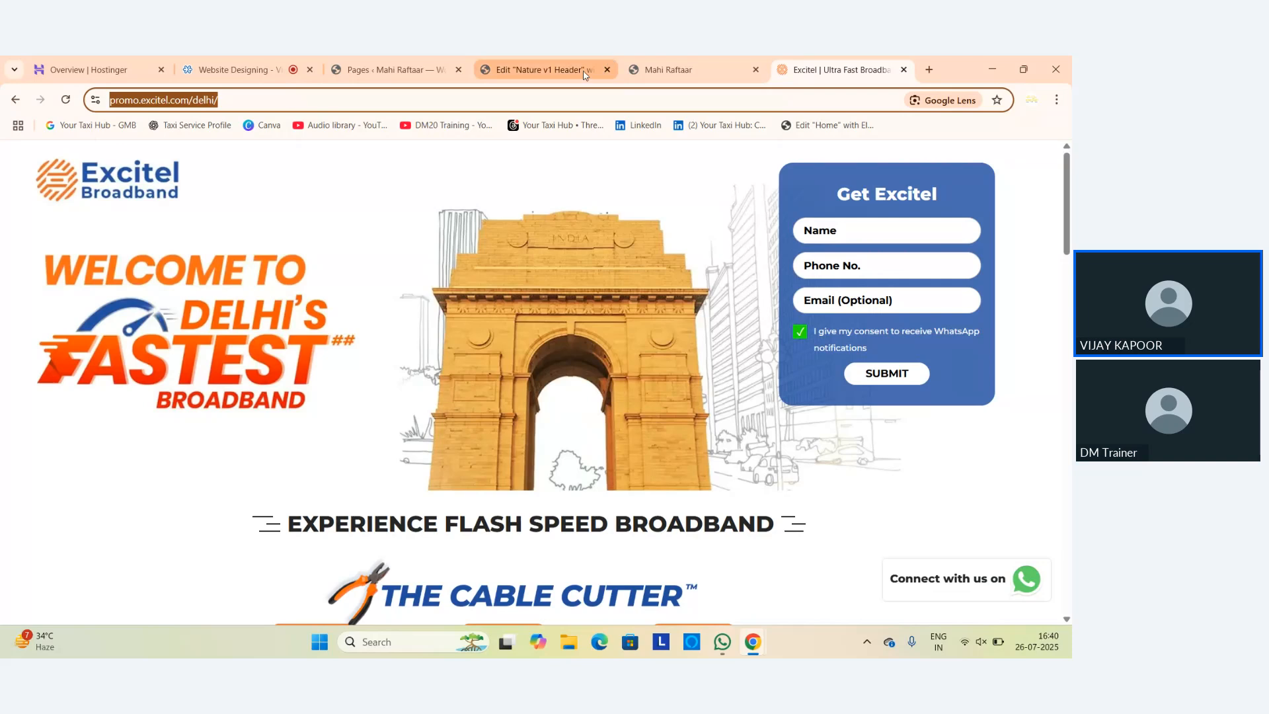
# In Appearance > Menus, add a Plans custom link with the pasted Excitel promo URL to the Main Menu.
pyautogui.click(403, 74)
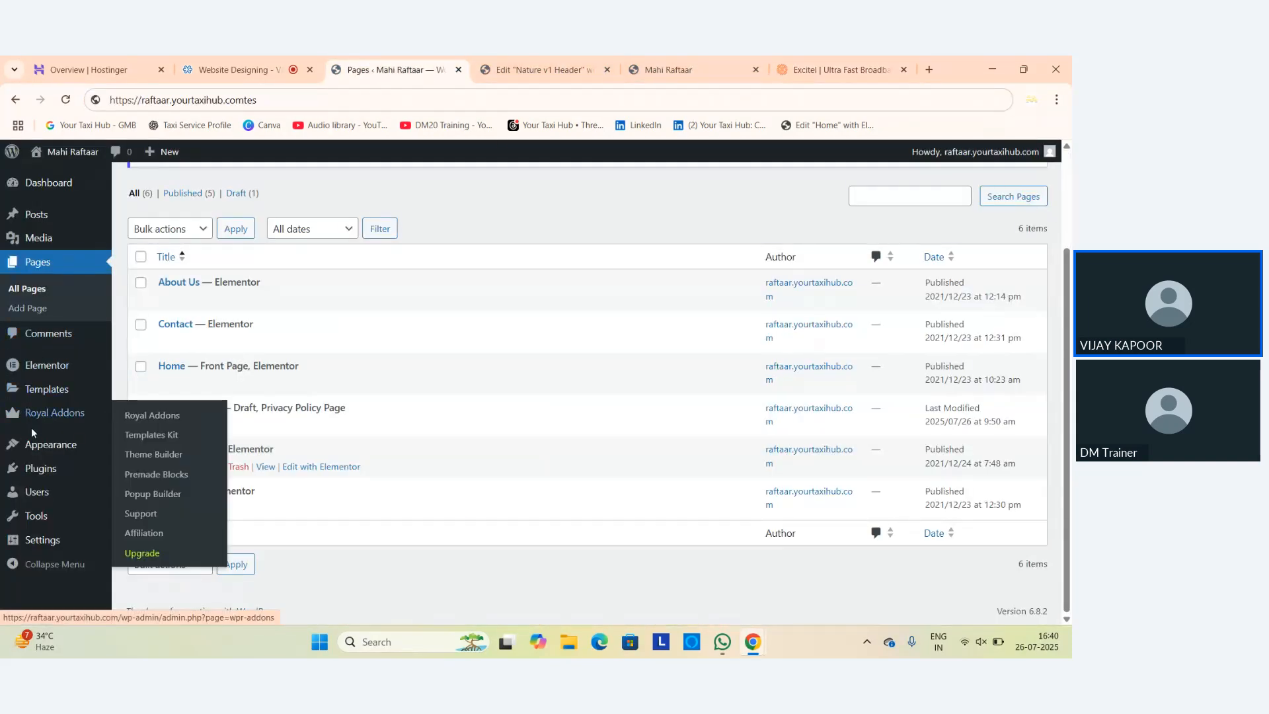
pyautogui.moveTo(30, 455)
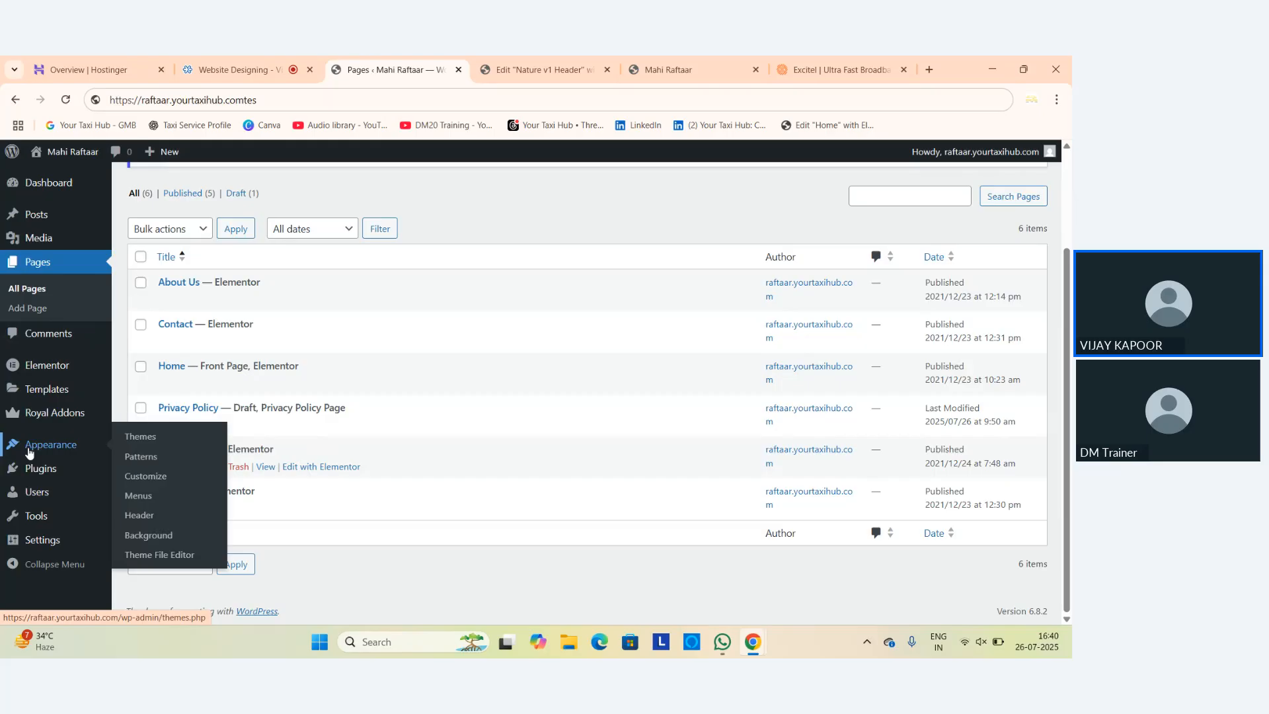
pyautogui.click(139, 502)
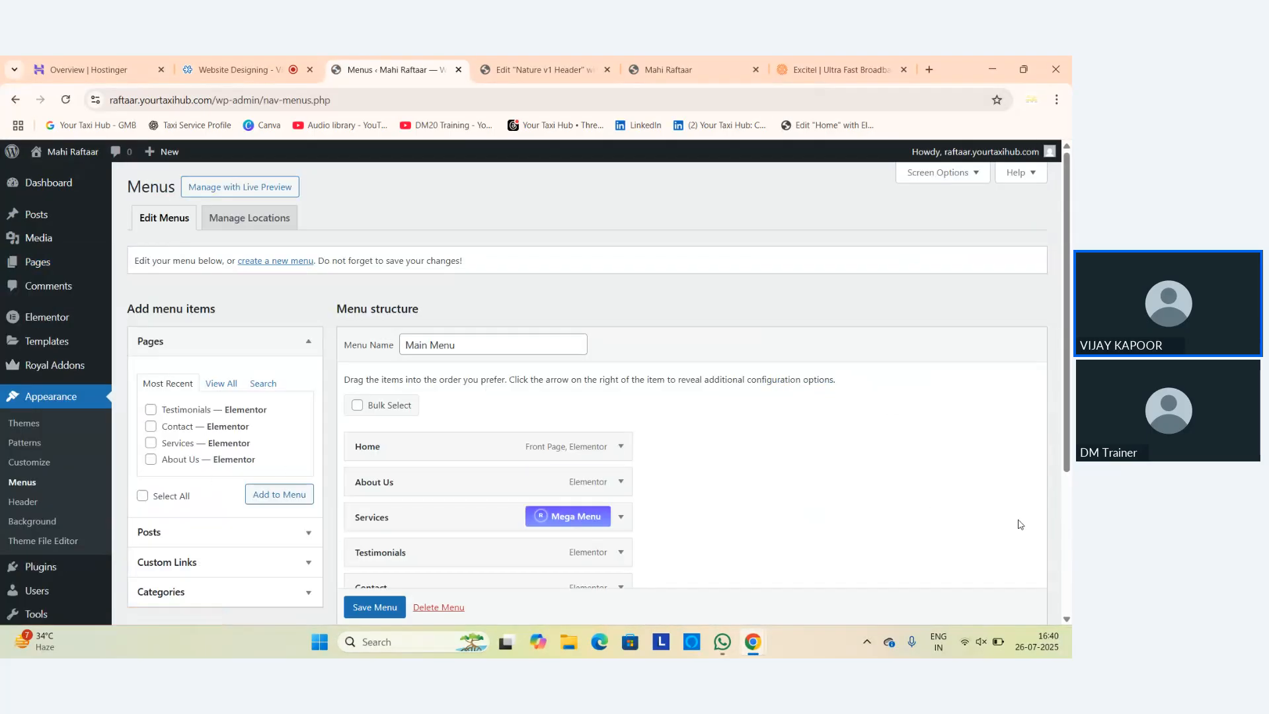
pyautogui.scroll(-2, 661, 512)
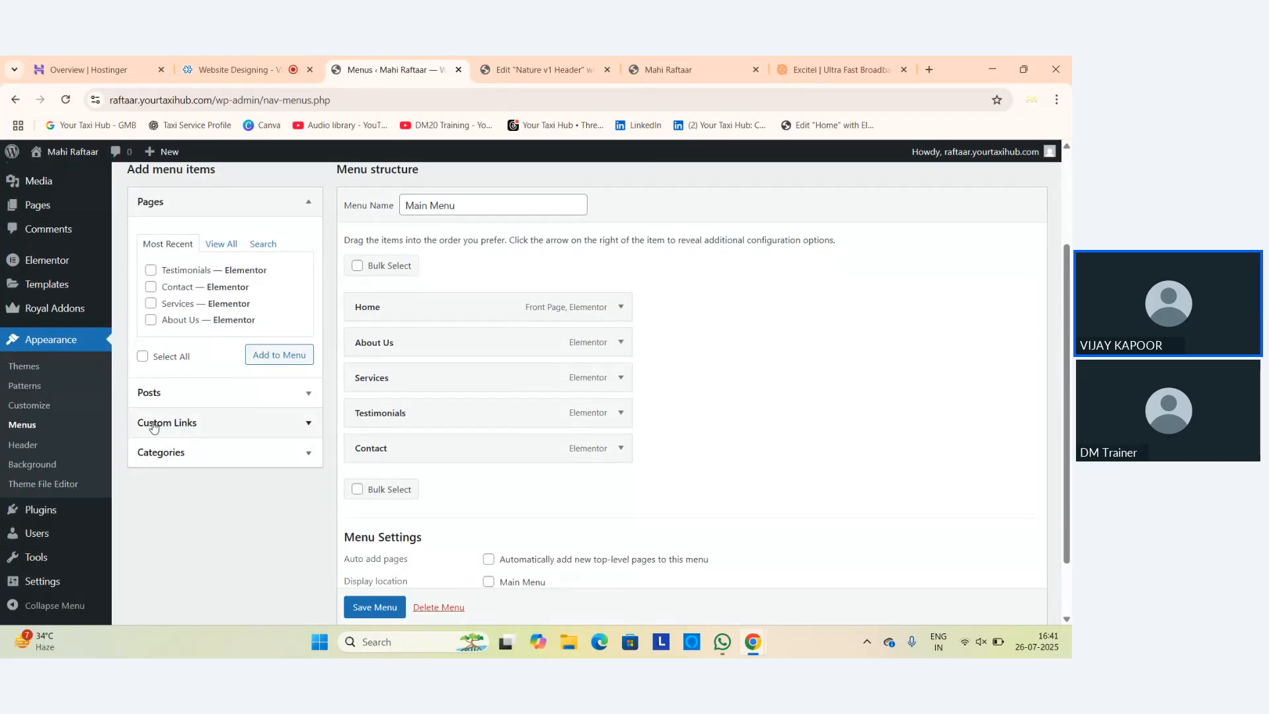
pyautogui.click(153, 428)
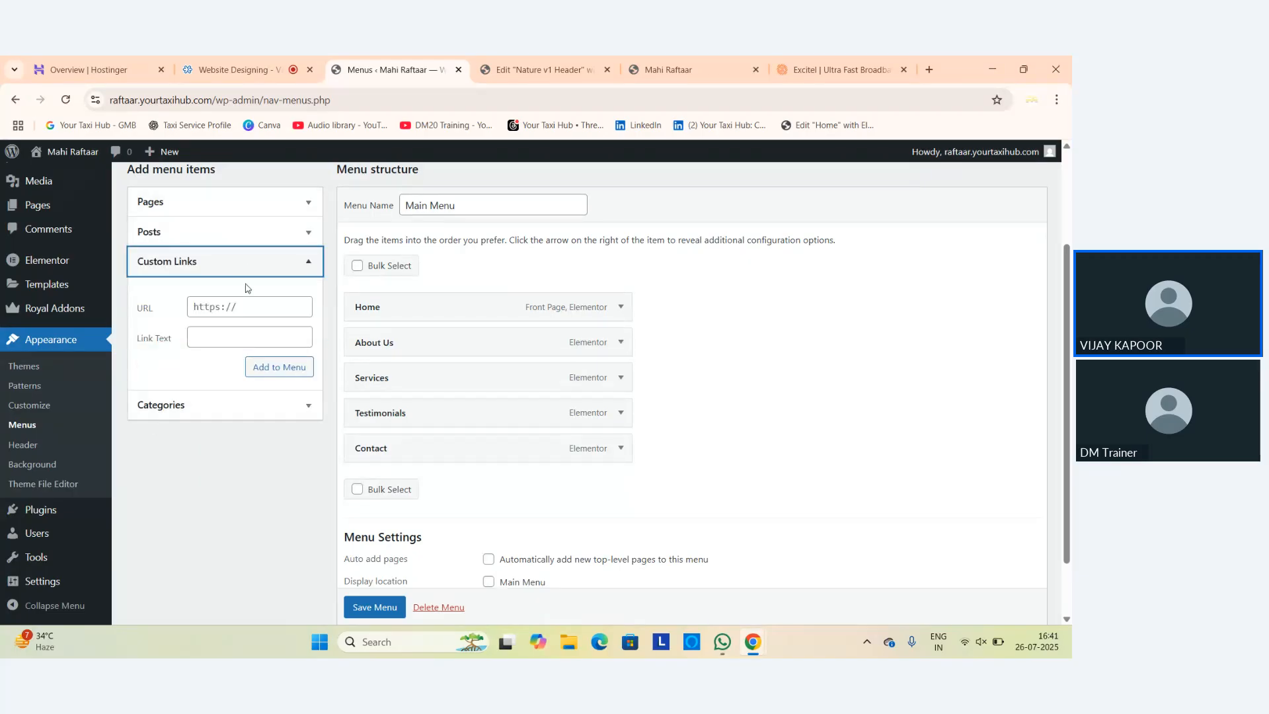
pyautogui.click(251, 309)
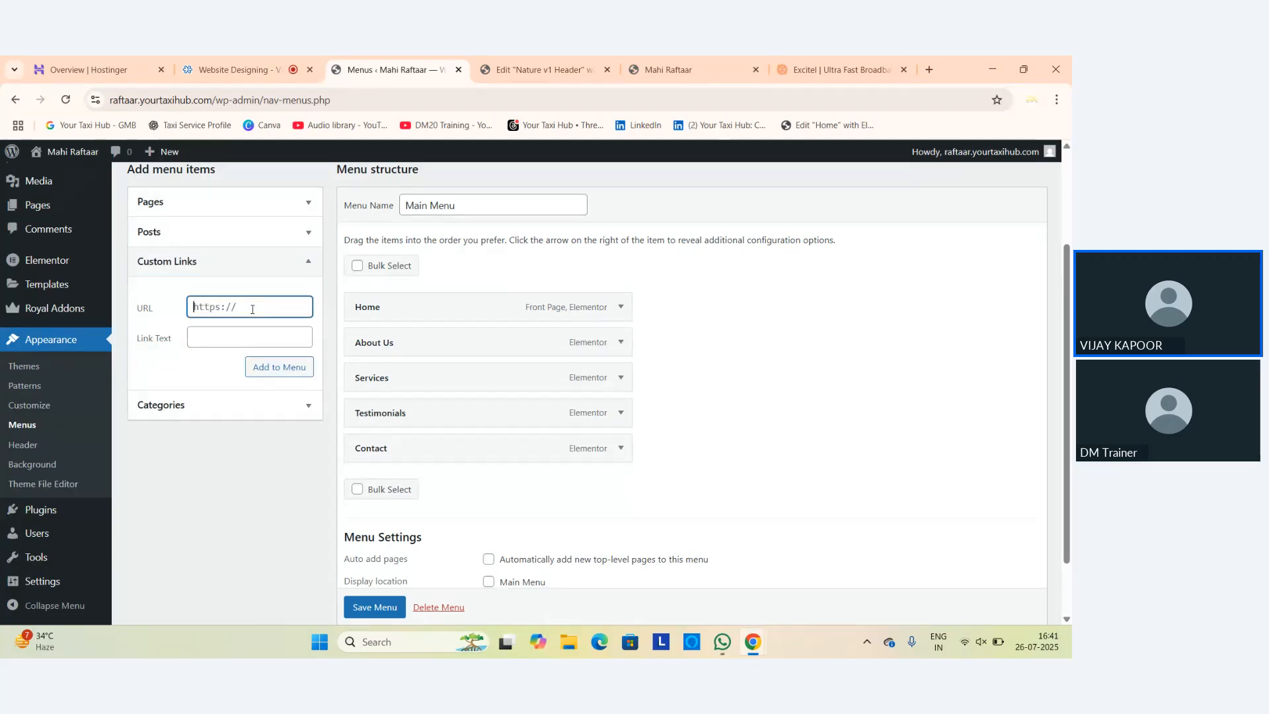
pyautogui.hotkey('ctrl', 'a')
pyautogui.hotkey('ctrl', 'v')
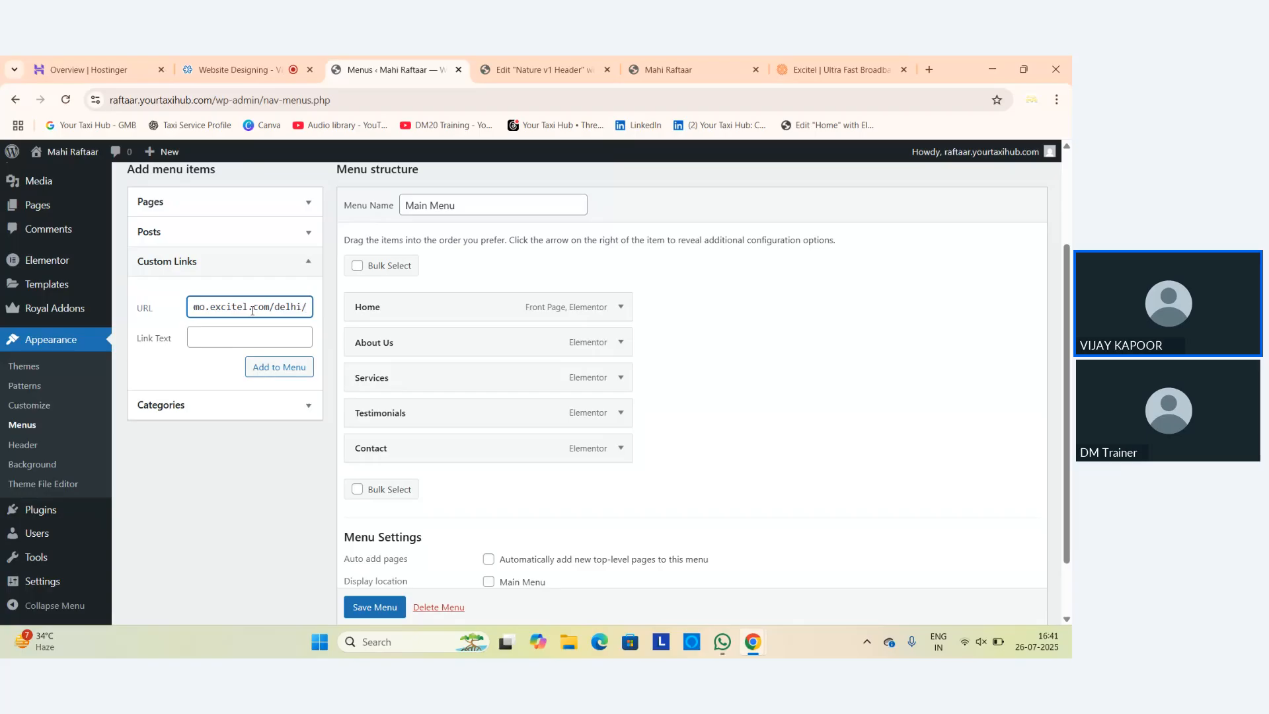
pyautogui.click(239, 337)
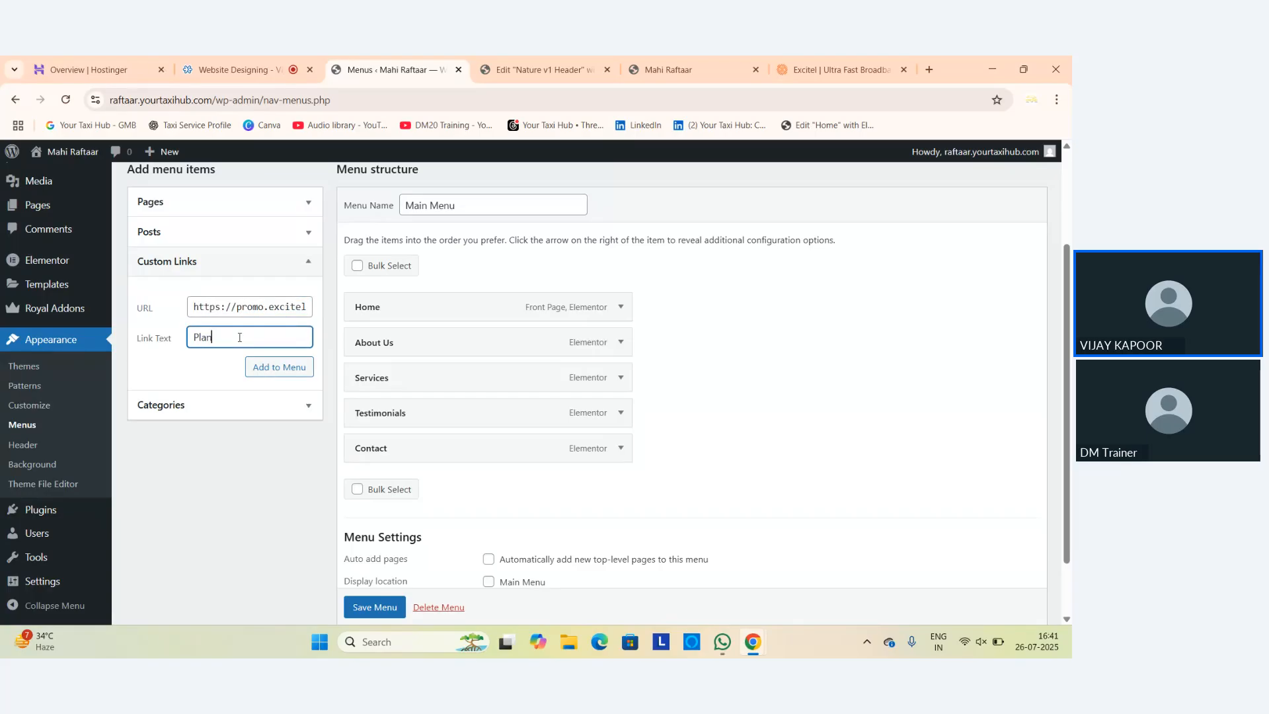
pyautogui.click(295, 382)
pyautogui.click(308, 379)
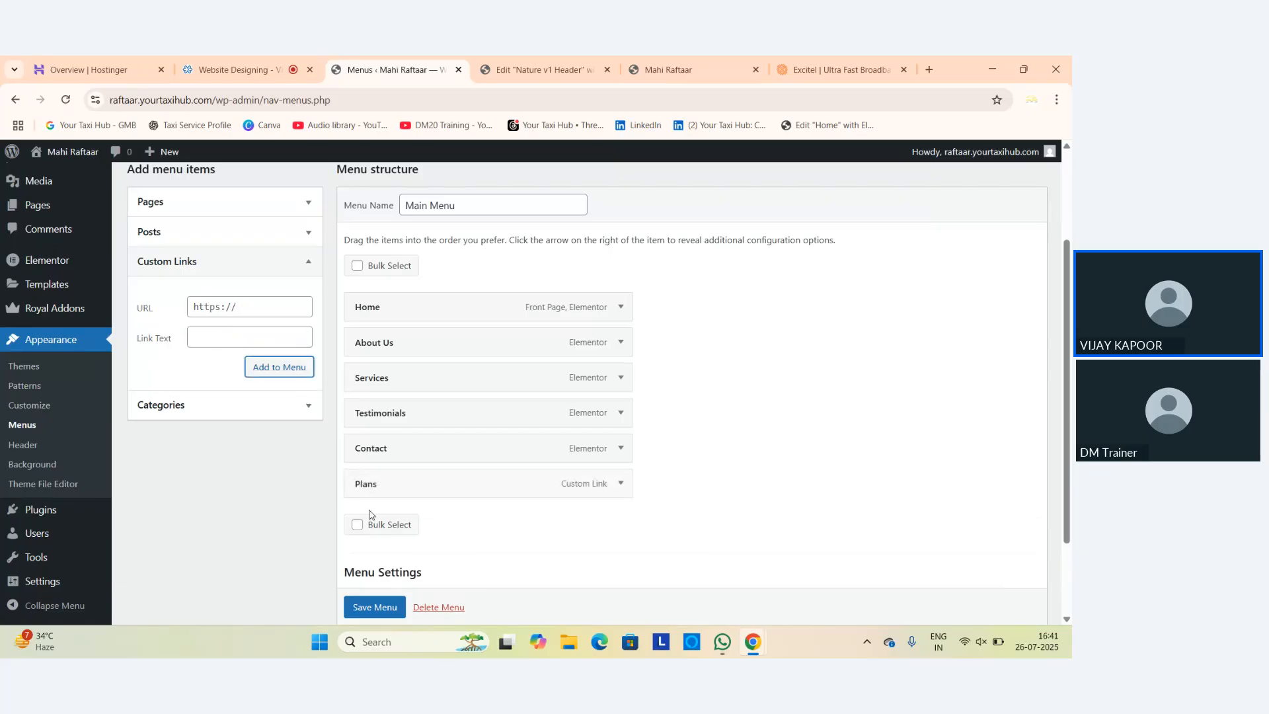
# Move Plans to sit right after Services and save the Main Menu.
pyautogui.moveTo(423, 487); pyautogui.dragTo(417, 433)
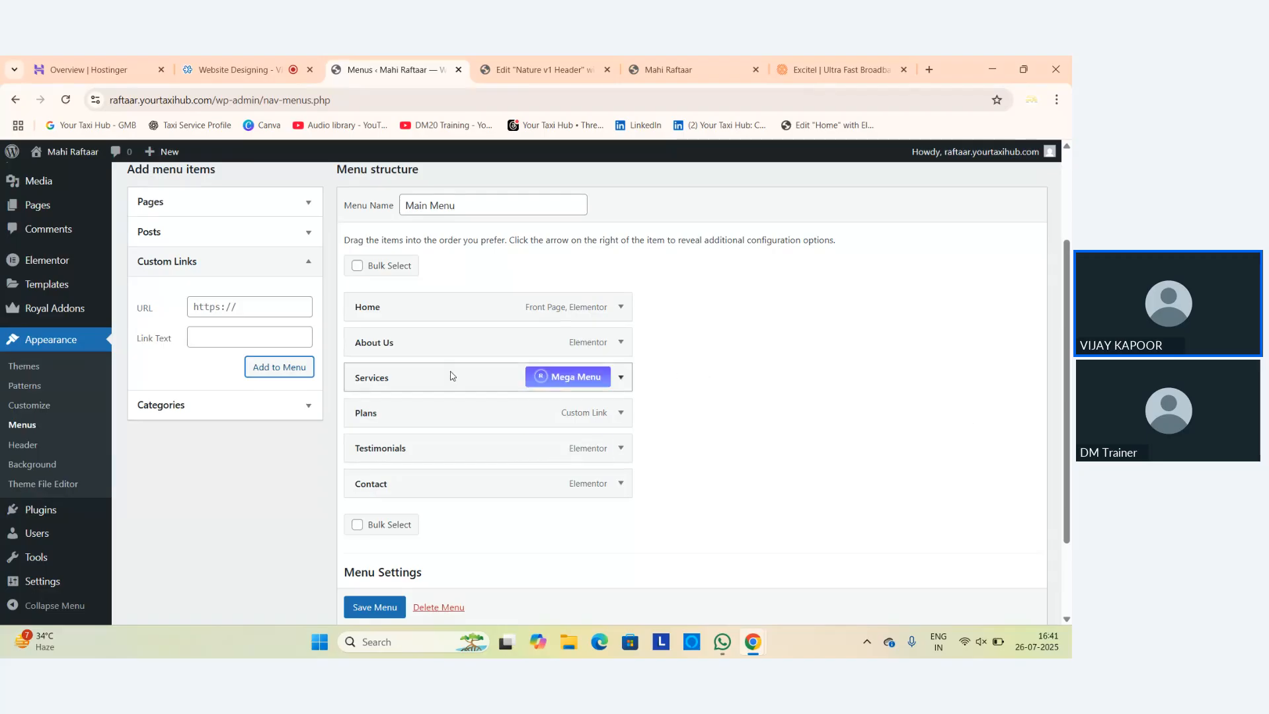
pyautogui.moveTo(373, 420); pyautogui.dragTo(394, 417)
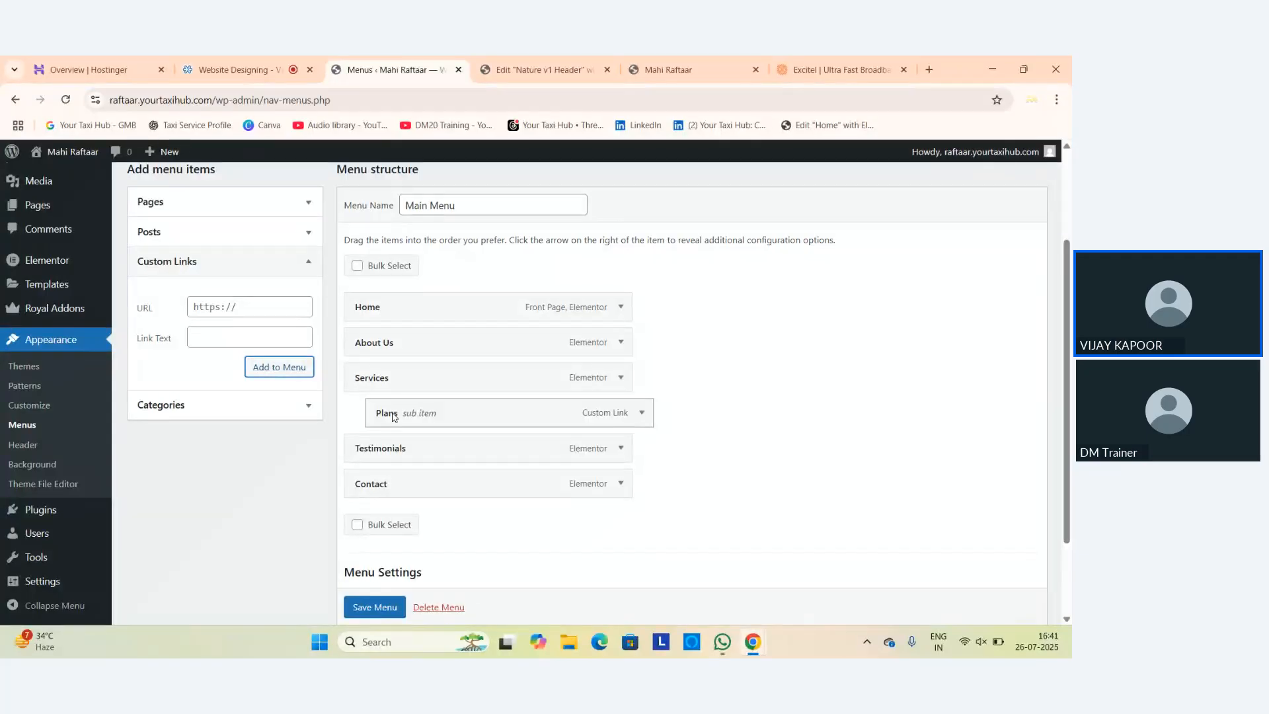
pyautogui.moveTo(394, 417); pyautogui.dragTo(374, 435)
pyautogui.scroll(-1, 392, 620)
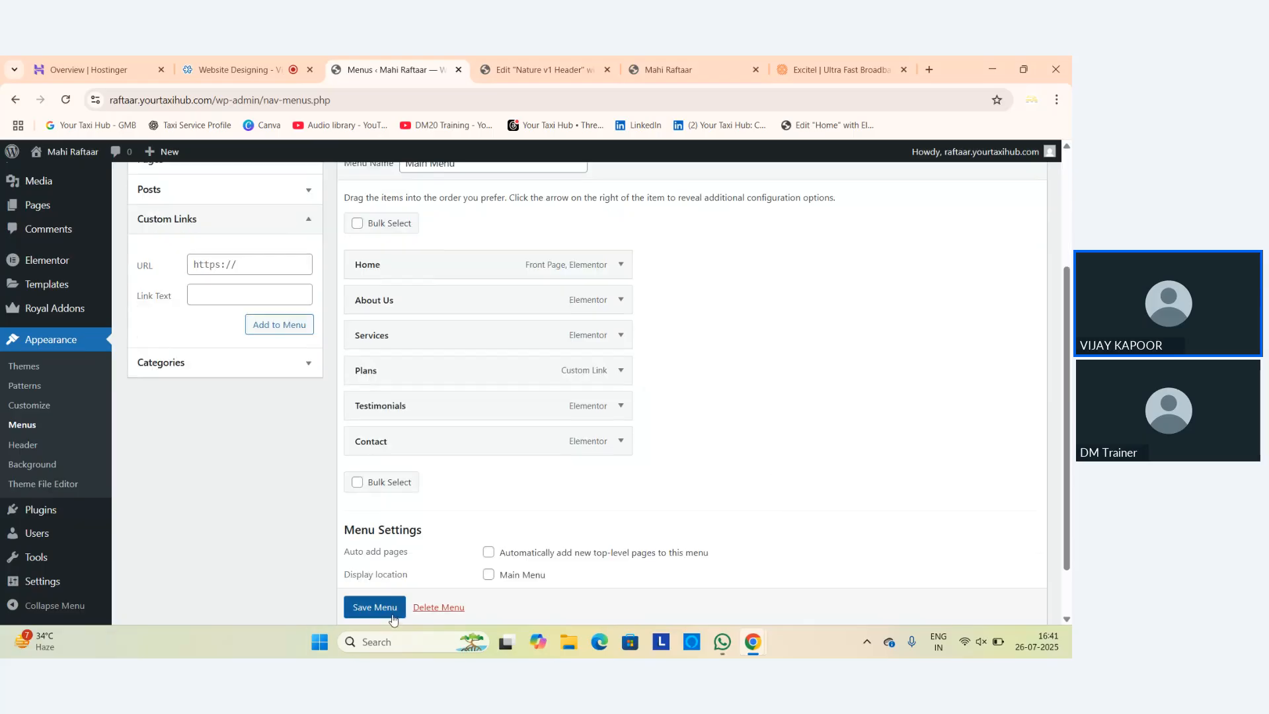
pyautogui.click(393, 616)
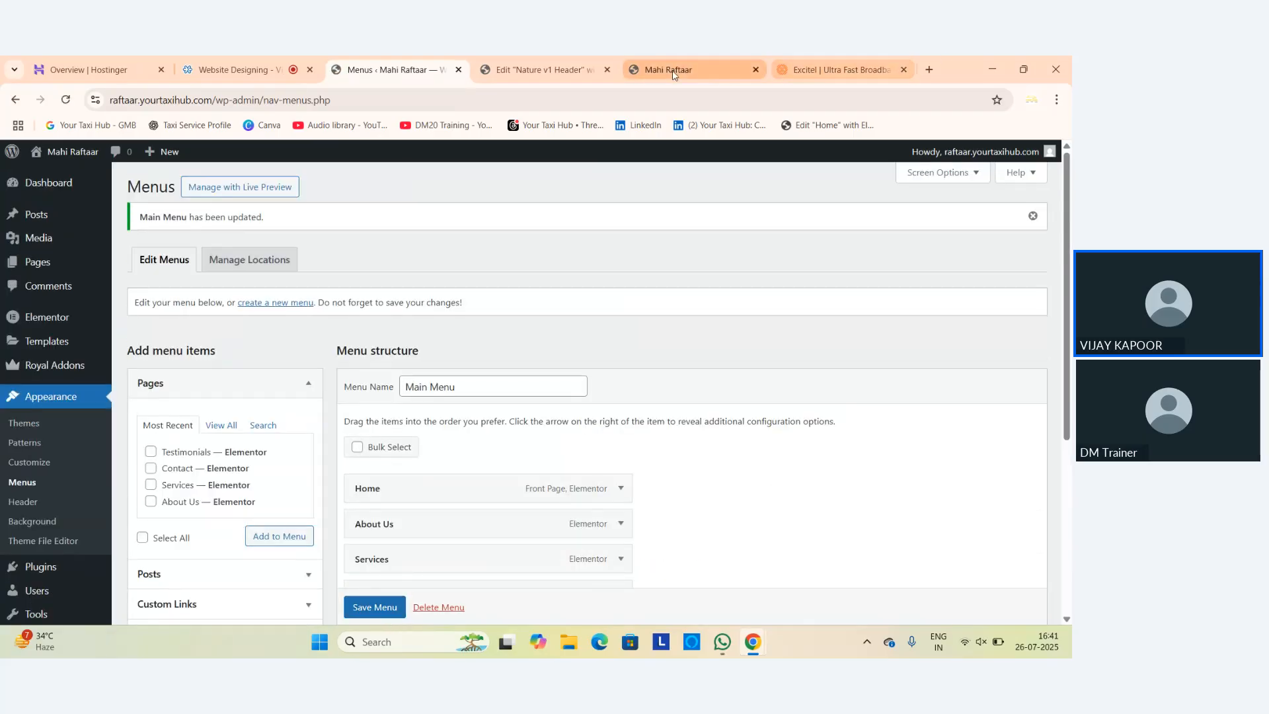
# Reload the live homepage and follow the new Plans menu item to the Excitel Delhi promo page.
pyautogui.click(673, 71)
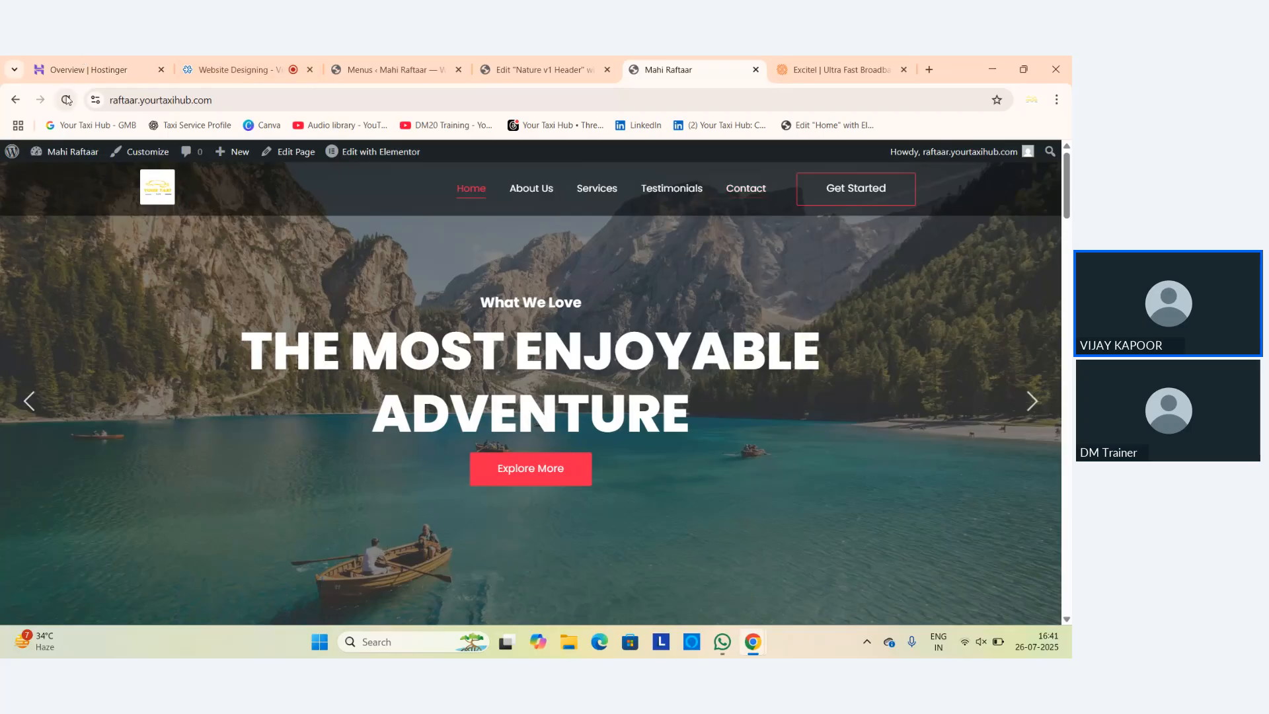
pyautogui.click(66, 100)
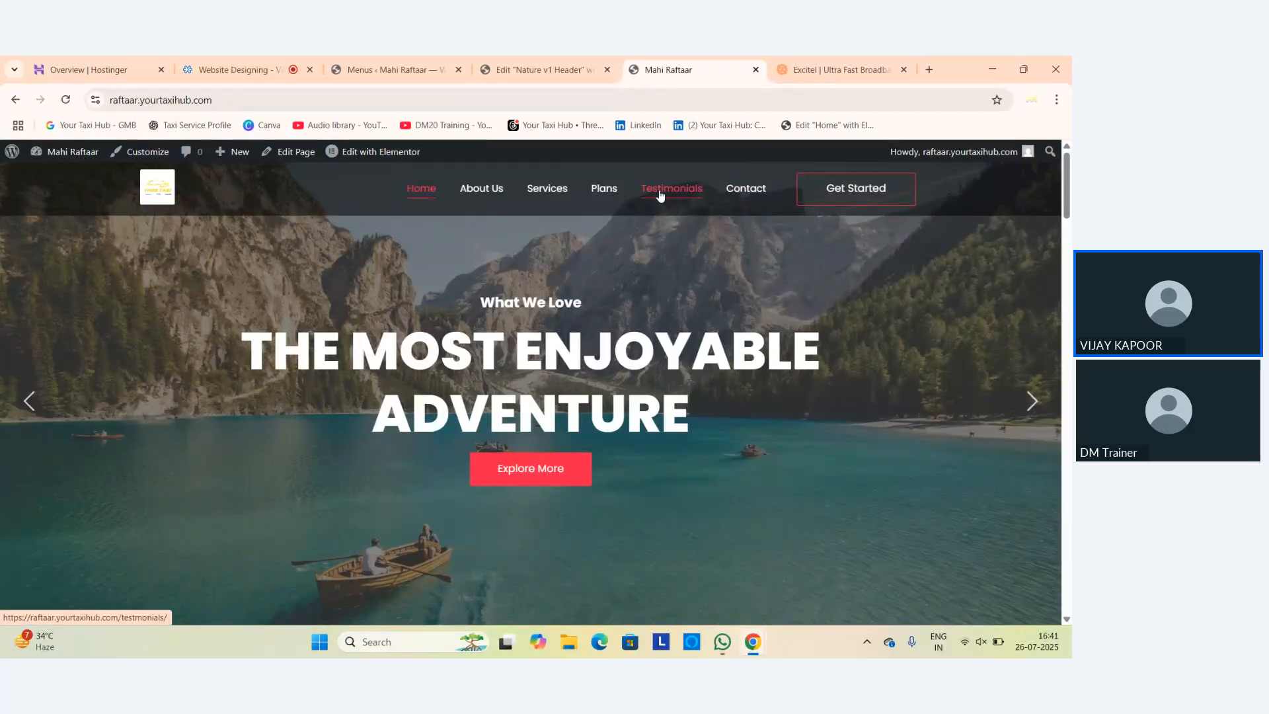
pyautogui.click(608, 192)
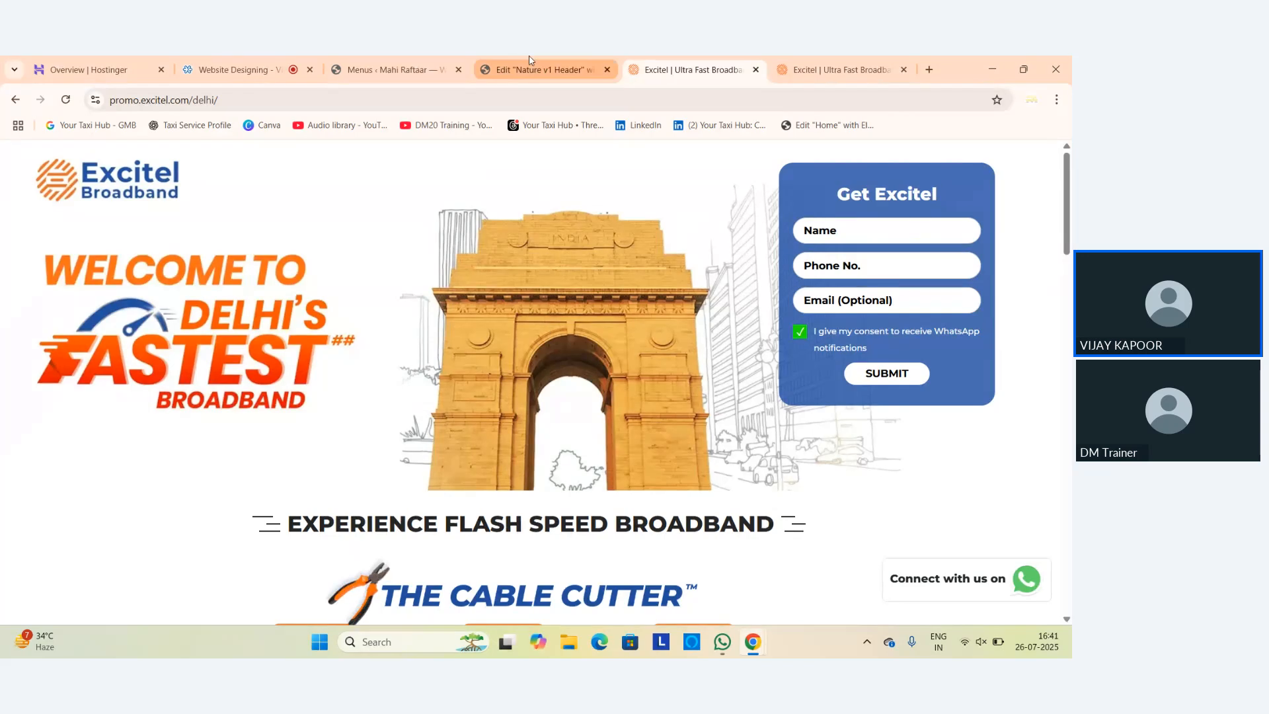
# Nest Plans as a sub-item under Services and save the Main Menu.
pyautogui.click(382, 71)
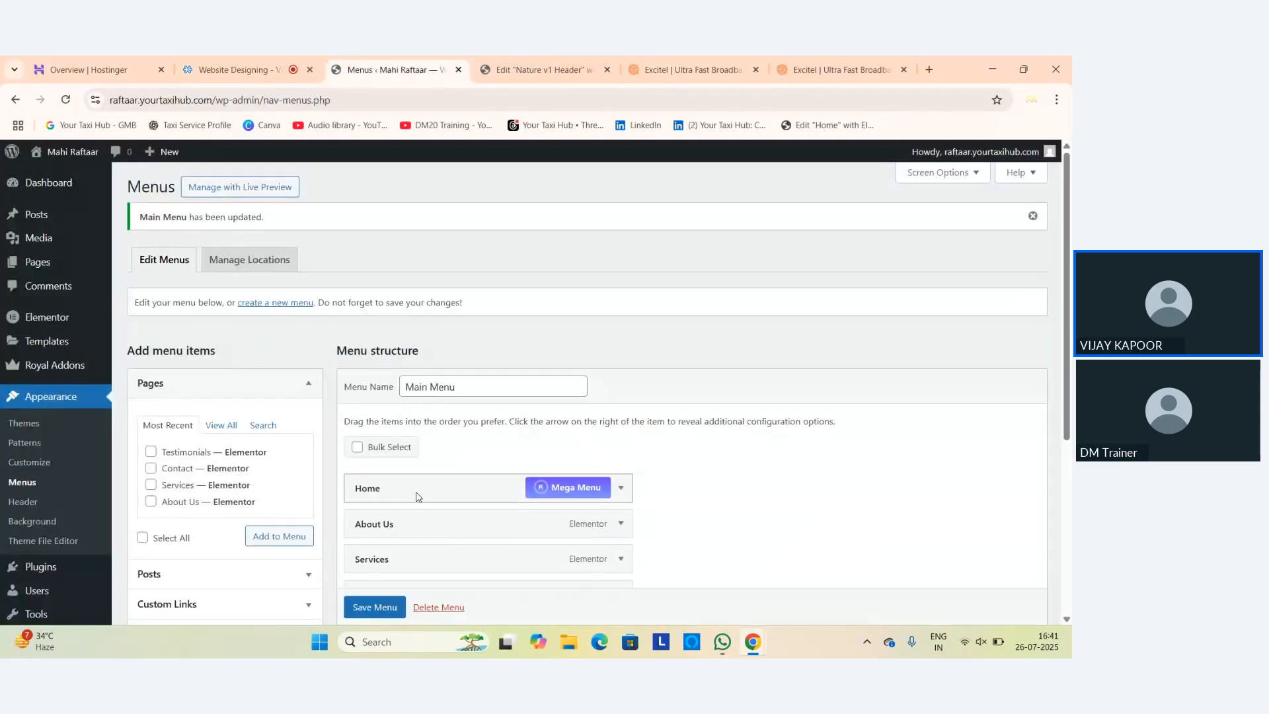
pyautogui.scroll(-3, 417, 489)
pyautogui.scroll(-1, 442, 495)
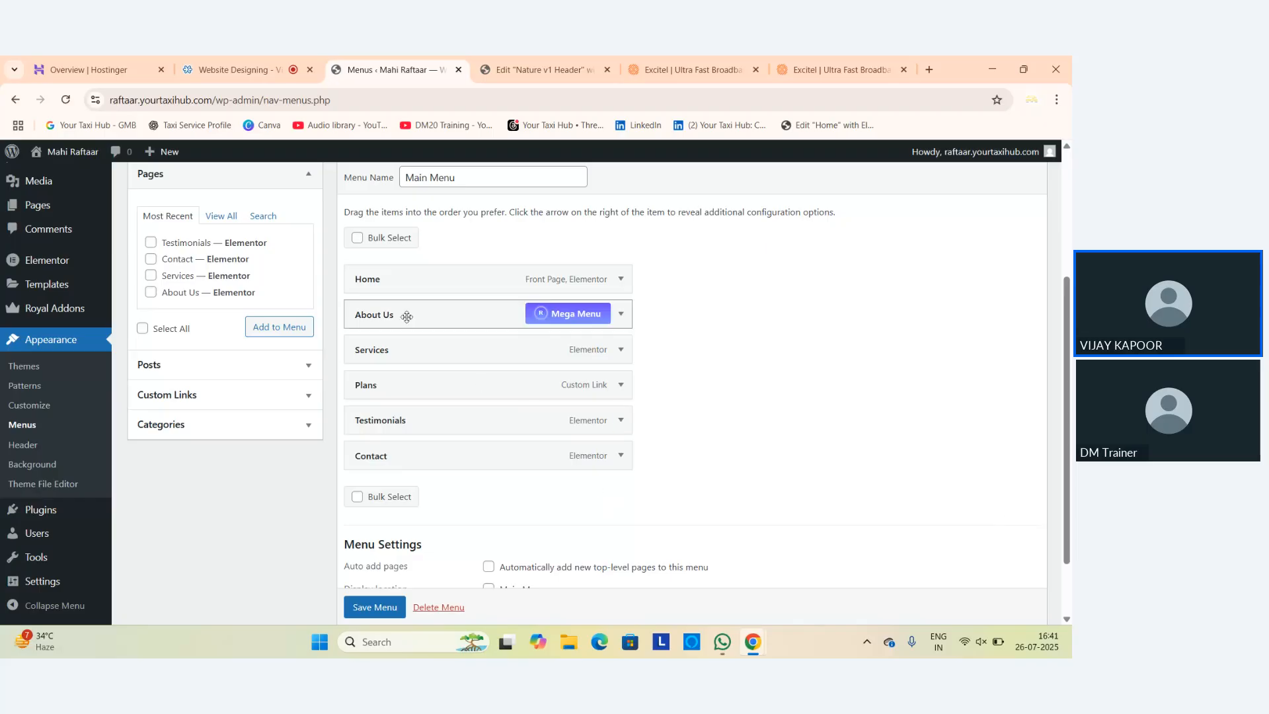
pyautogui.moveTo(368, 386); pyautogui.dragTo(396, 388)
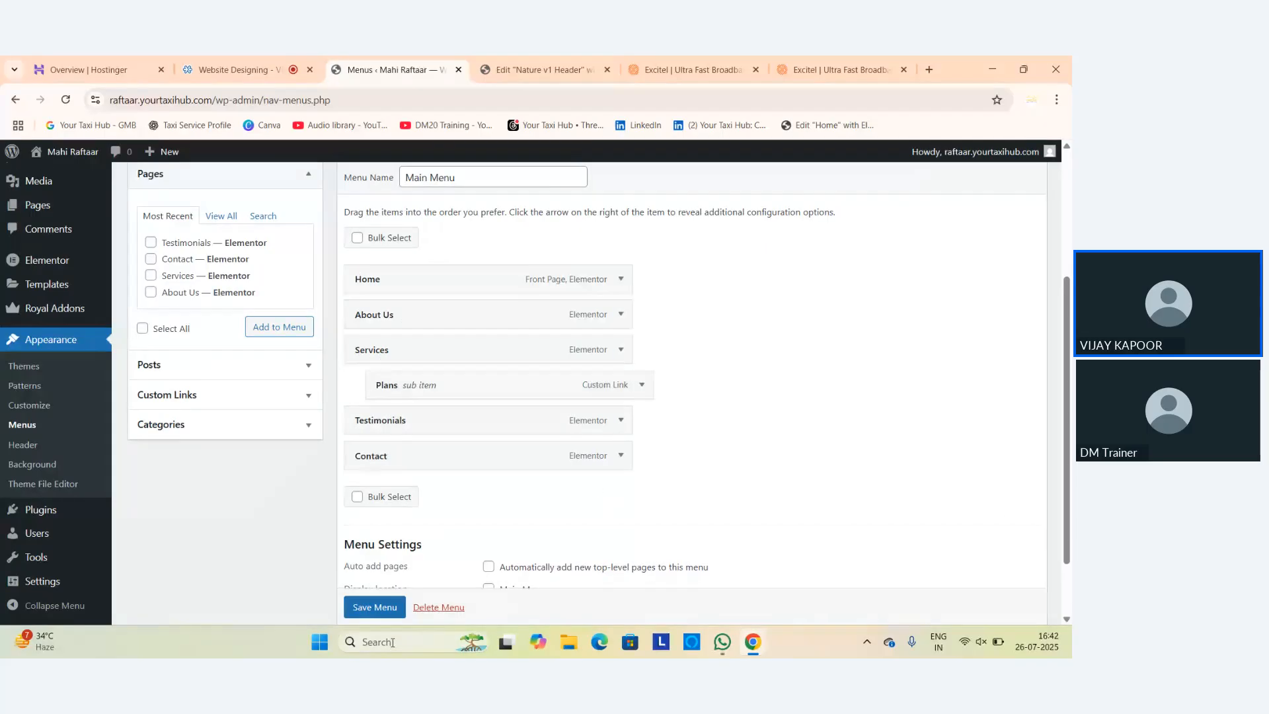
pyautogui.scroll(-1, 390, 615)
pyautogui.click(388, 587)
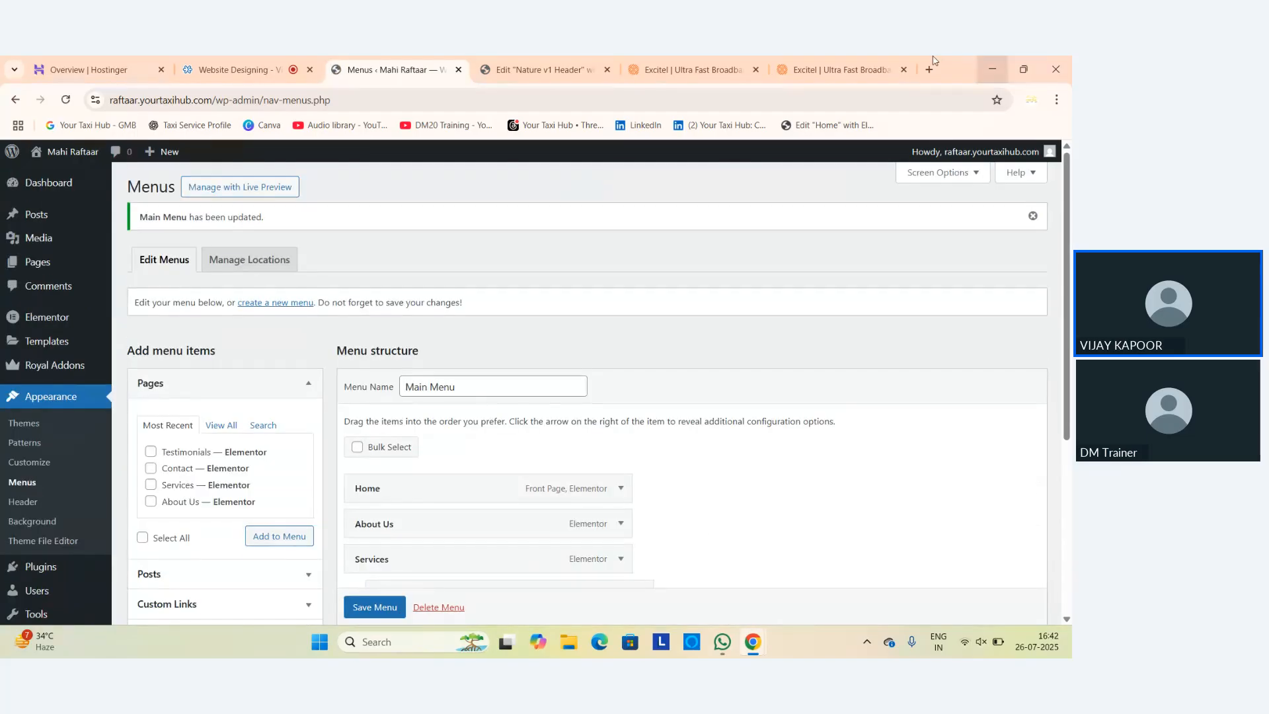
# Return the live site tab from the Excitel page to the homepage.
pyautogui.click(528, 65)
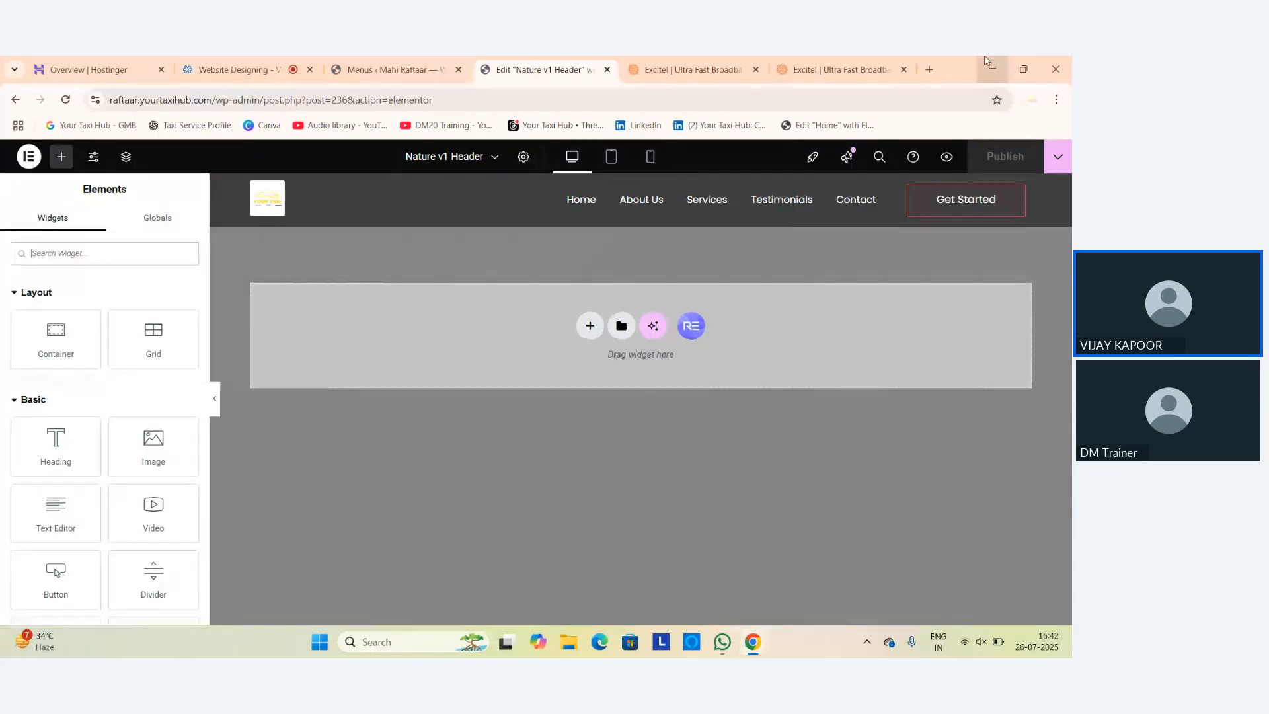
pyautogui.click(713, 78)
pyautogui.click(15, 99)
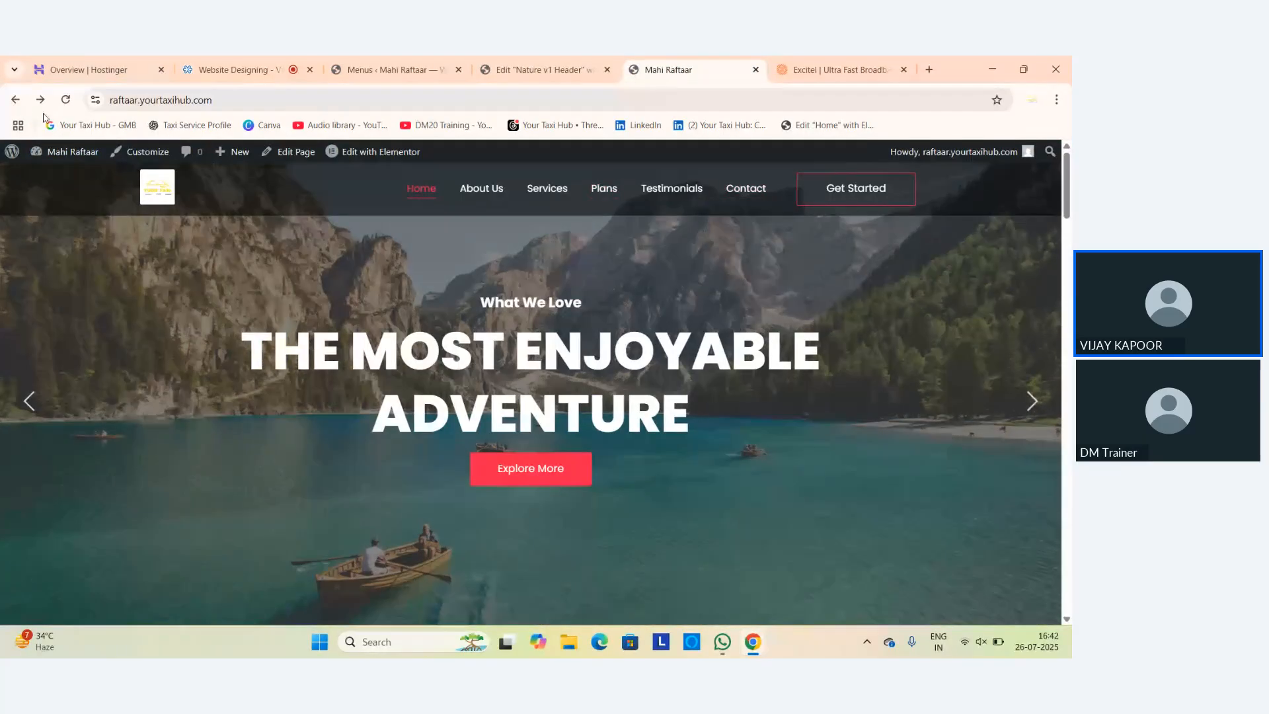
# Reload the homepage to show the Services dropdown, and close the Nature v1 Header editor tab.
pyautogui.click(66, 99)
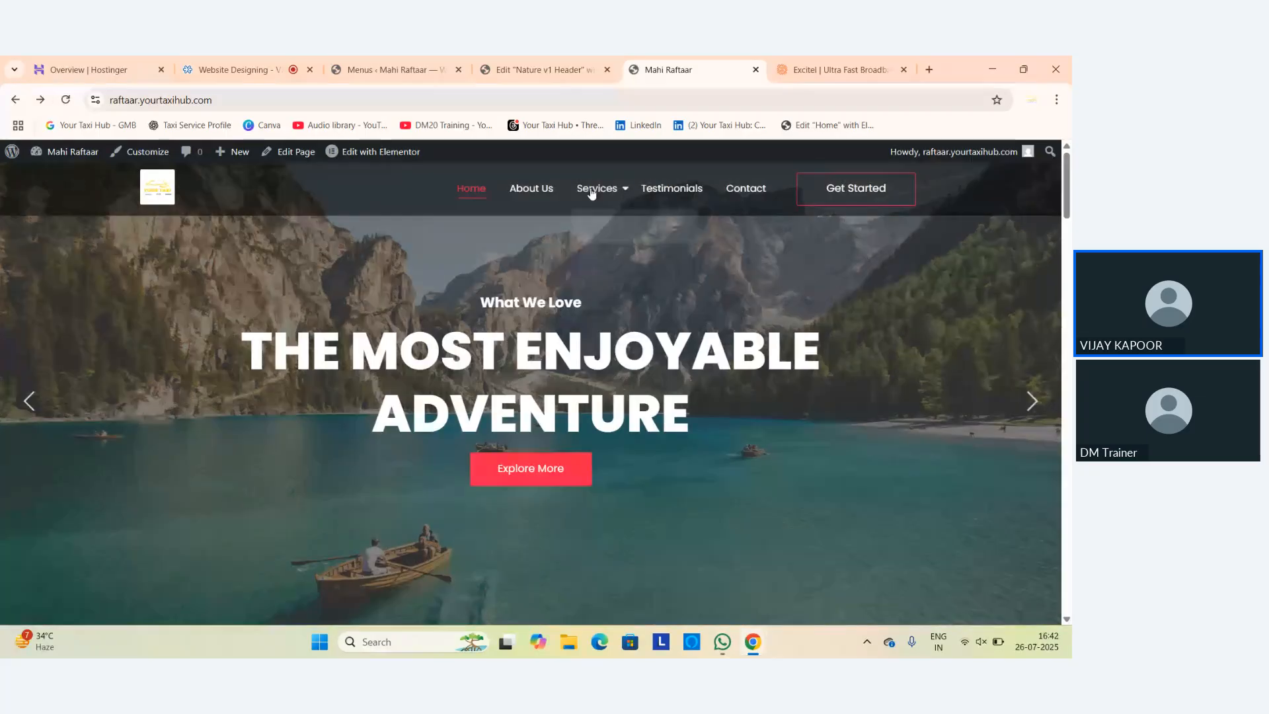
pyautogui.moveTo(592, 191)
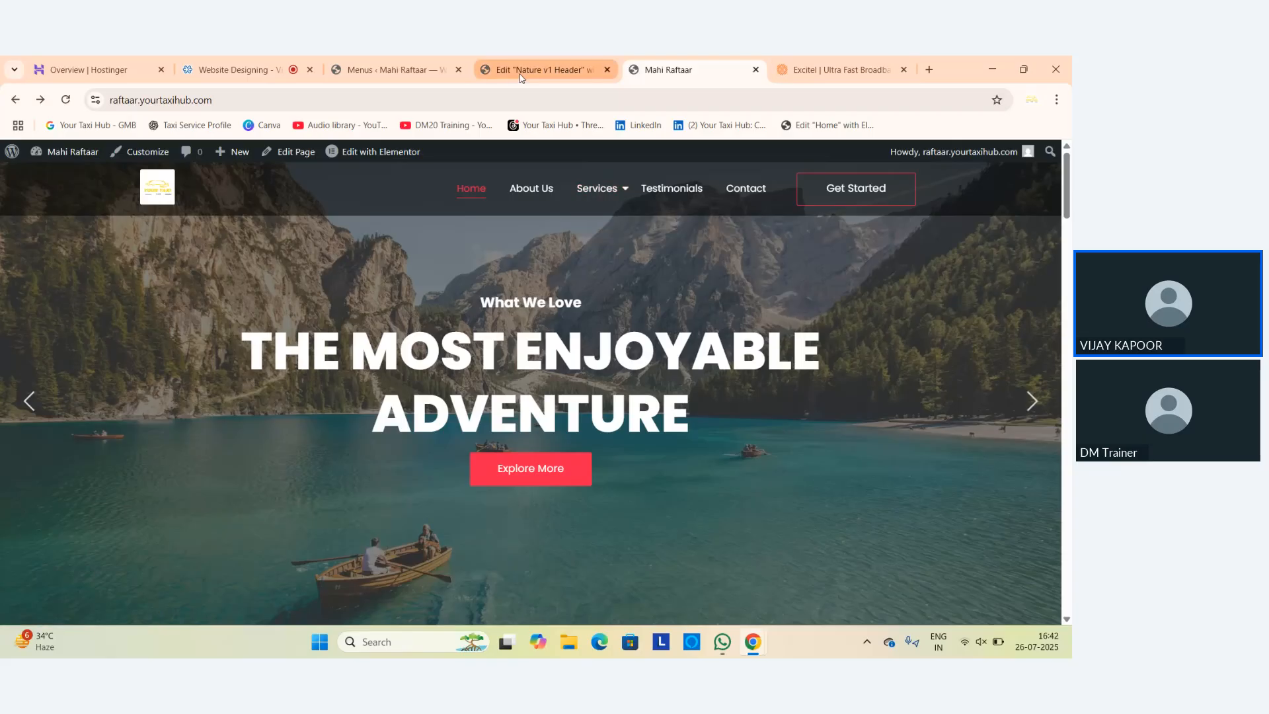
pyautogui.click(410, 69)
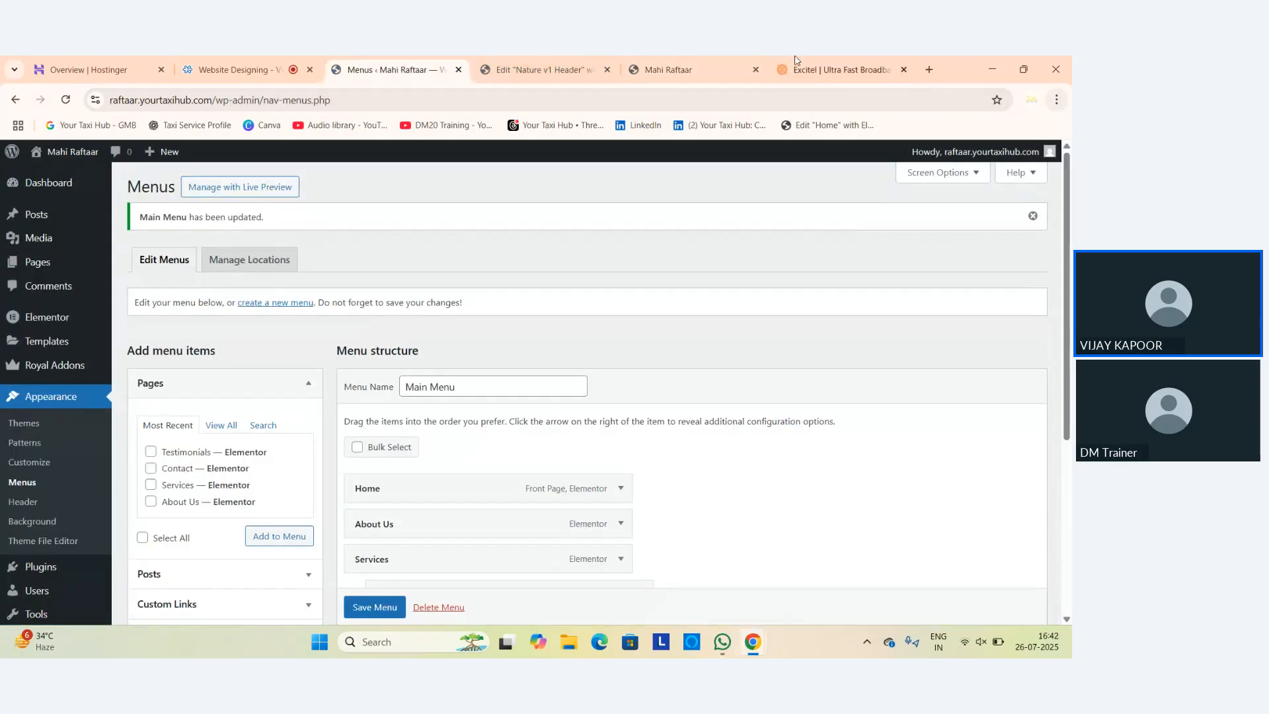
pyautogui.click(577, 63)
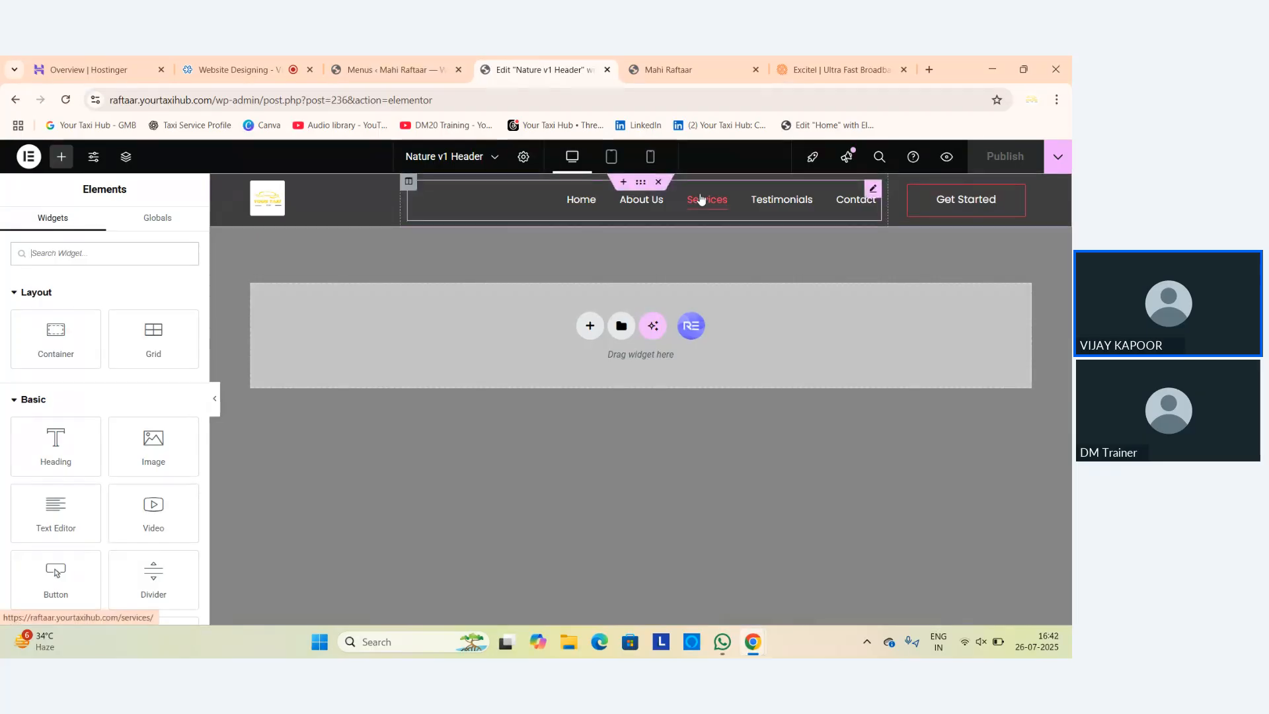
pyautogui.click(608, 69)
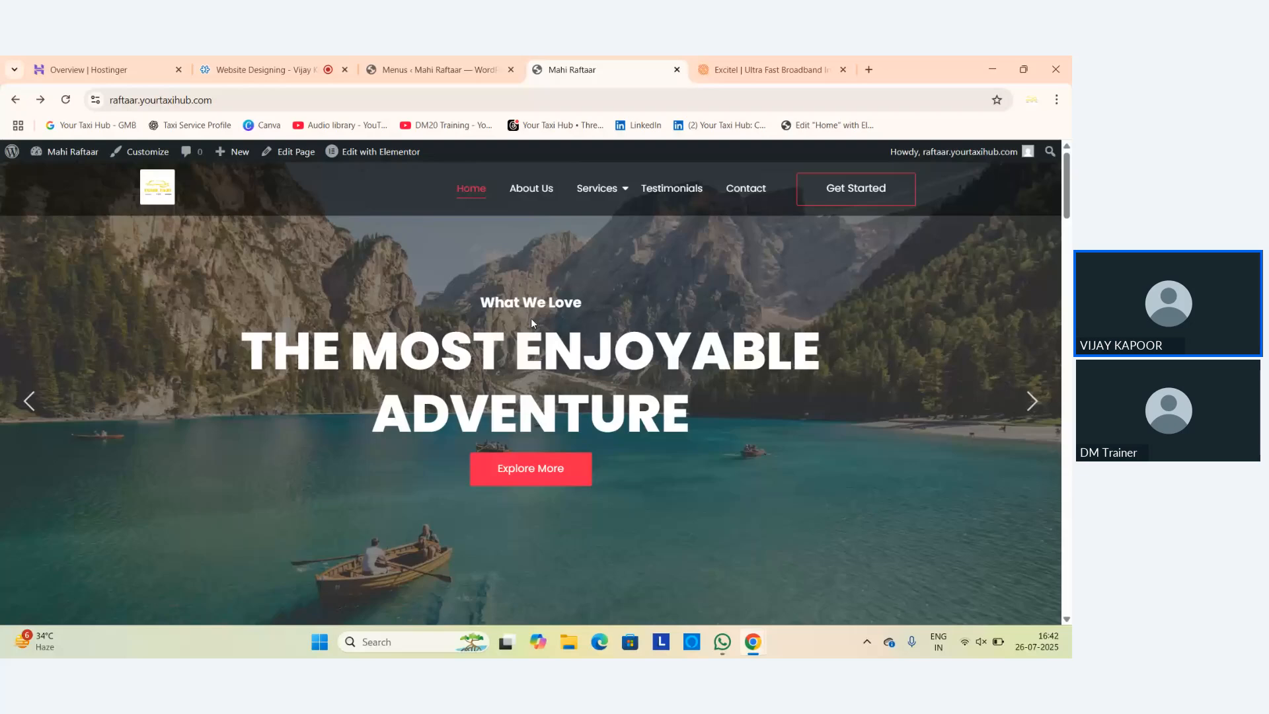
pyautogui.moveTo(355, 162)
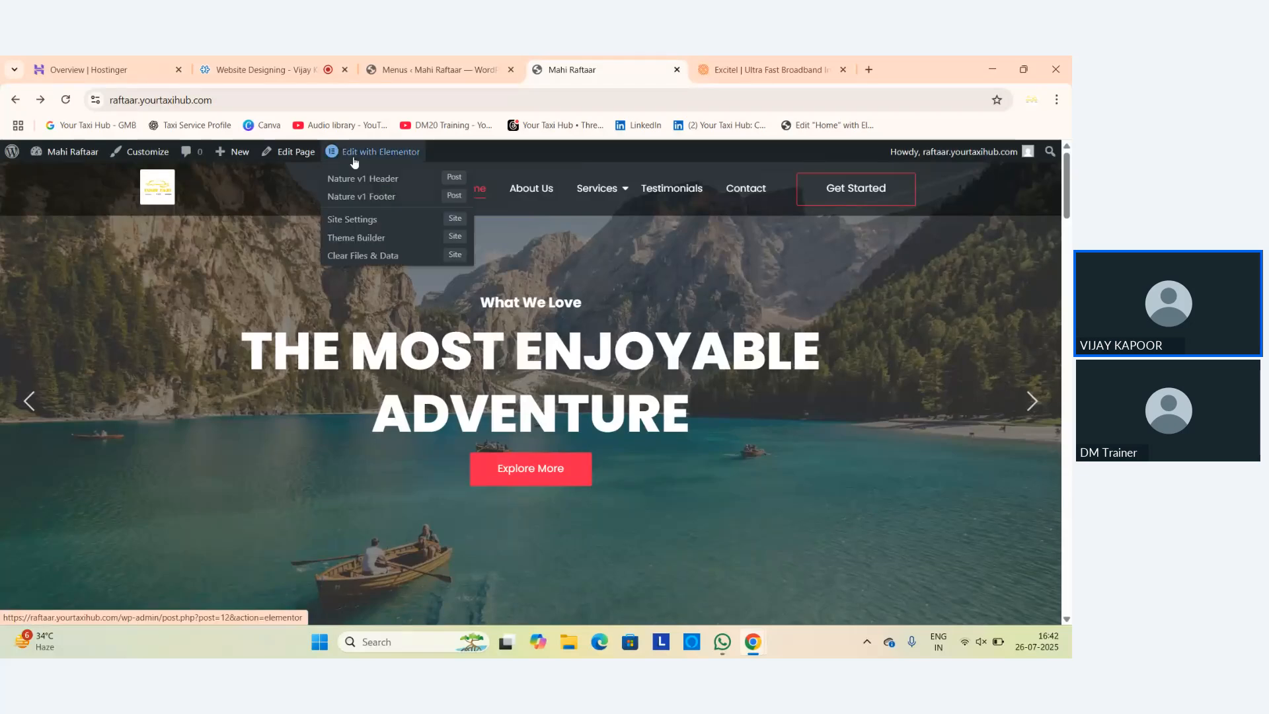
# Open the Home page in Elementor and expand the hero slider's 'What We Love' slide item.
pyautogui.click(360, 154)
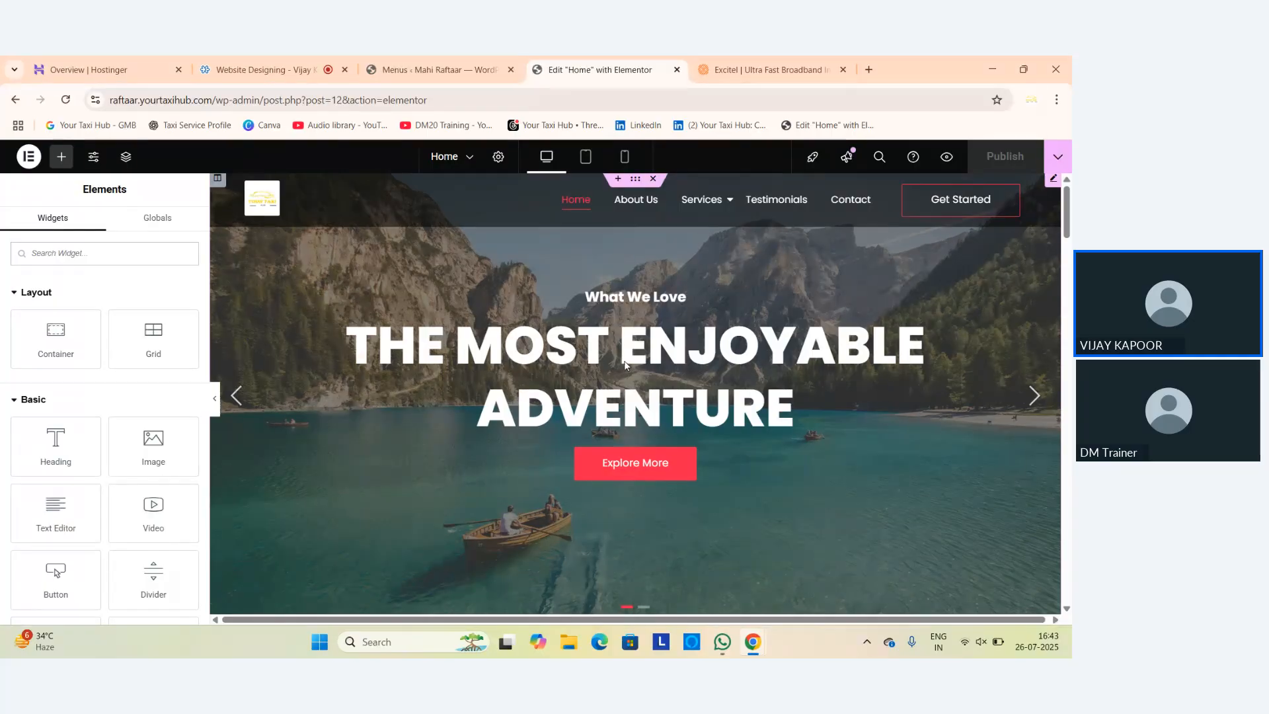
pyautogui.click(669, 370)
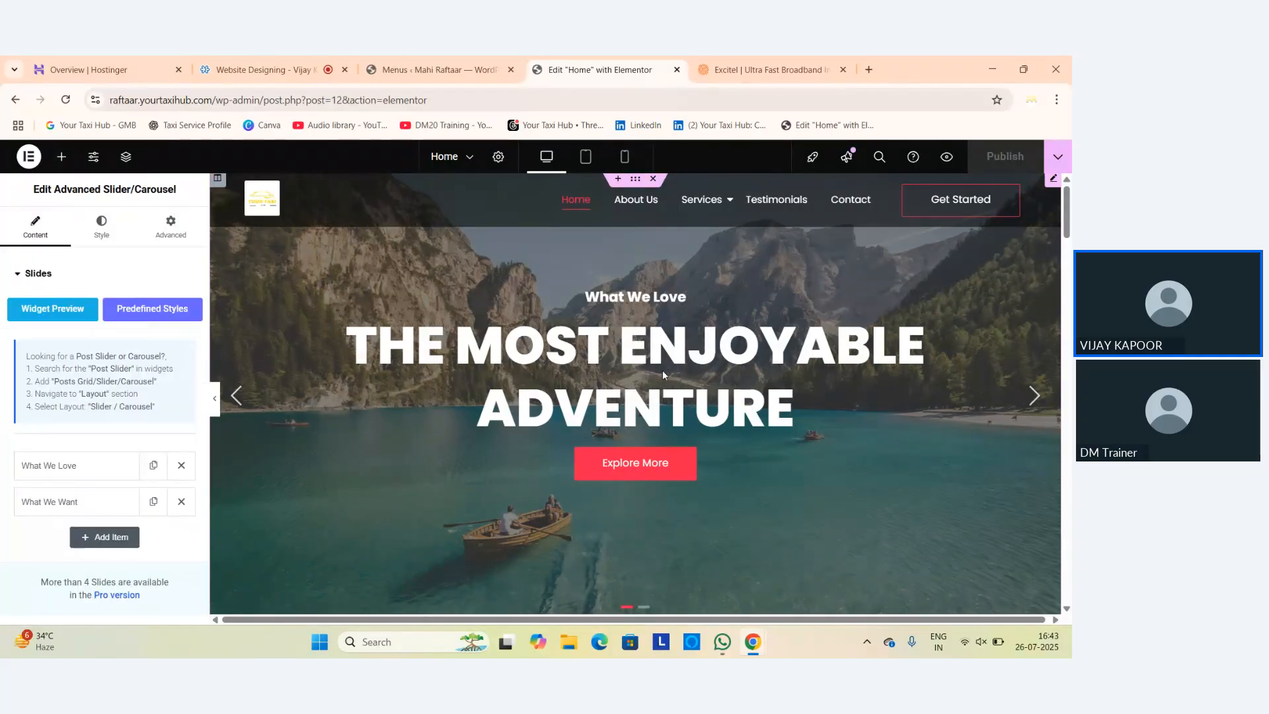
pyautogui.click(100, 477)
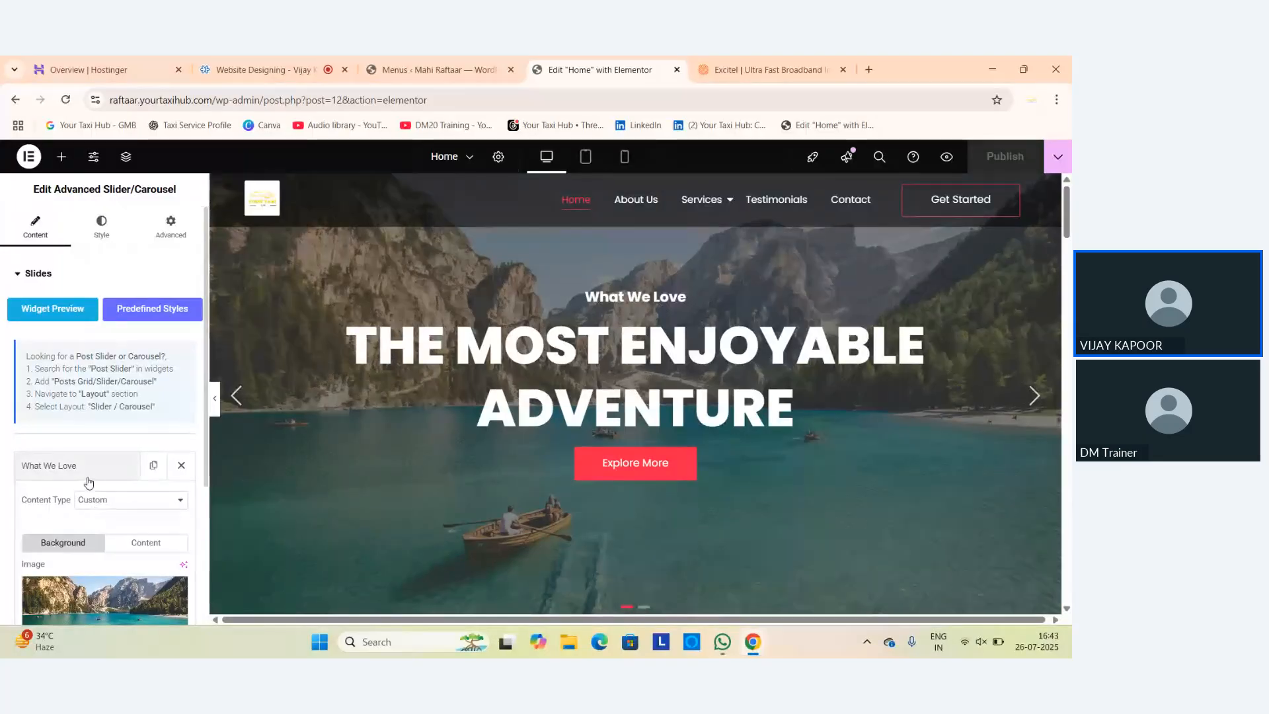
pyautogui.scroll(-2, 93, 483)
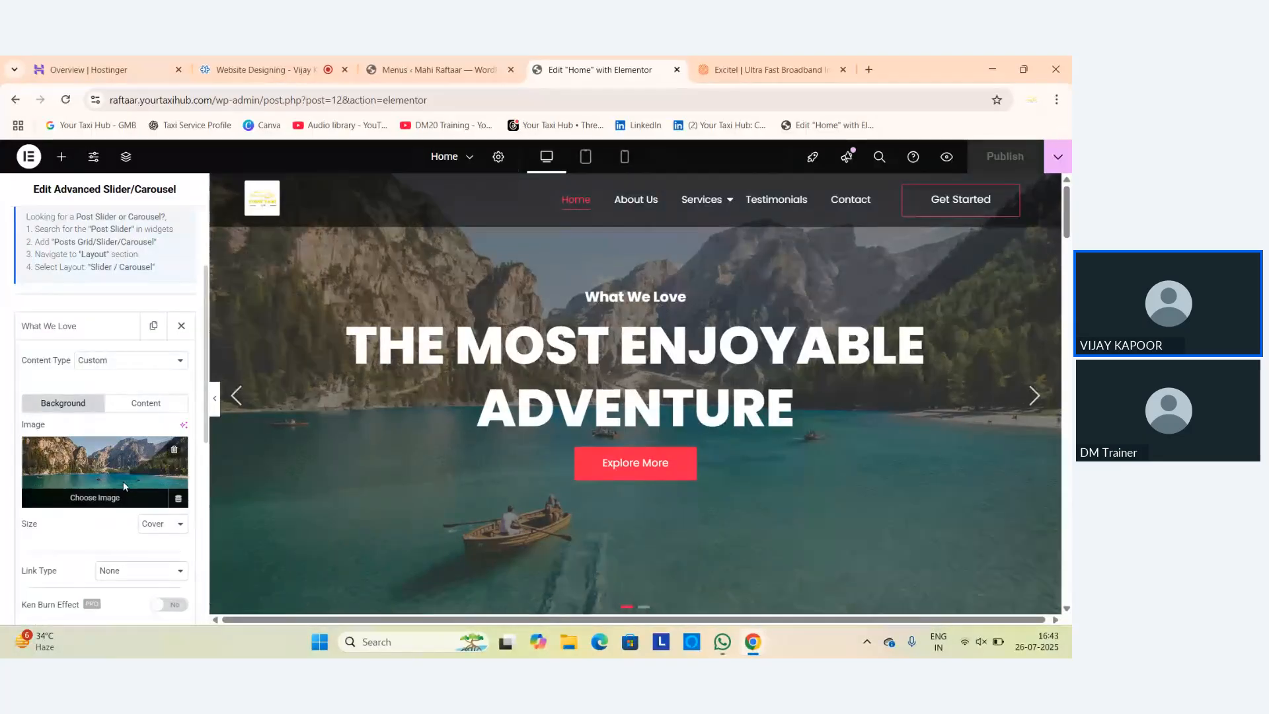
pyautogui.scroll(-2, 125, 490)
pyautogui.scroll(-1, 142, 511)
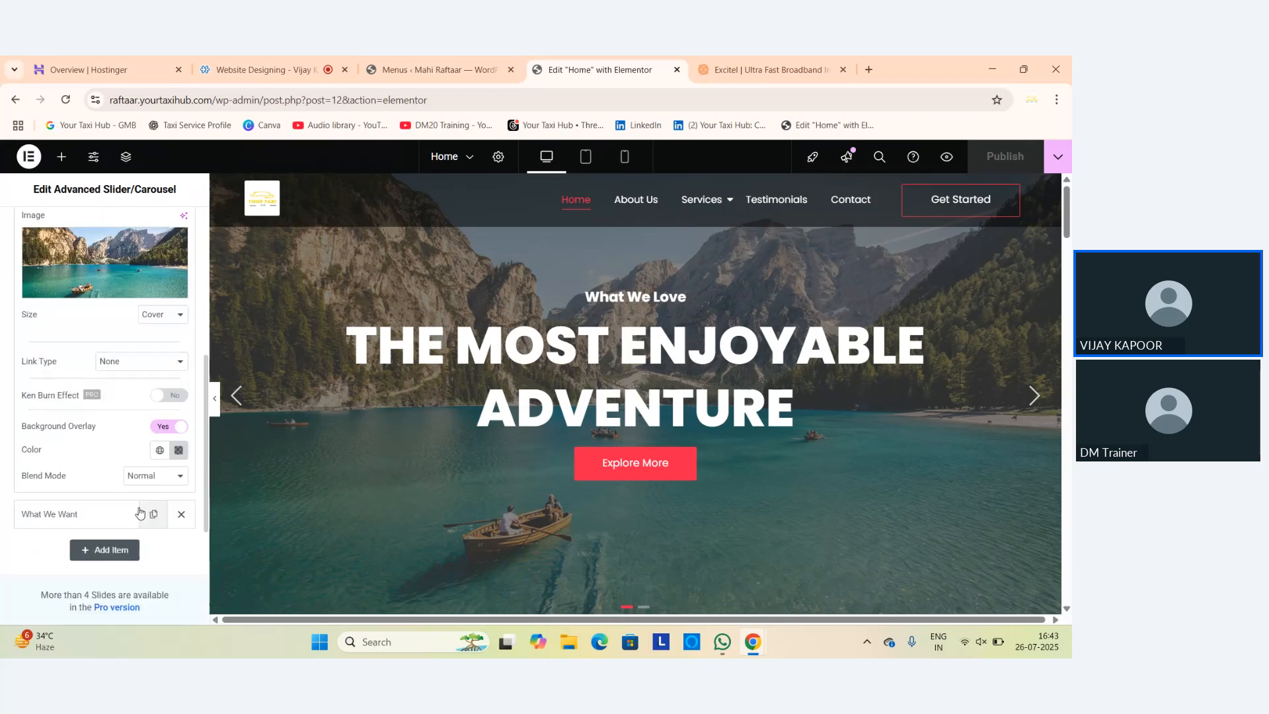
pyautogui.scroll(2, 98, 447)
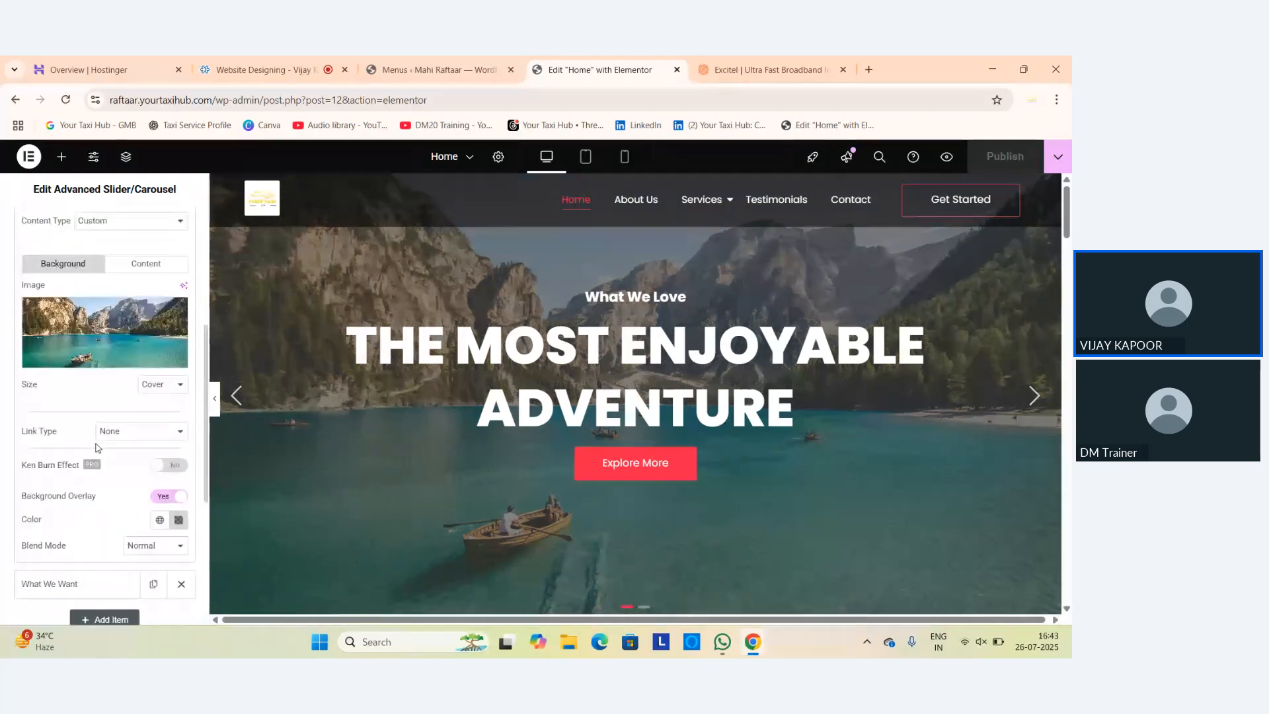
pyautogui.scroll(1, 130, 339)
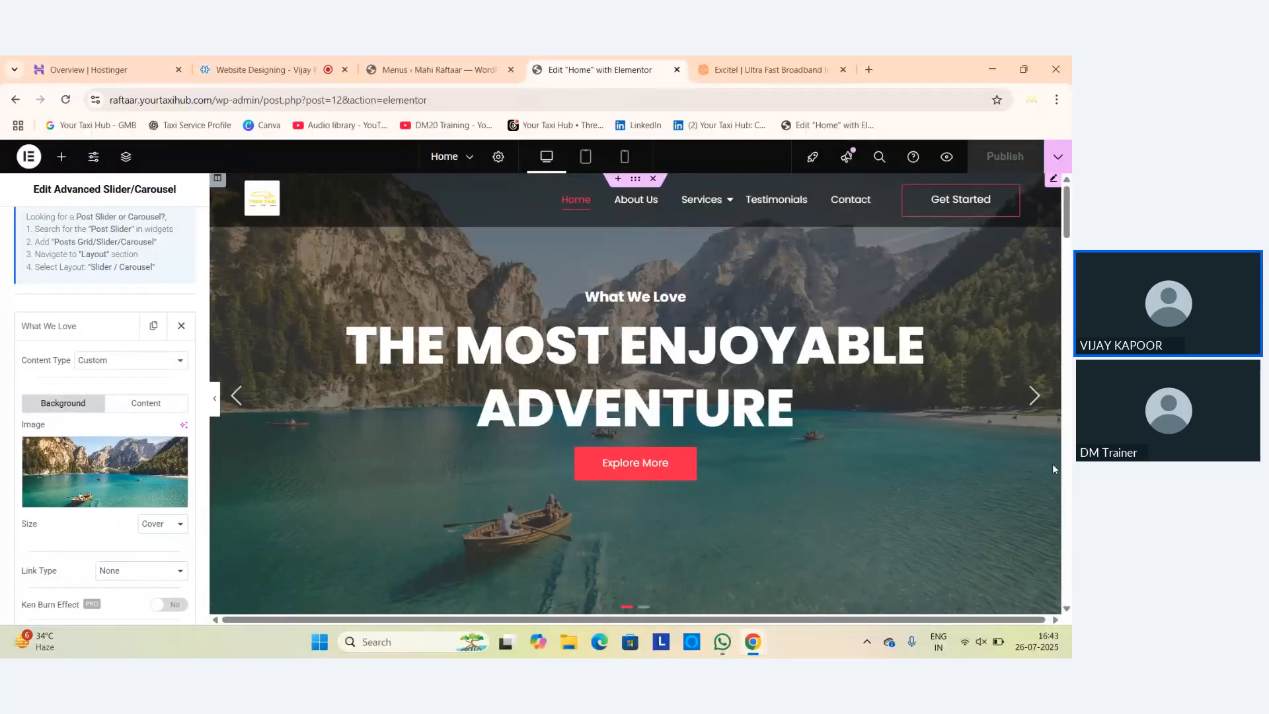
# Preview the second slide, return to the first, and show its title and subtitle settings.
pyautogui.click(1027, 396)
pyautogui.click(1027, 396)
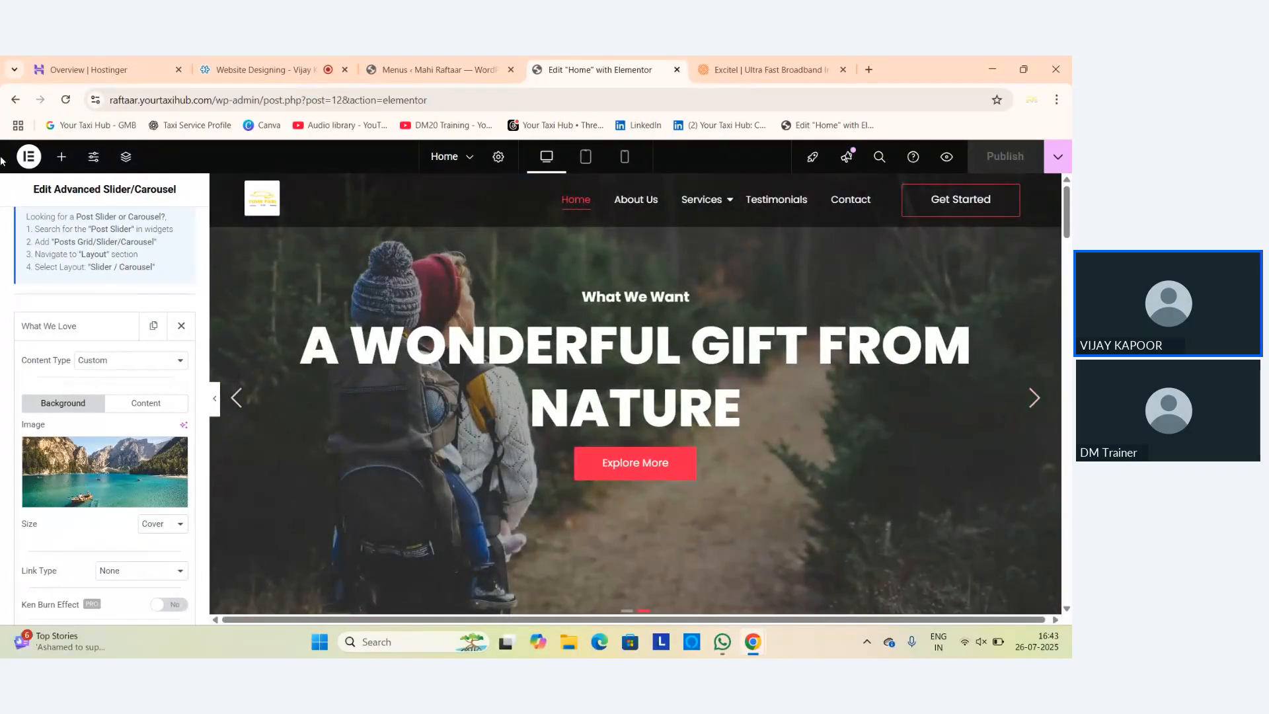
pyautogui.click(234, 398)
pyautogui.scroll(3, 99, 370)
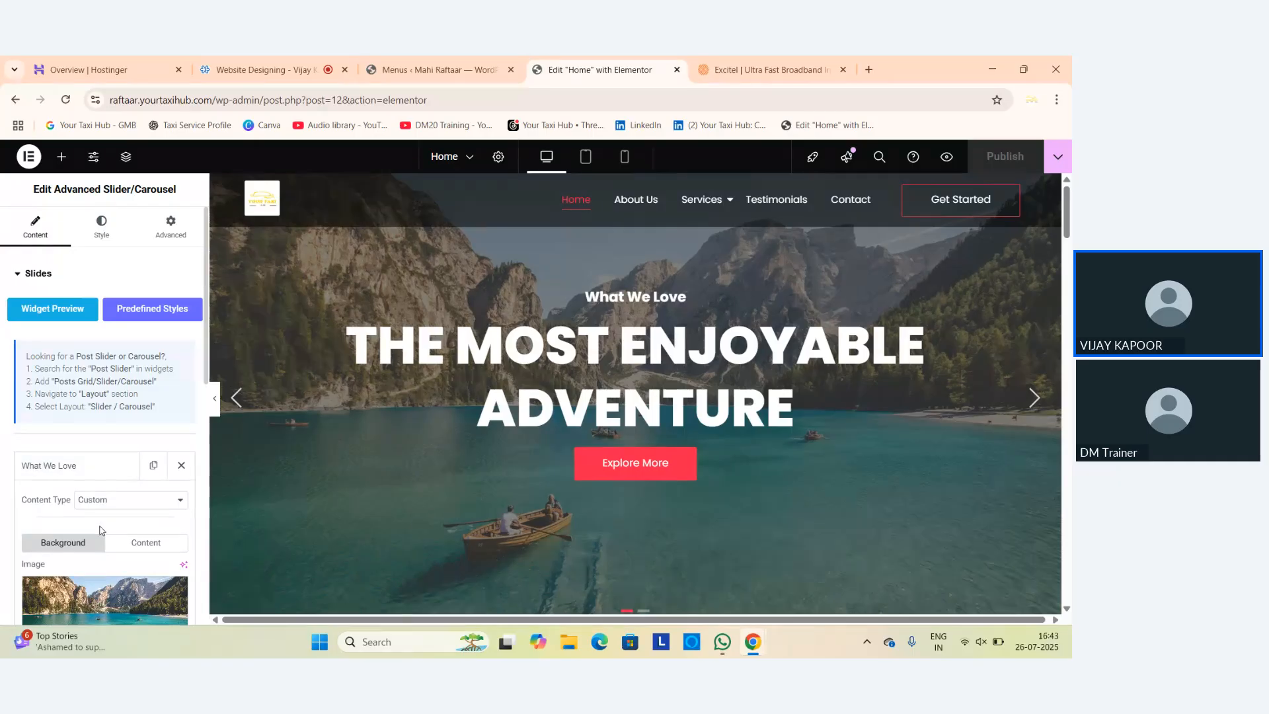
pyautogui.scroll(-1, 102, 529)
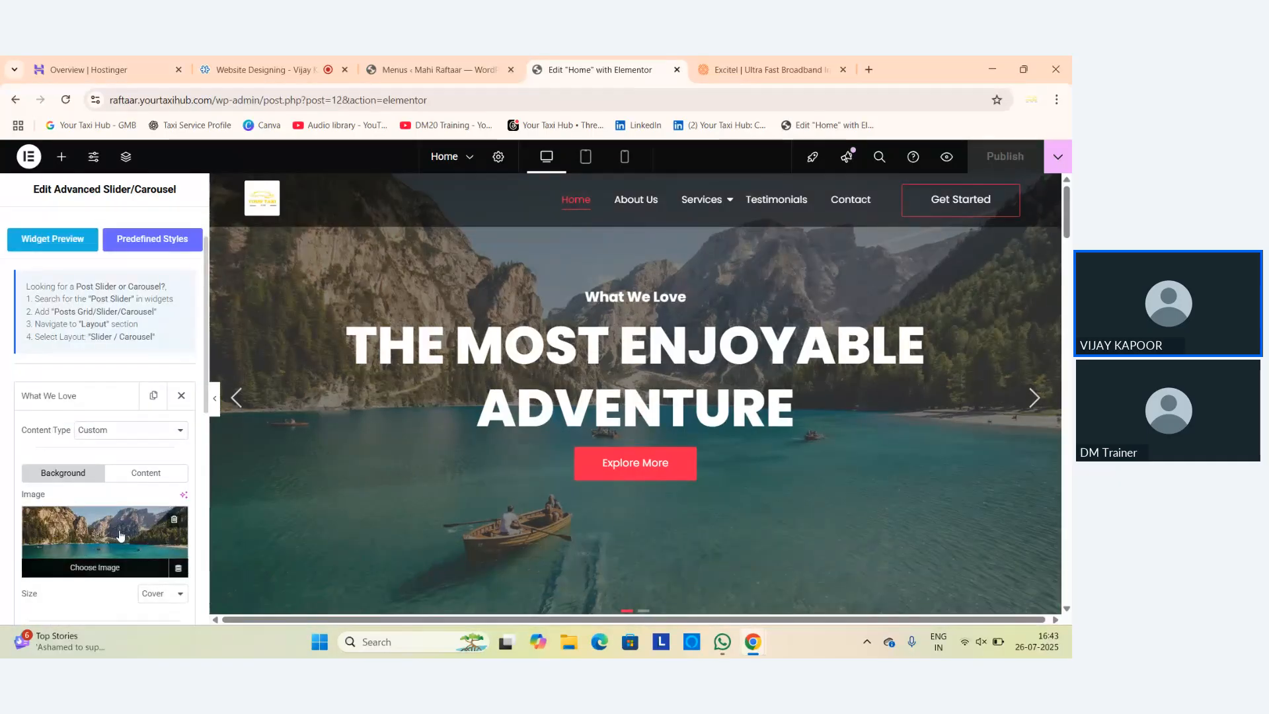
pyautogui.click(175, 476)
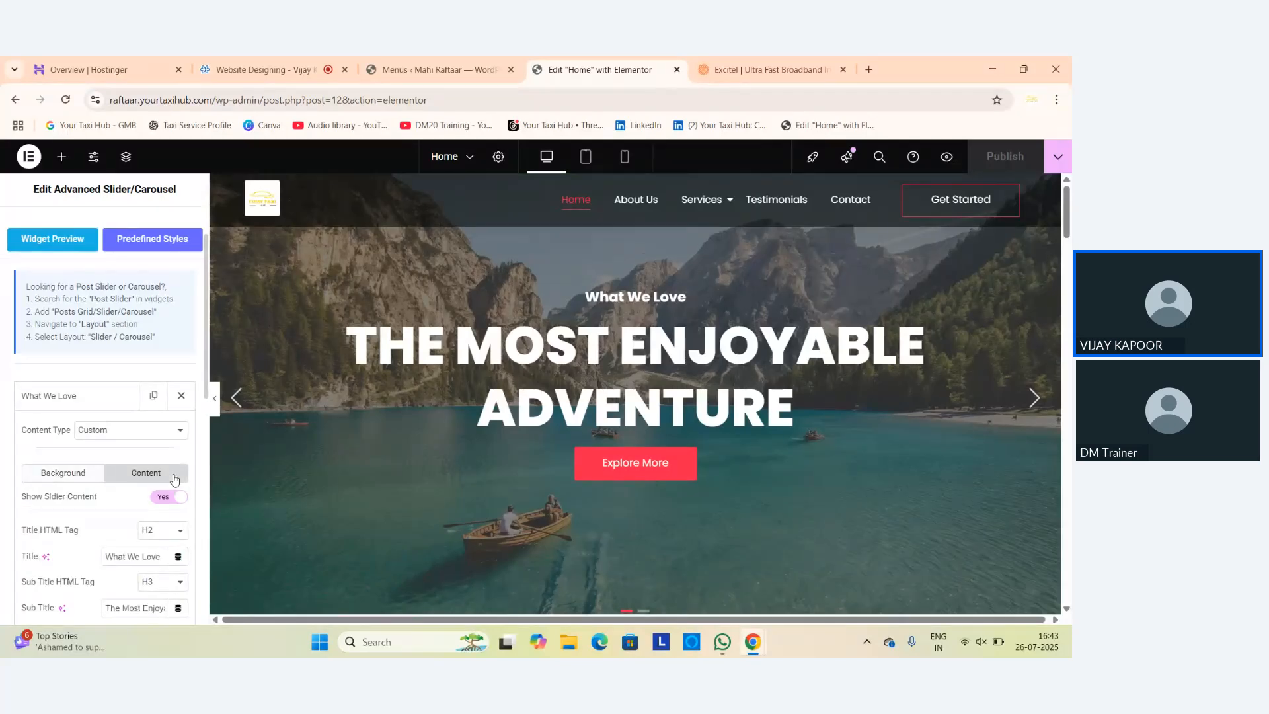
pyautogui.scroll(-1, 142, 490)
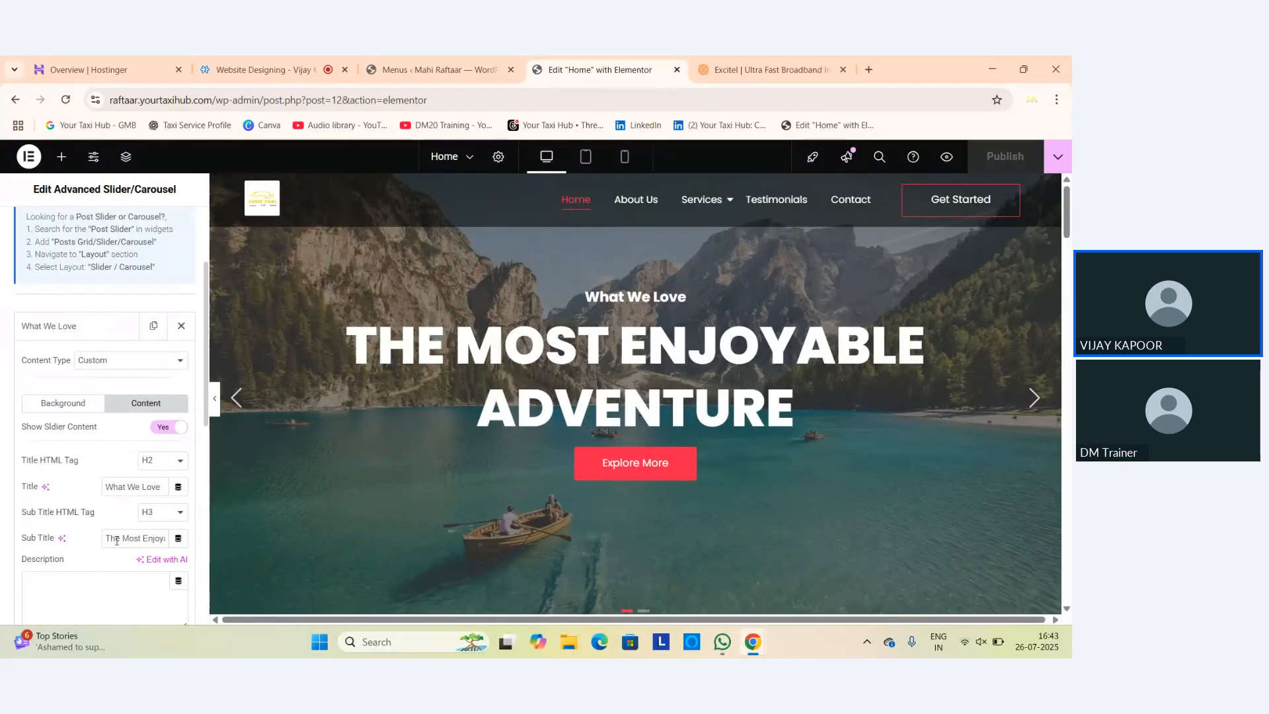
# Replace 'Adventure' with 'Internet Service' in the first slide's subtitle.
pyautogui.moveTo(105, 538); pyautogui.dragTo(206, 557)
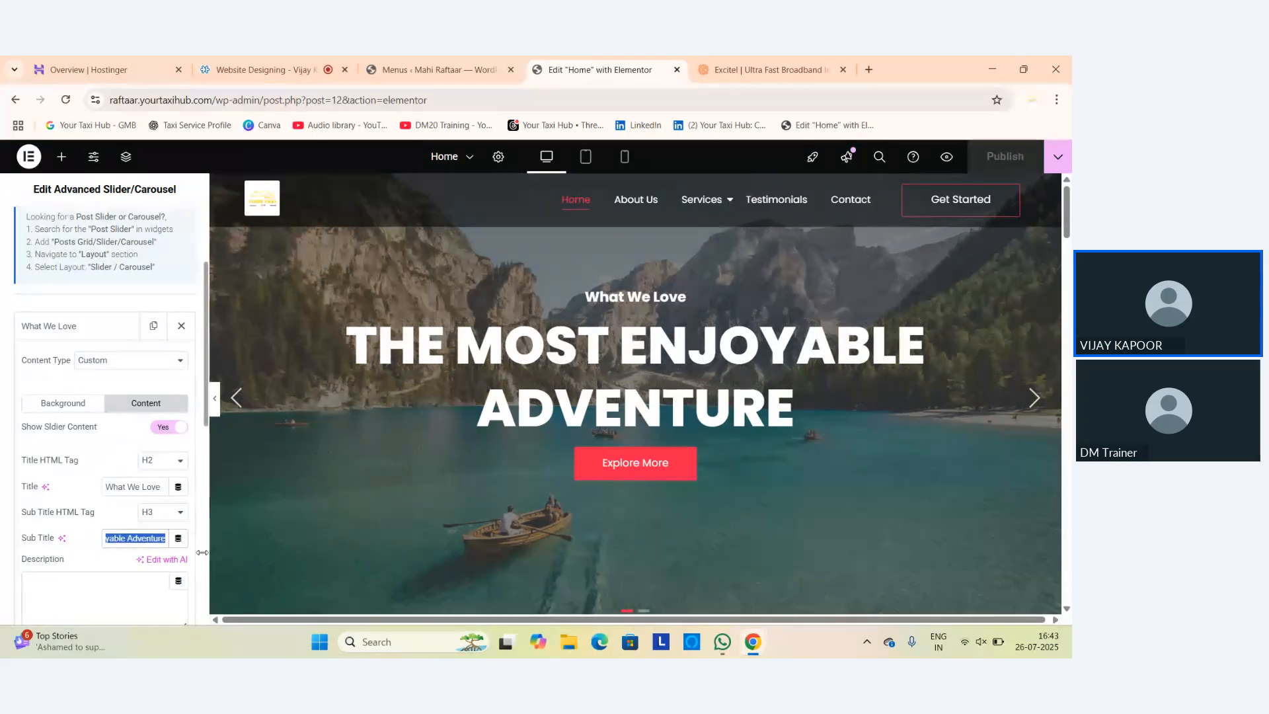
pyautogui.click(134, 538)
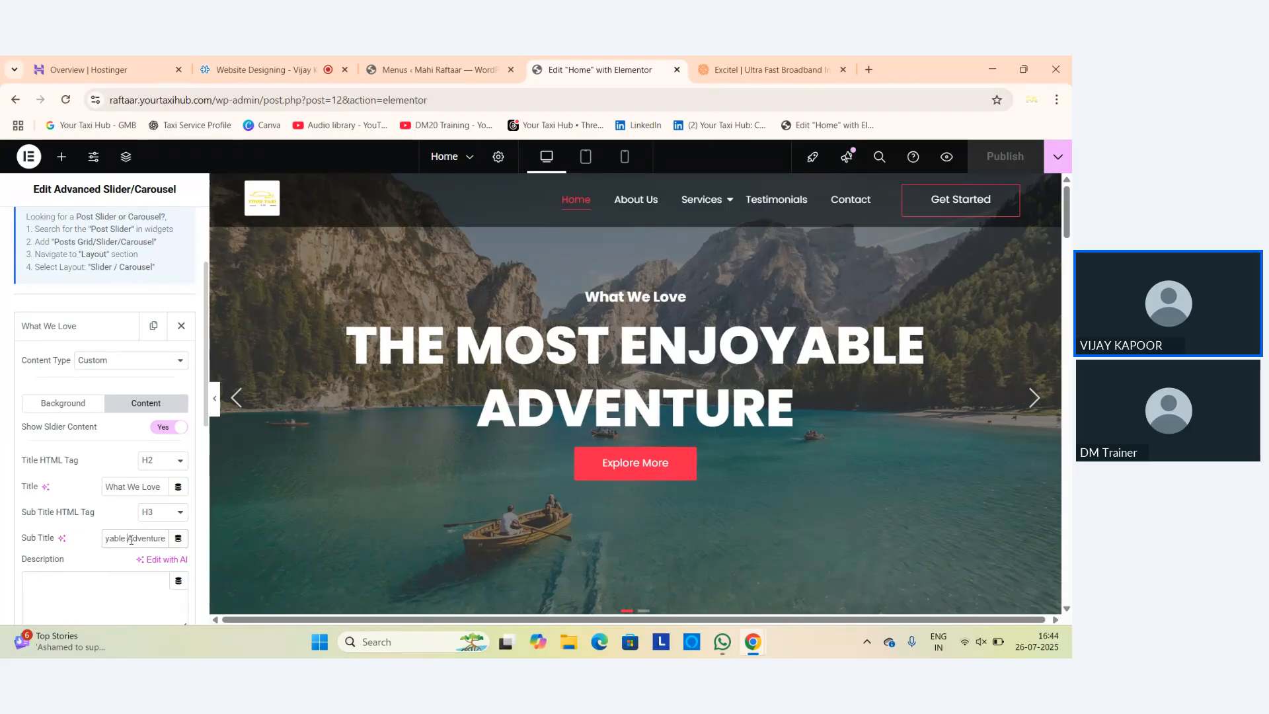
pyautogui.doubleClick(131, 539)
pyautogui.press('BackSpace')
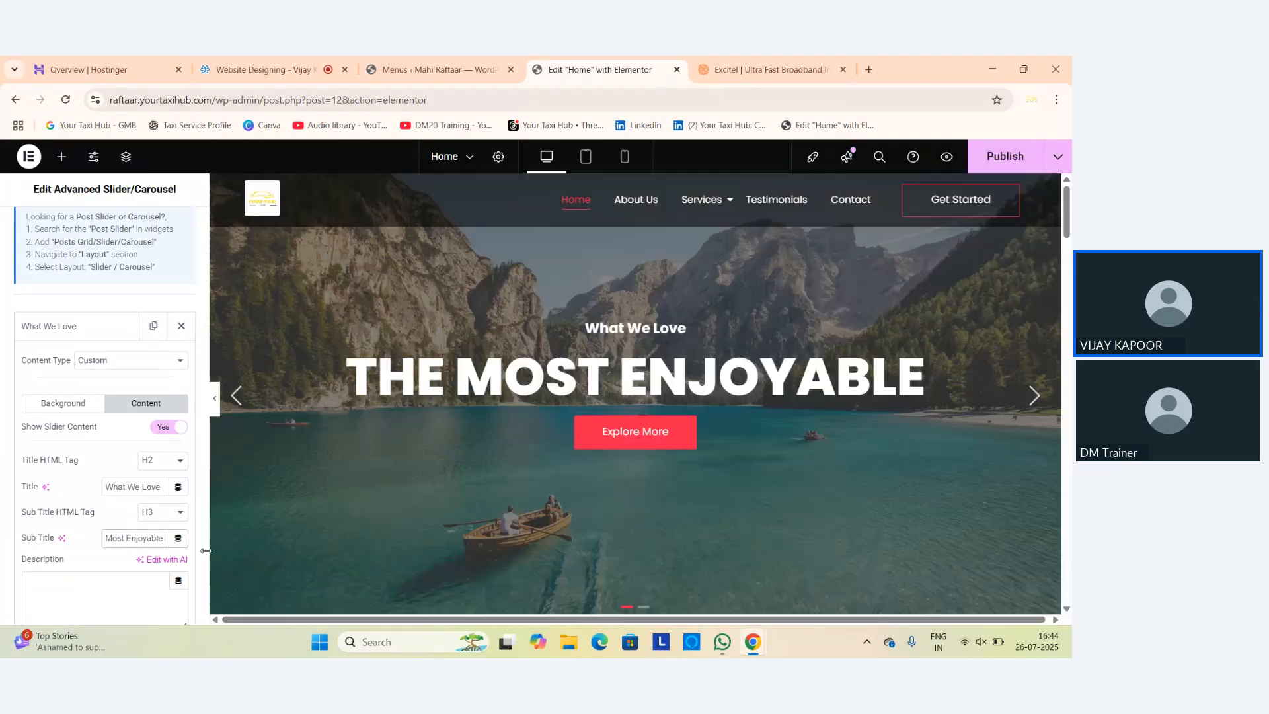
pyautogui.write('Di')
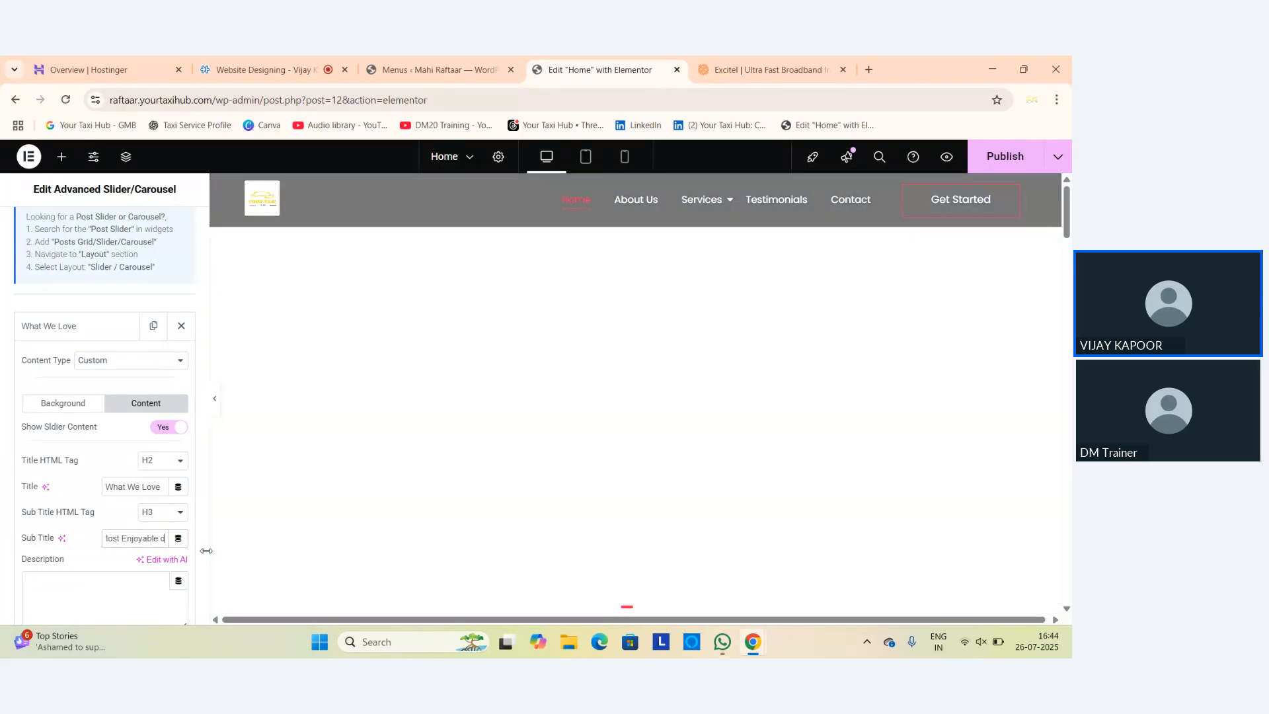
pyautogui.press('BackSpace')
pyautogui.press('BackSpace')
pyautogui.write('In')
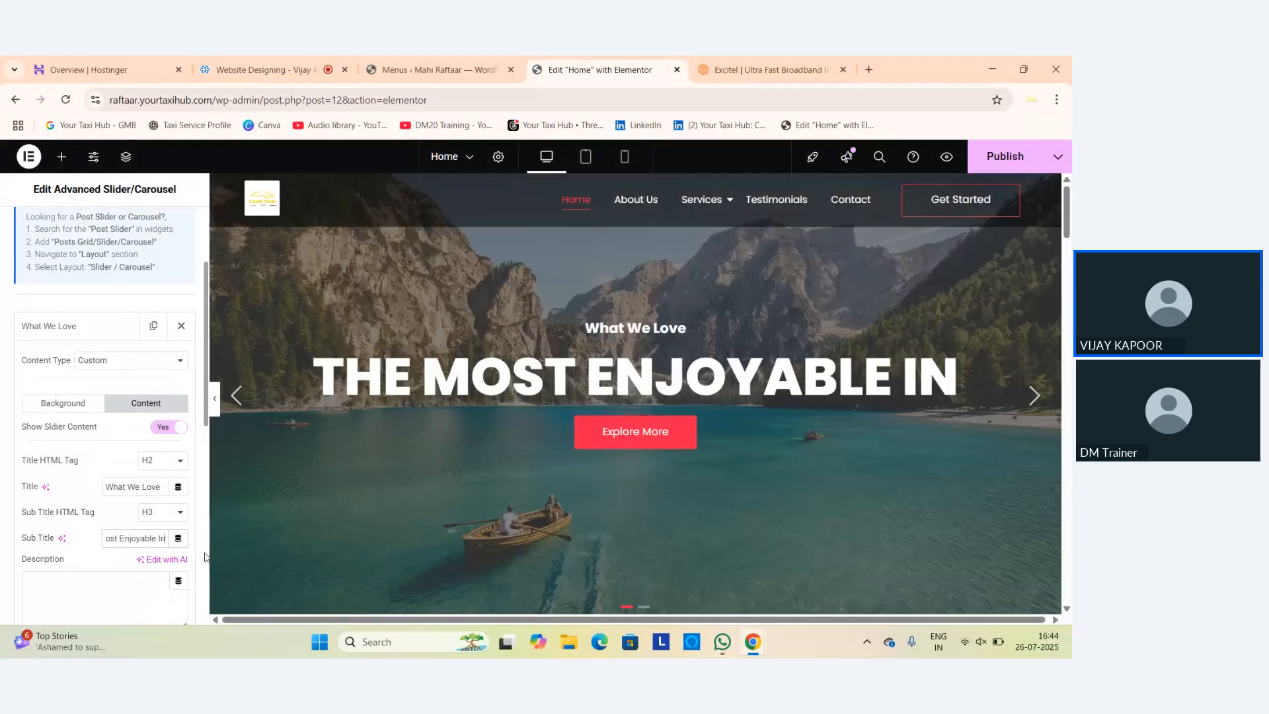
pyautogui.write('ternet S')
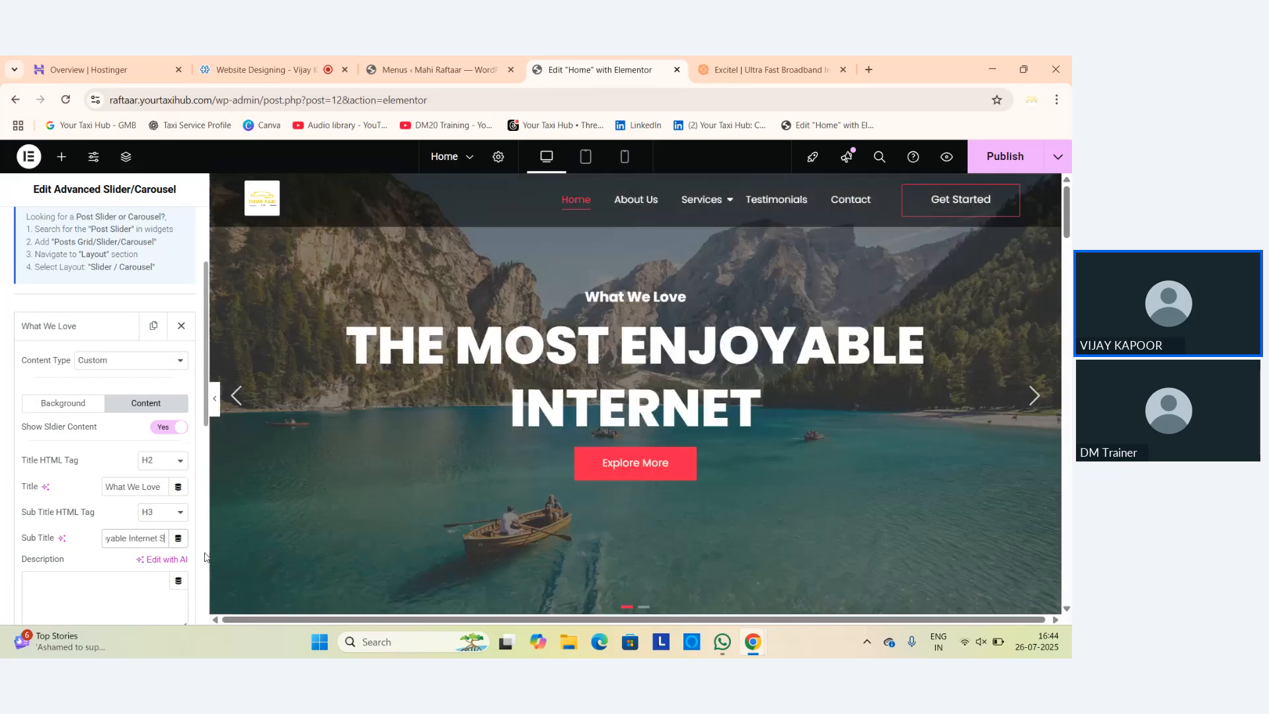
pyautogui.write('erv')
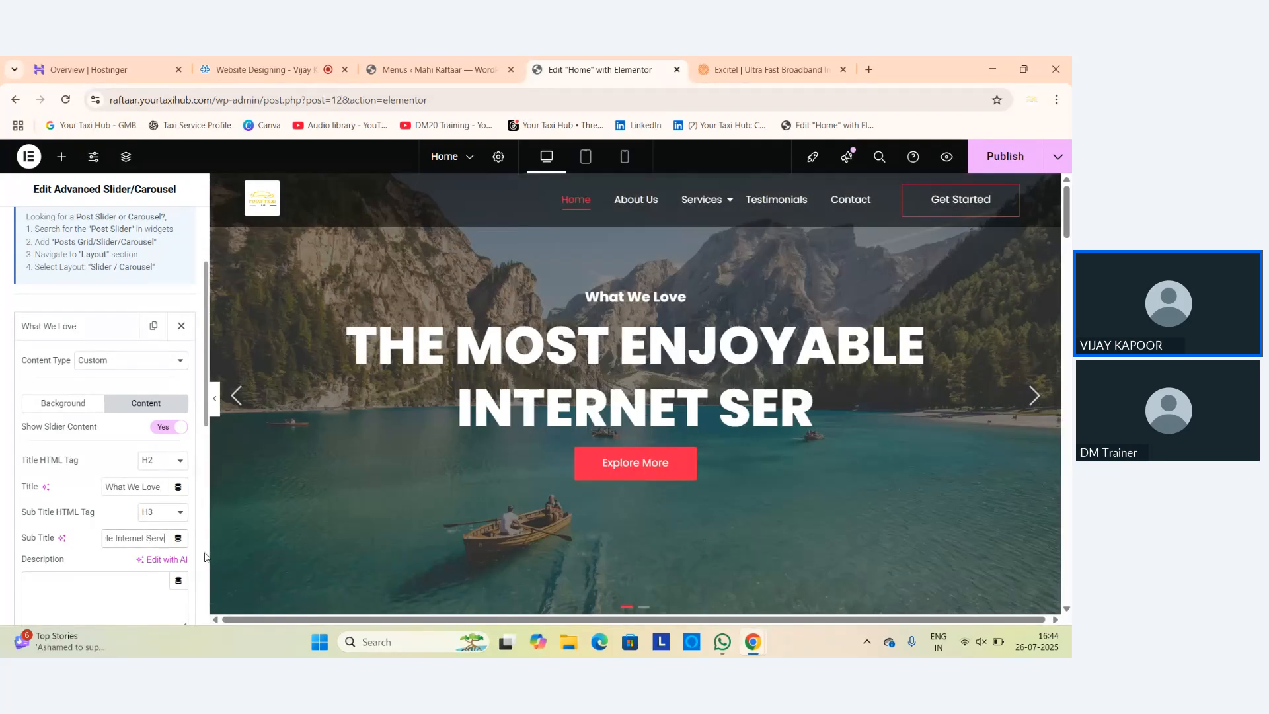
pyautogui.write('ice')
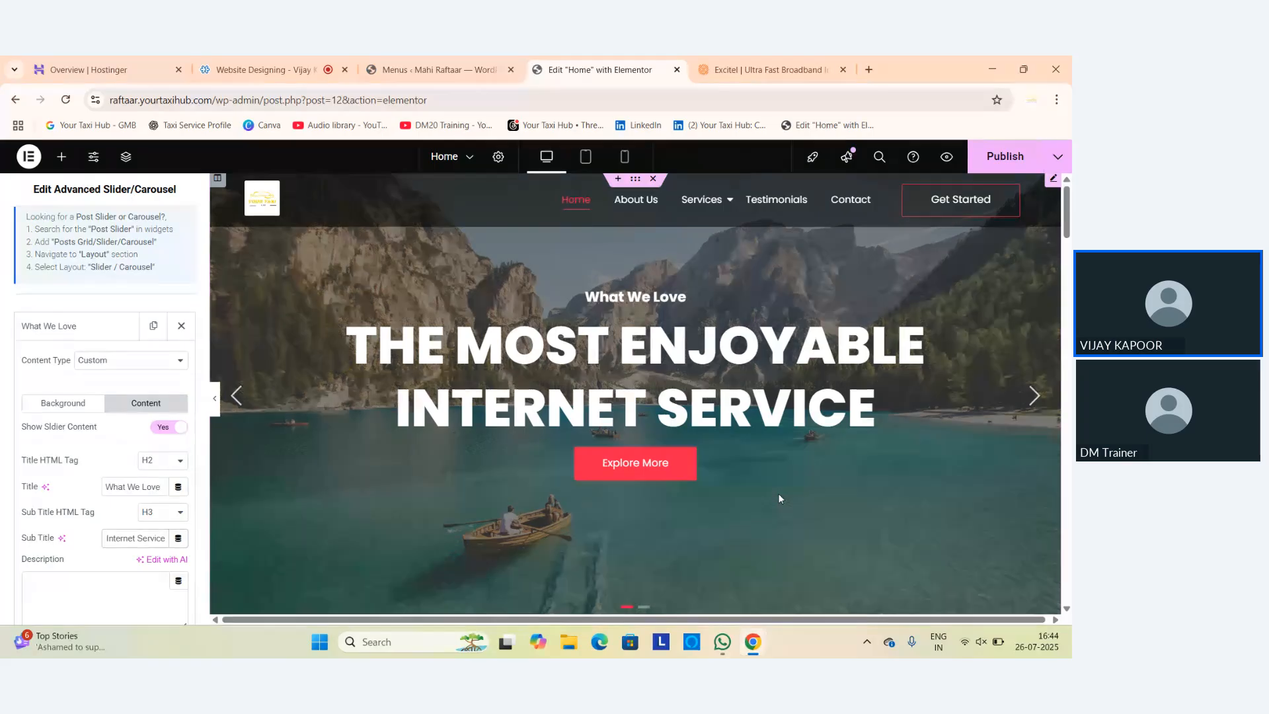
pyautogui.click(59, 403)
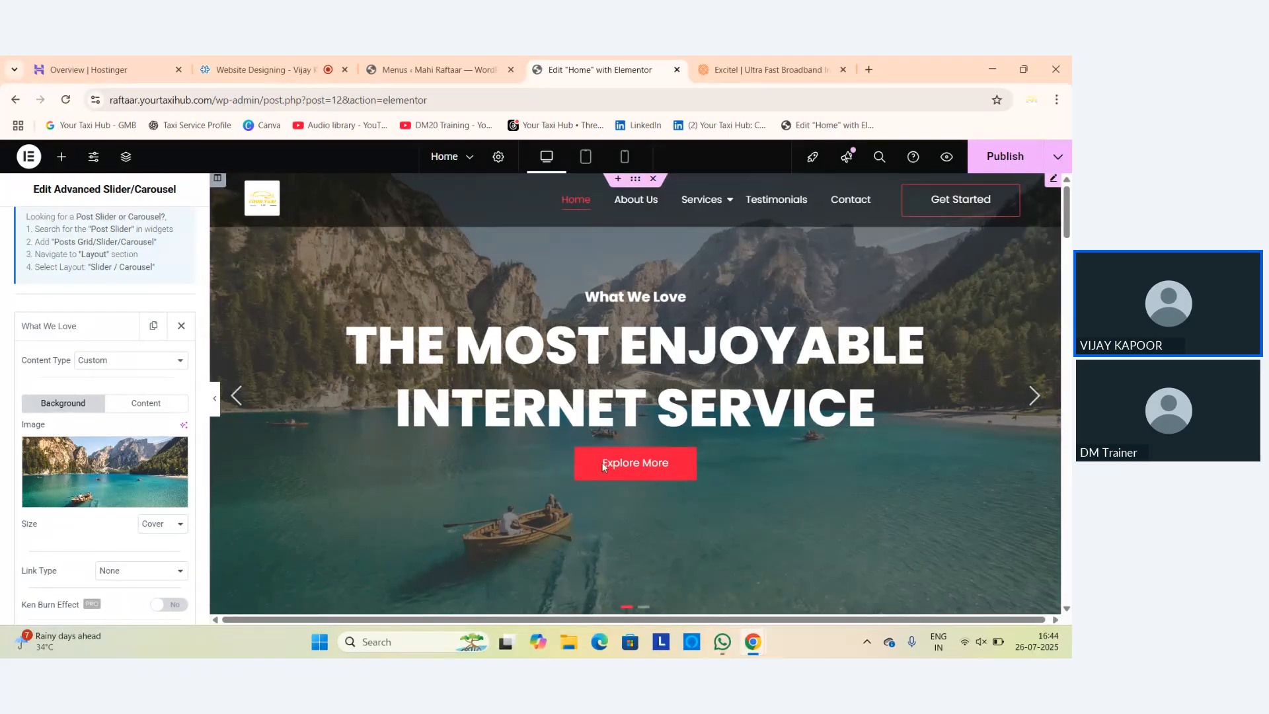
# Advance the slider to the second slide and expand its 'What We Want' item in the panel.
pyautogui.click(1034, 397)
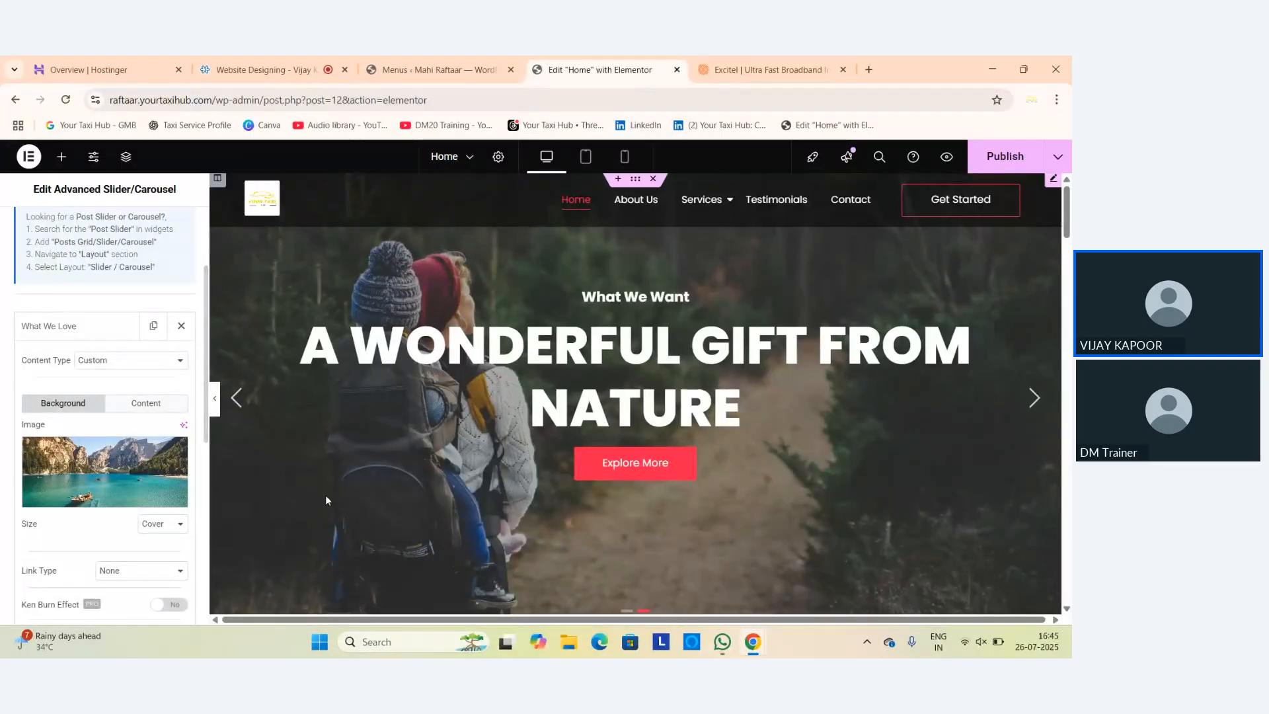
pyautogui.scroll(-3, 99, 502)
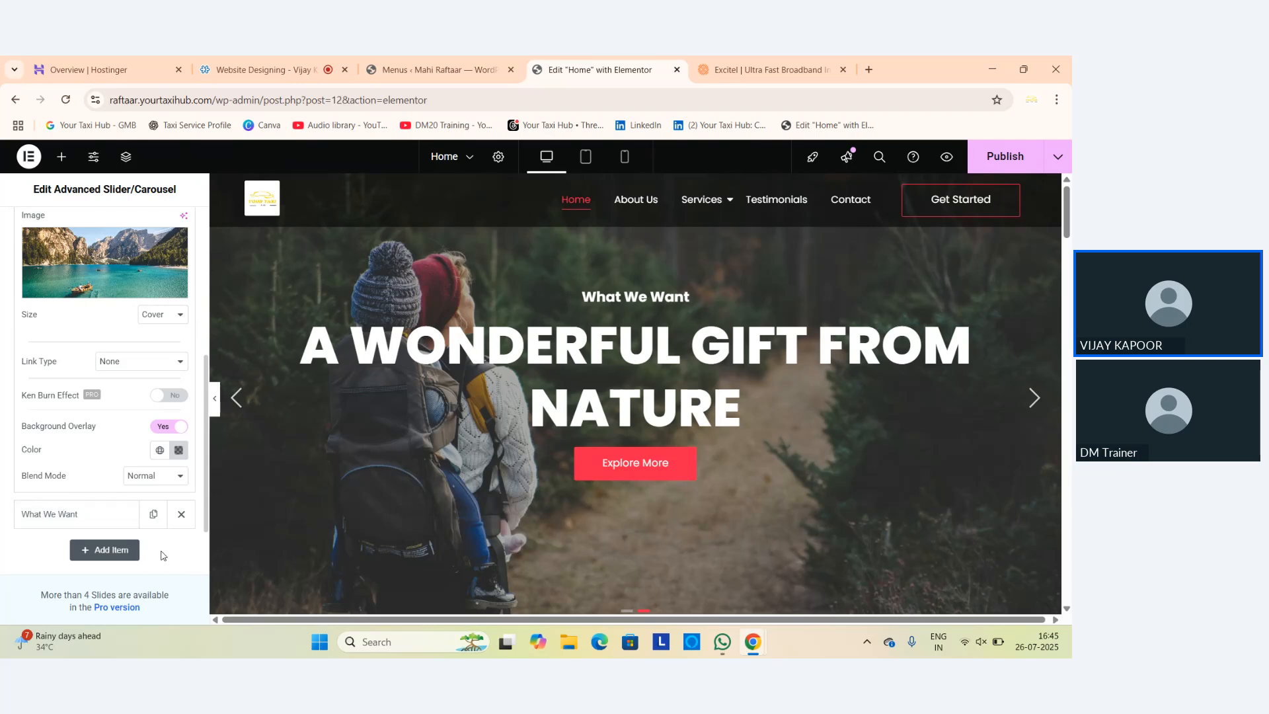
pyautogui.scroll(2, 103, 431)
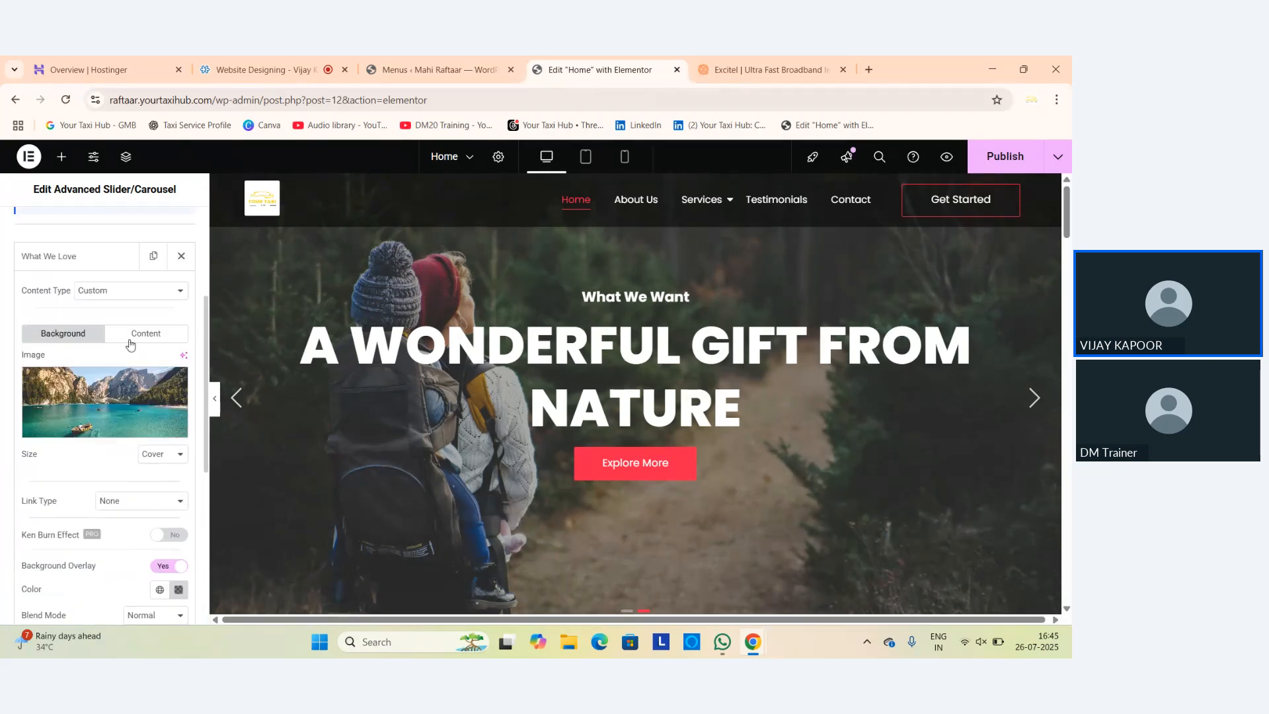
pyautogui.click(105, 258)
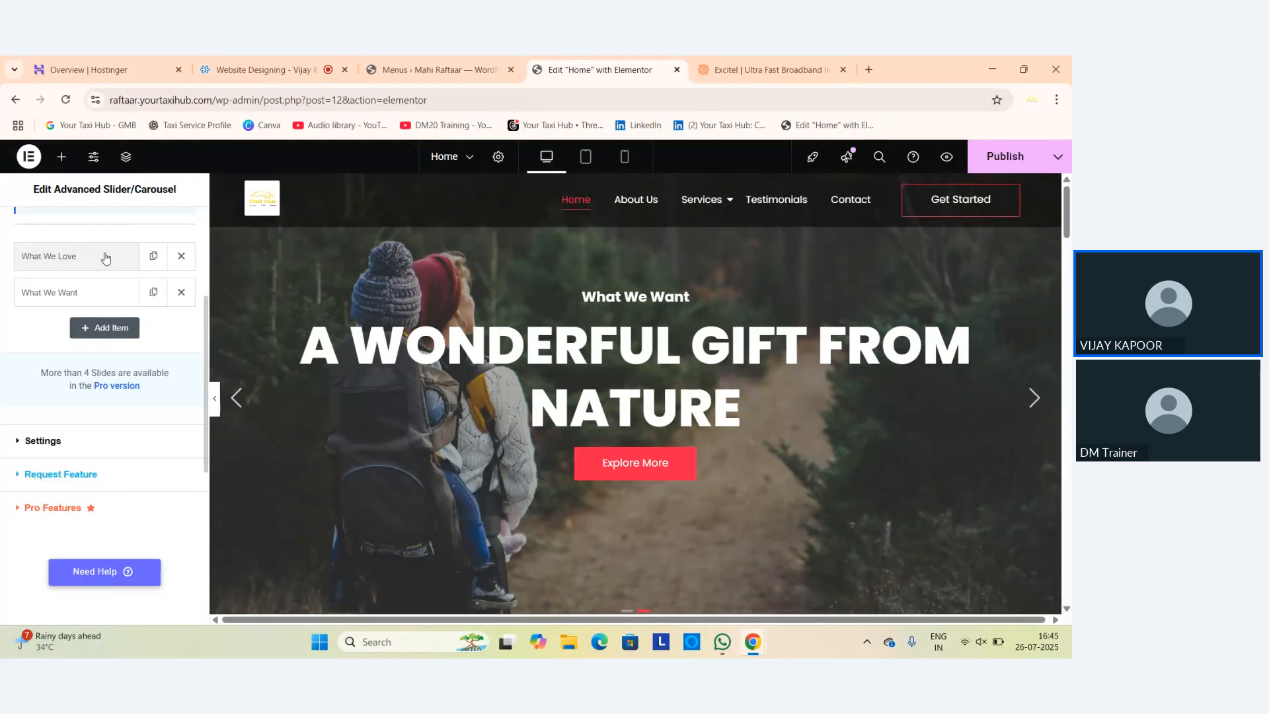
pyautogui.click(64, 298)
pyautogui.click(92, 295)
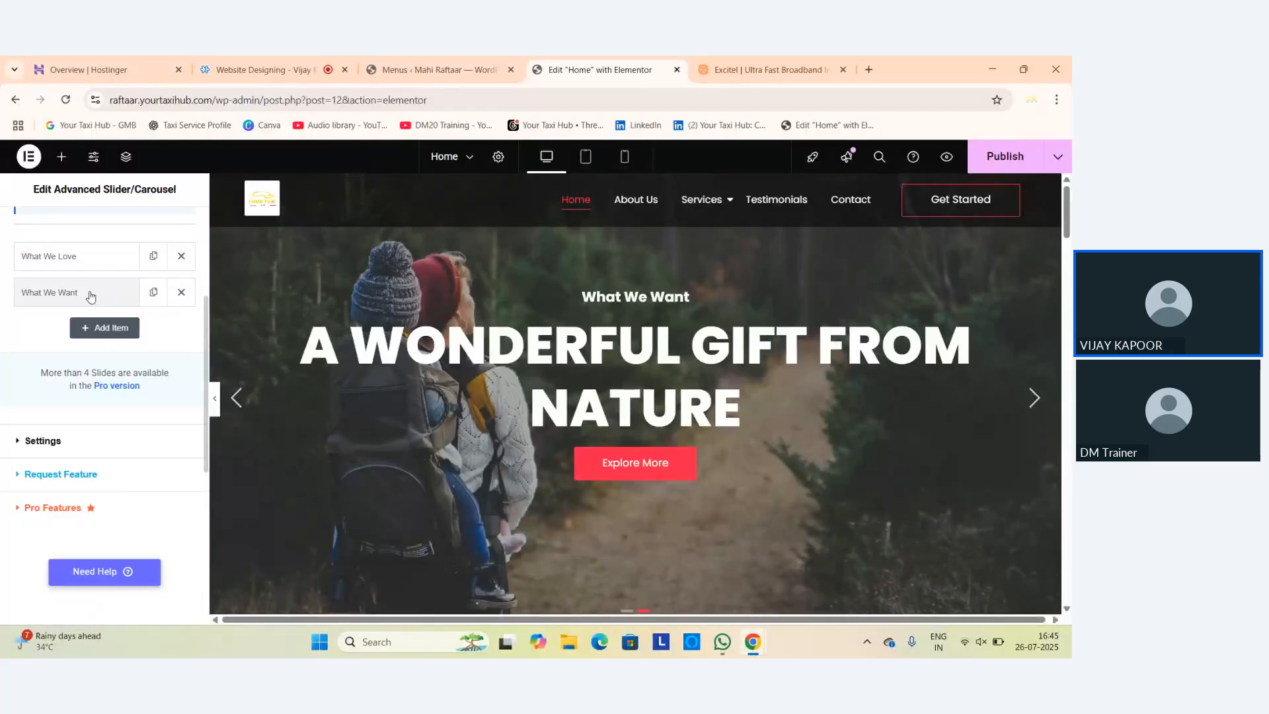
pyautogui.click(95, 296)
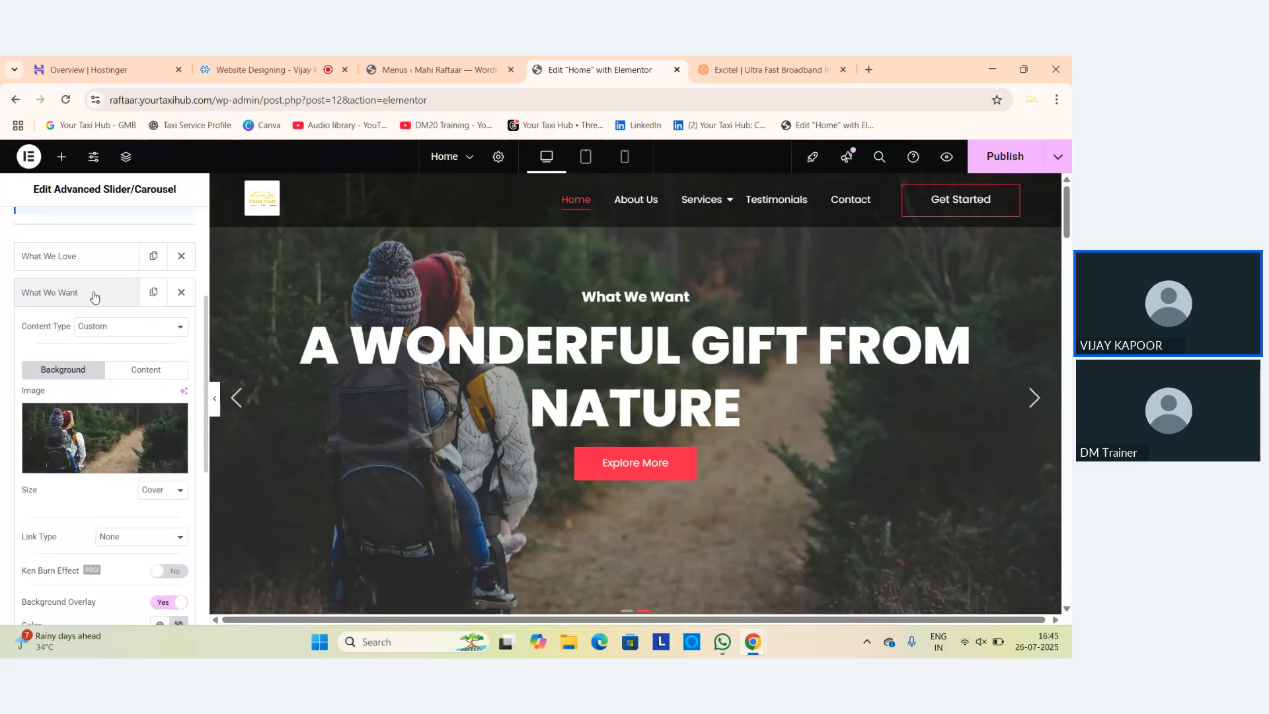
pyautogui.click(94, 295)
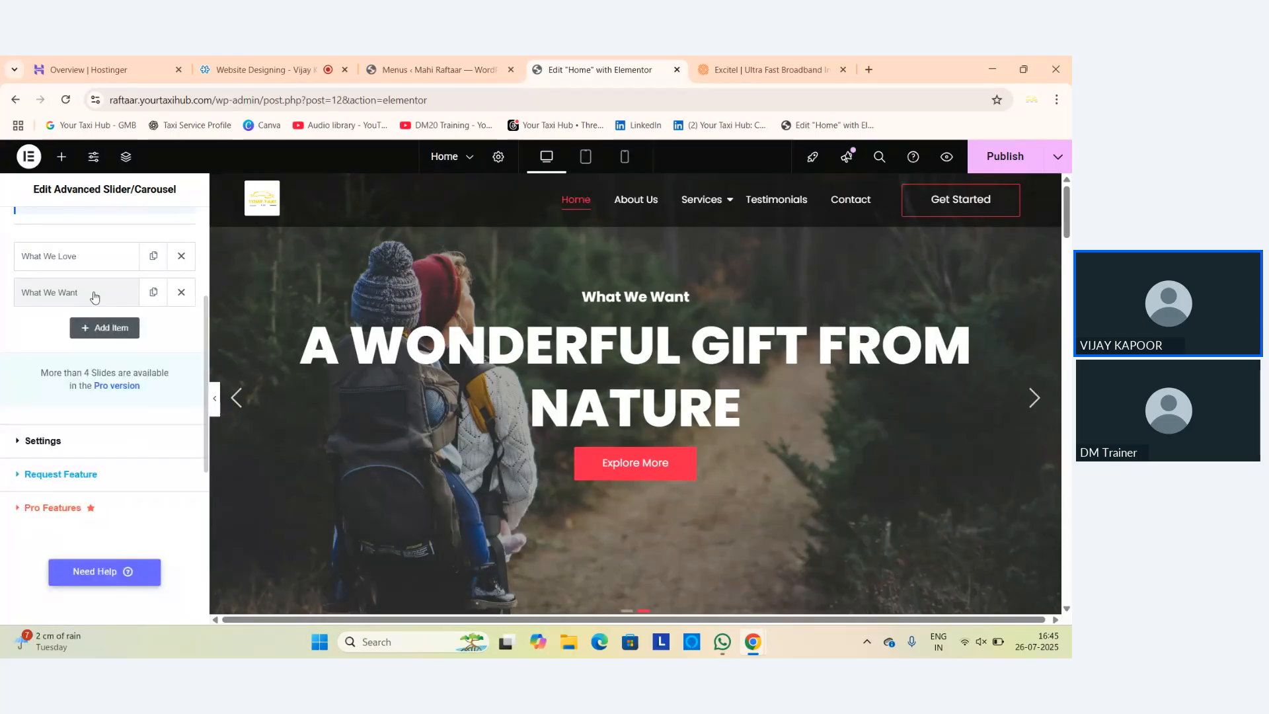
pyautogui.click(94, 296)
pyautogui.moveTo(128, 454)
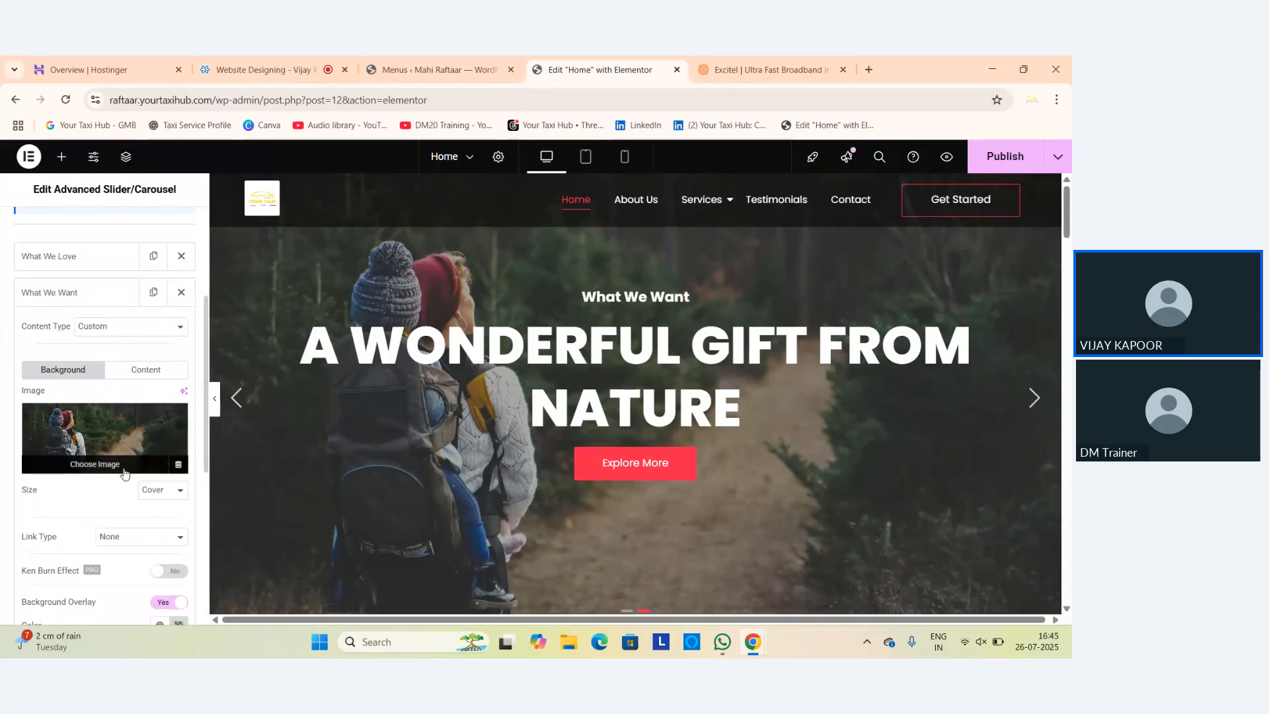
# Retitle the second slide's heading 'An exceptional internet speed', preview it, and publish the page.
pyautogui.click(159, 372)
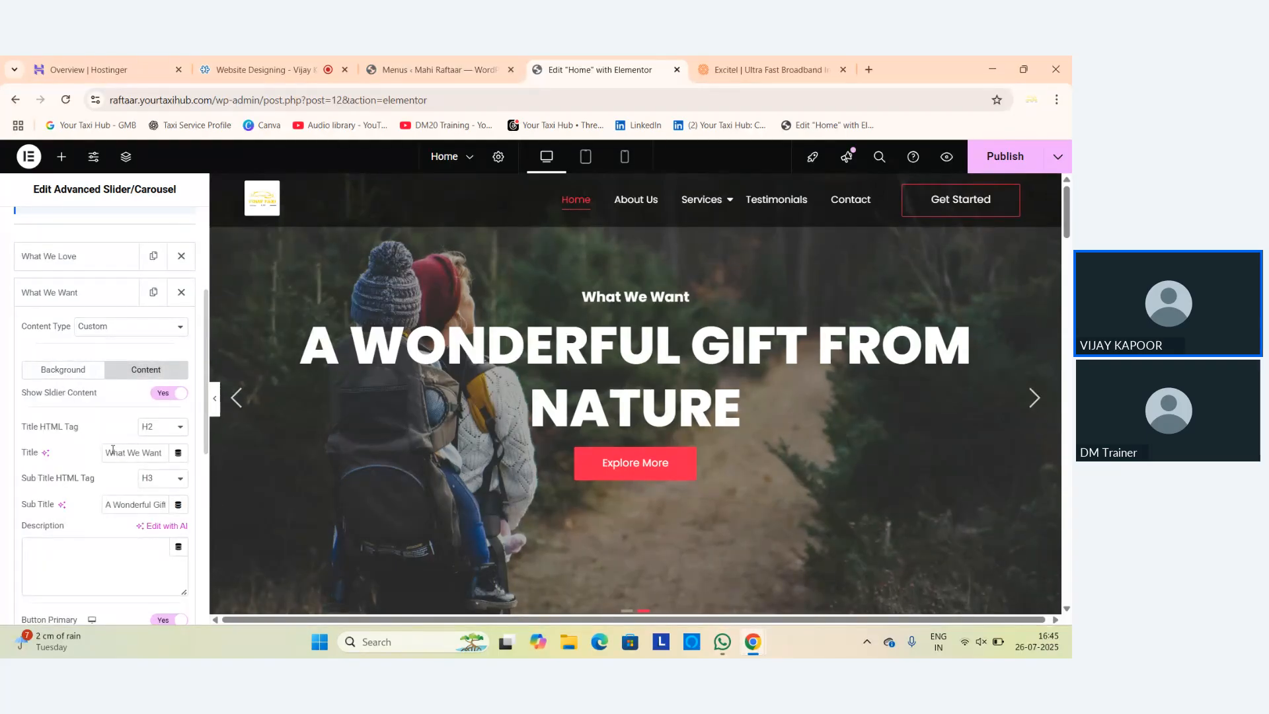
pyautogui.tripleClick(142, 455)
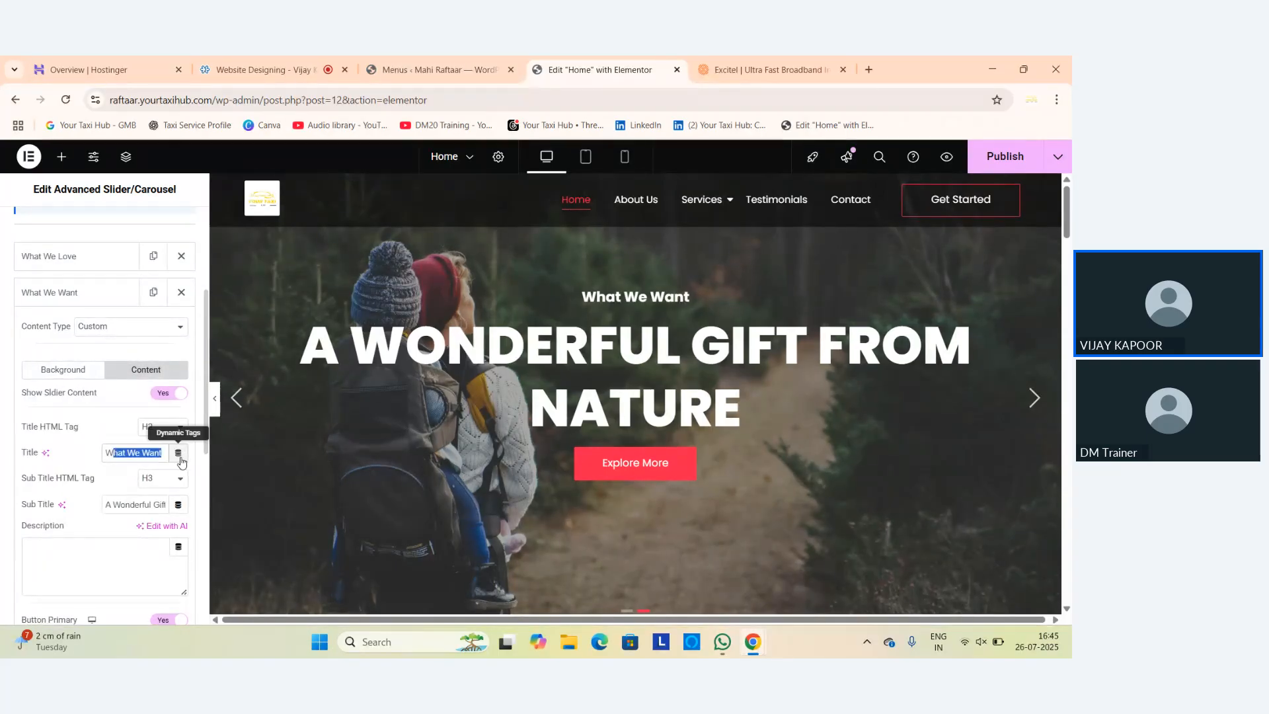
pyautogui.click(108, 504)
pyautogui.tripleClick(108, 504)
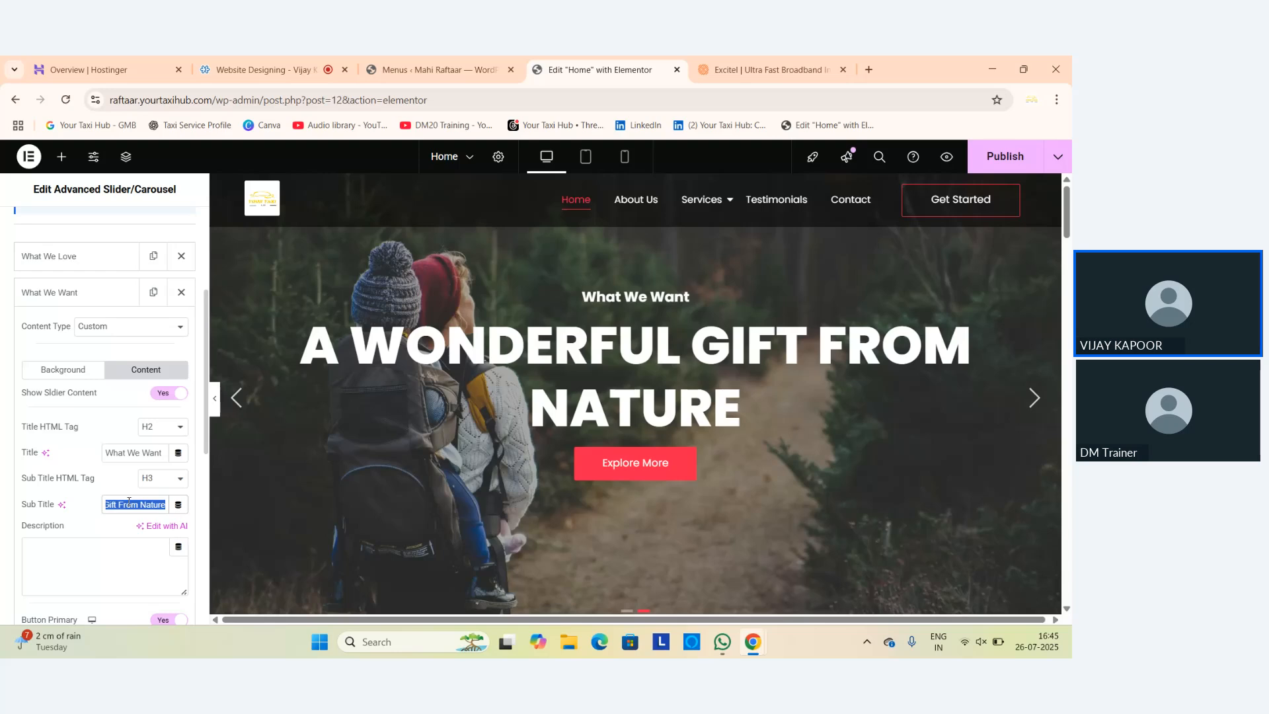
pyautogui.write('An ')
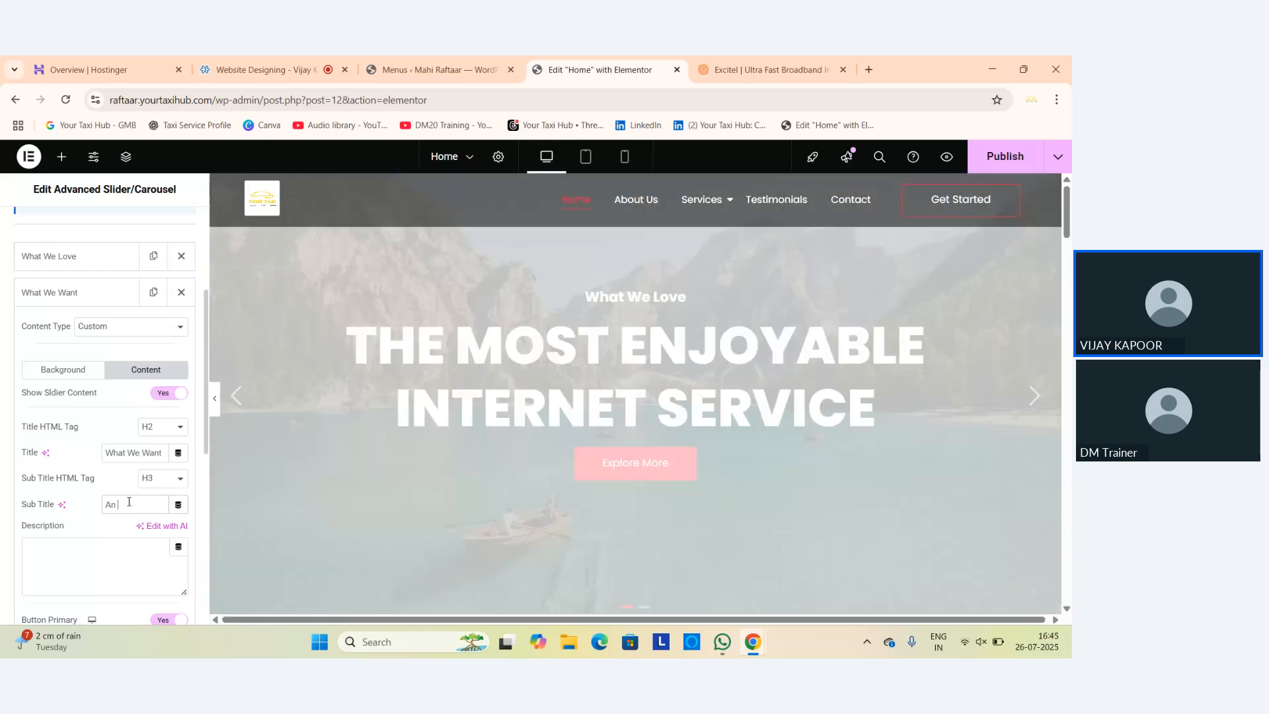
pyautogui.write('exception')
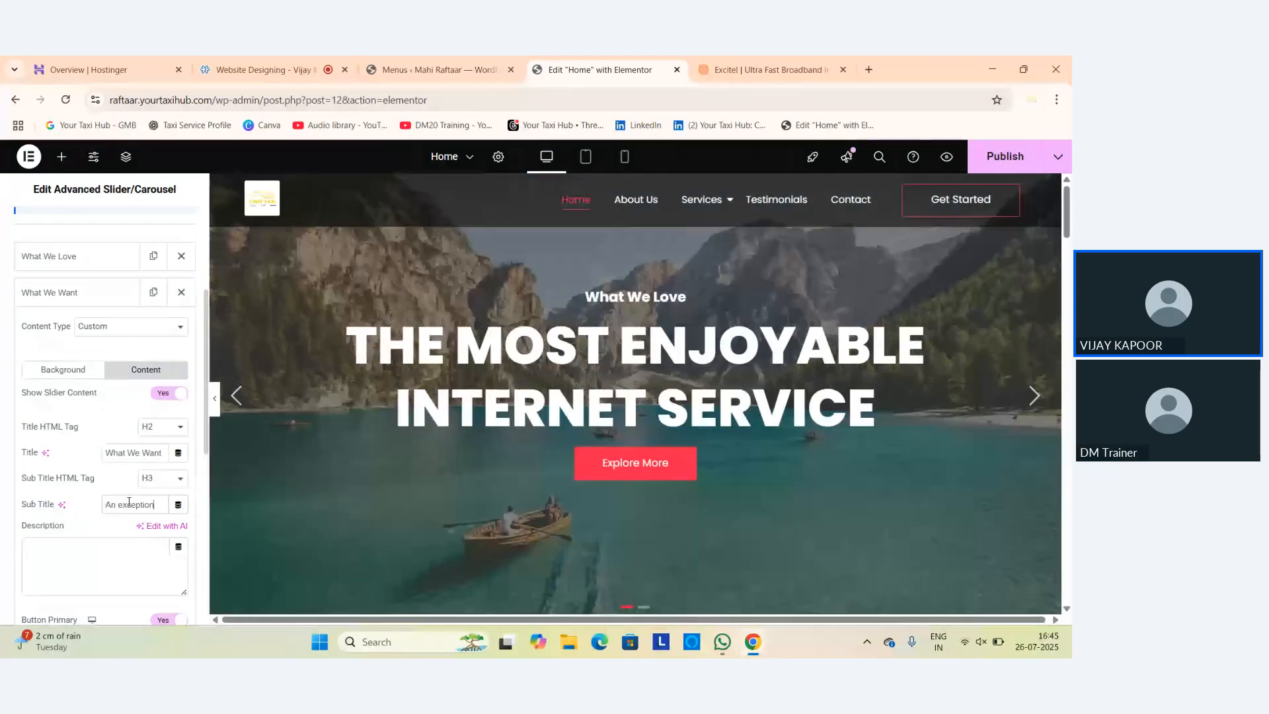
pyautogui.write('al interne')
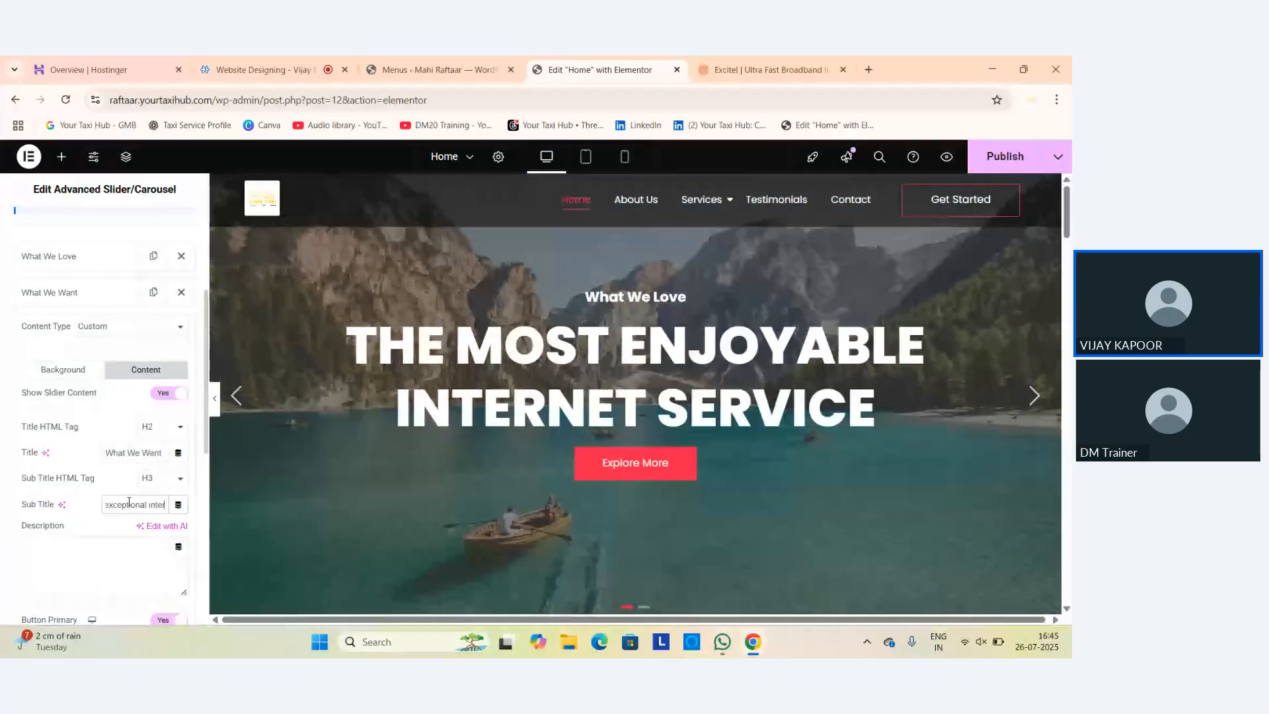
pyautogui.write('t speed')
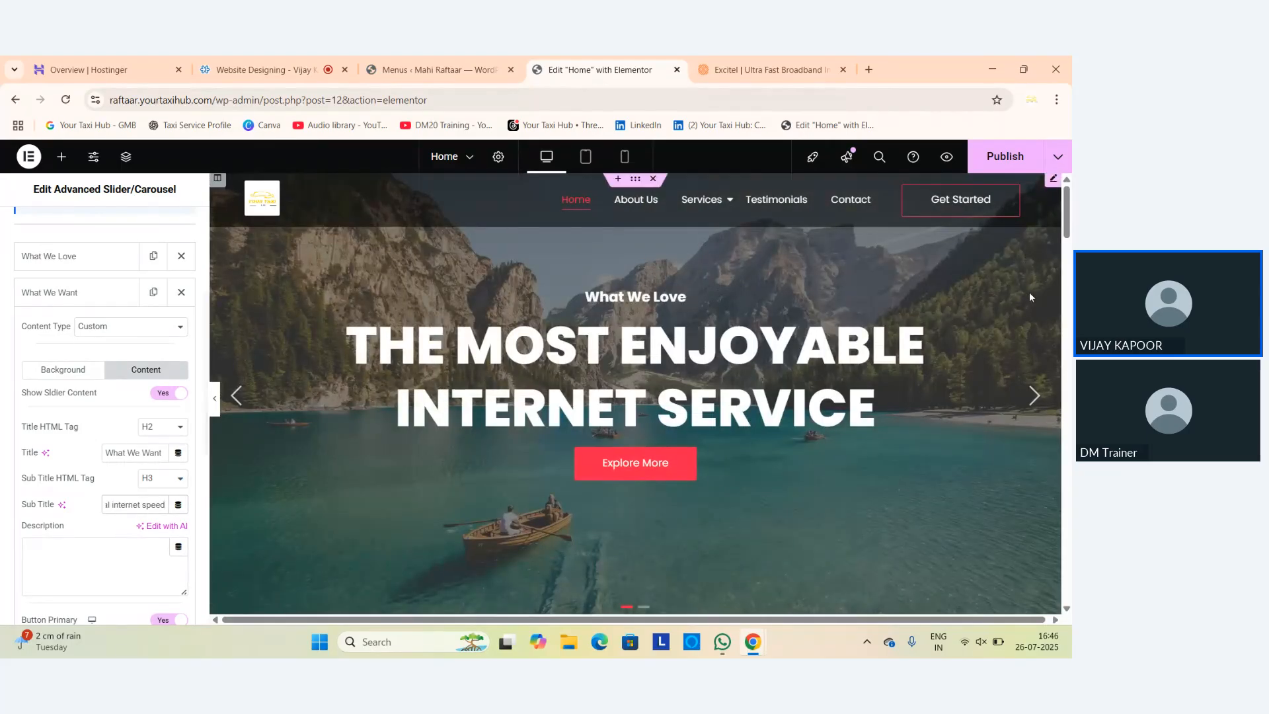
pyautogui.click(1031, 396)
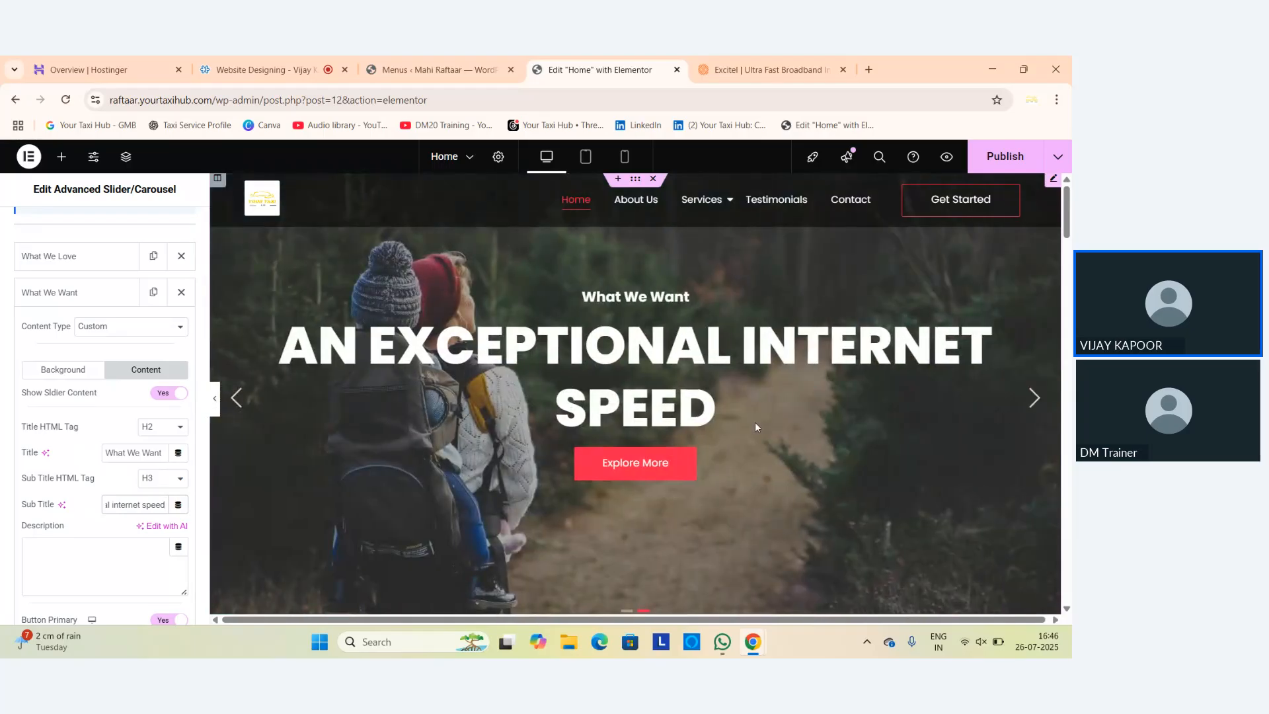
pyautogui.click(1006, 157)
# Paste the copied Excitel address into the Explore More button's Link field, then clear it.
pyautogui.scroll(-1, 63, 530)
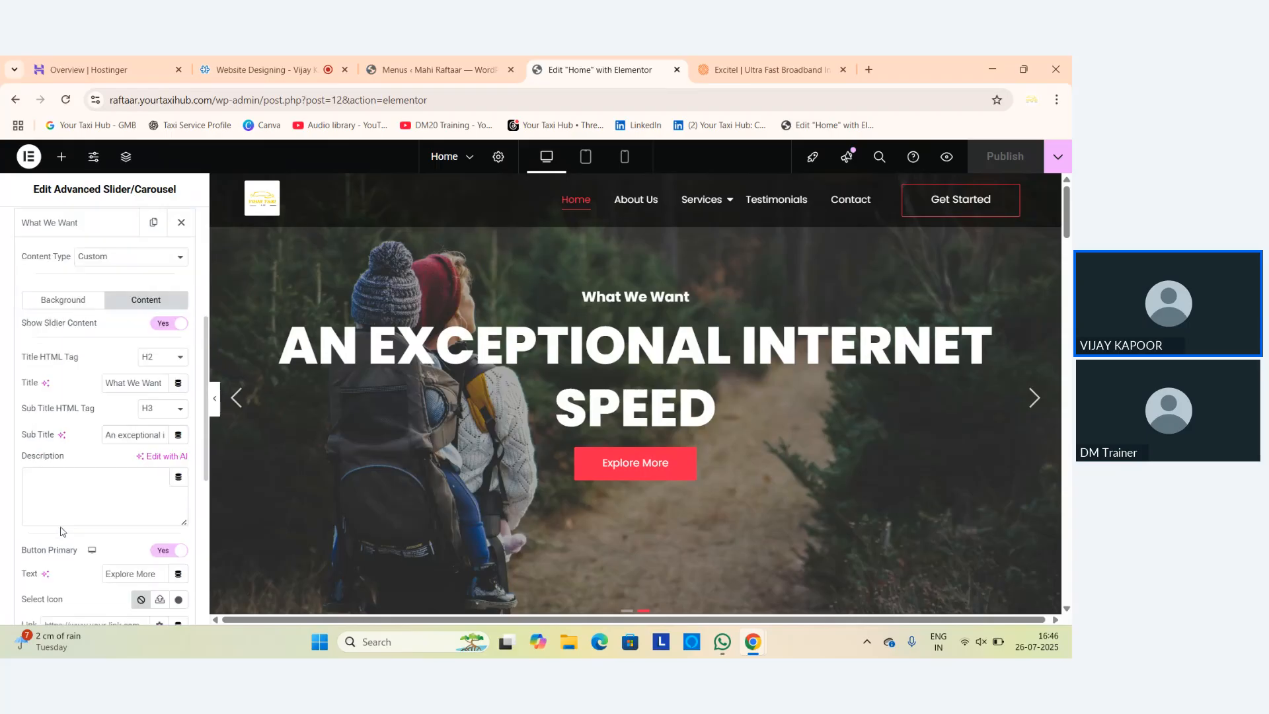
pyautogui.scroll(-3, 62, 531)
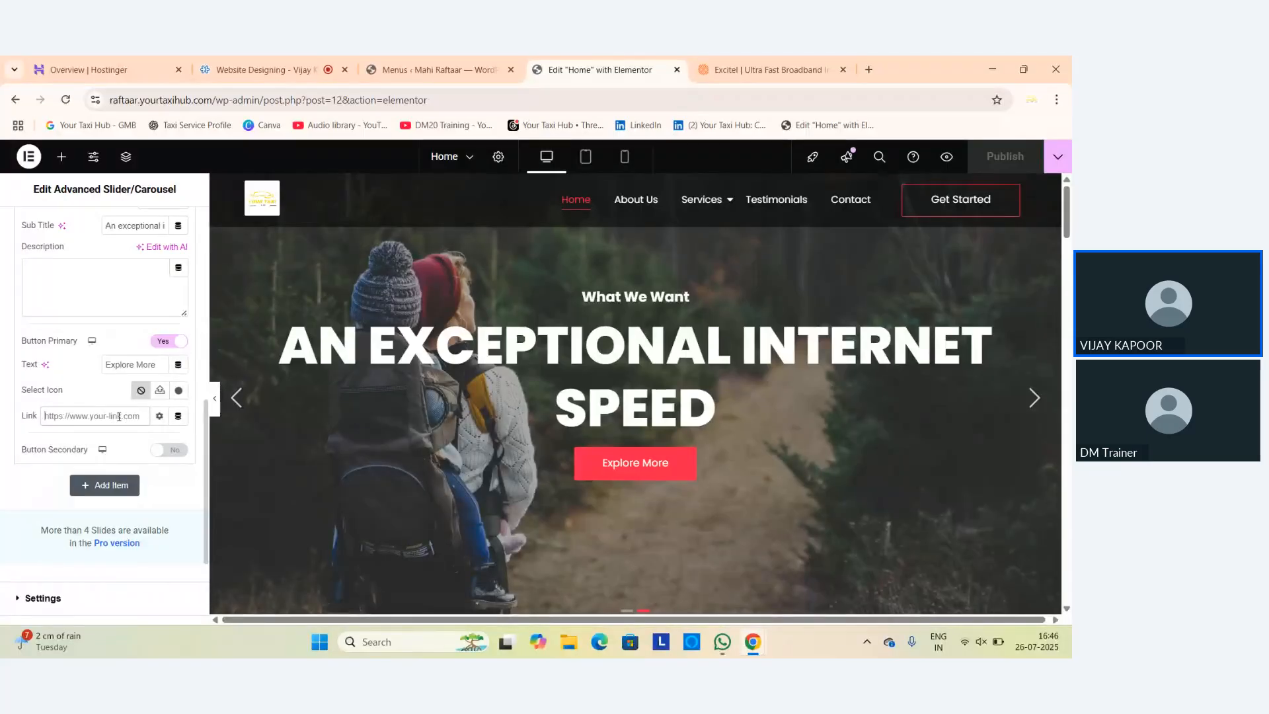
pyautogui.click(119, 417)
pyautogui.click(802, 68)
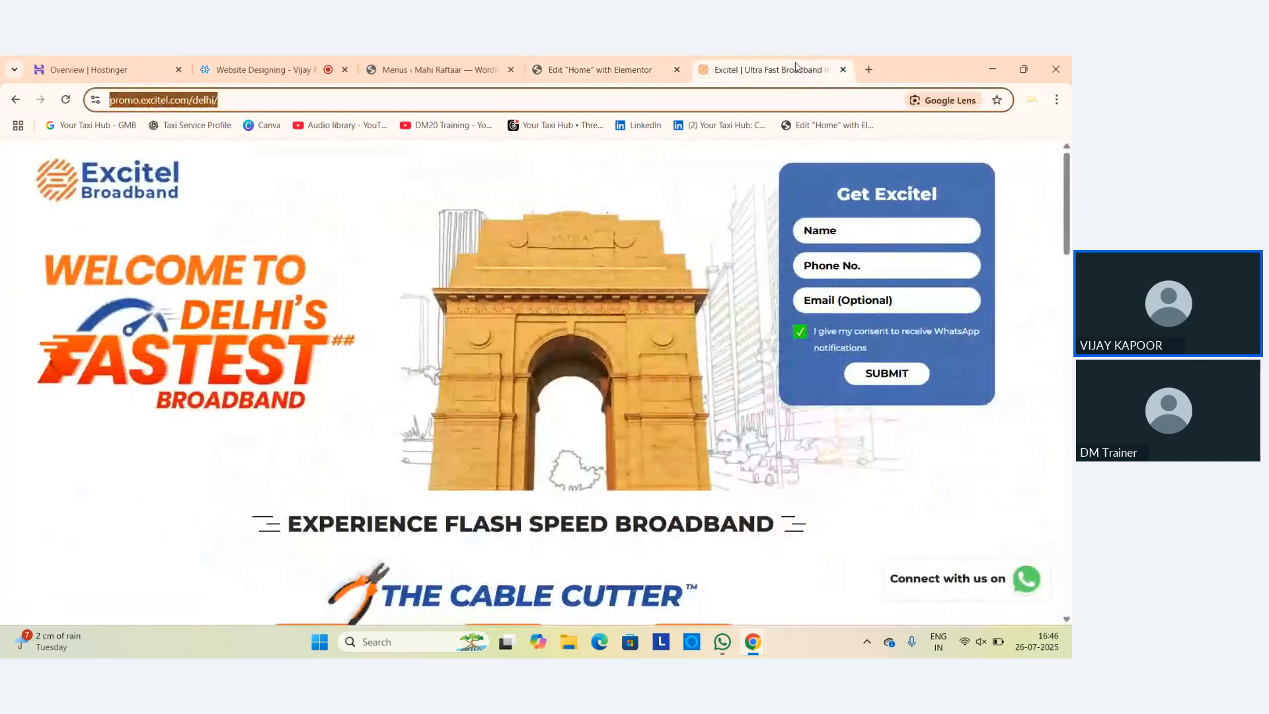
pyautogui.click(599, 70)
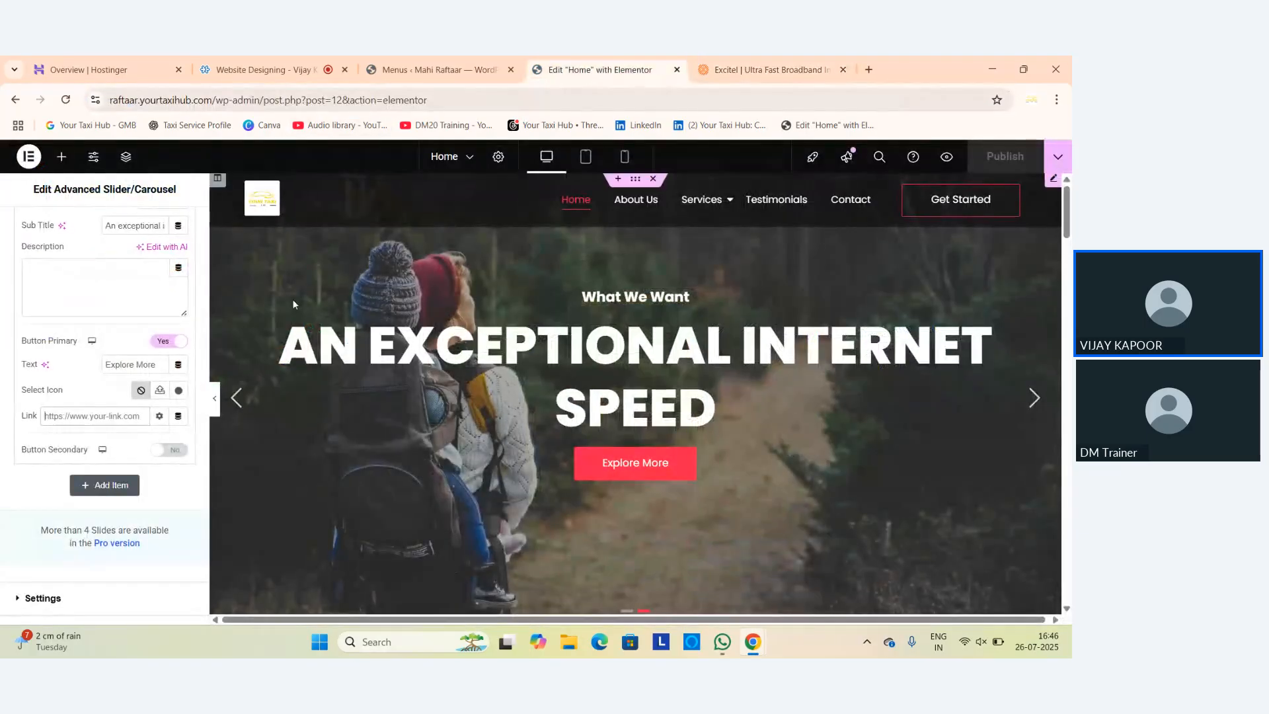
pyautogui.click(124, 410)
pyautogui.hotkey('ctrl', 'v')
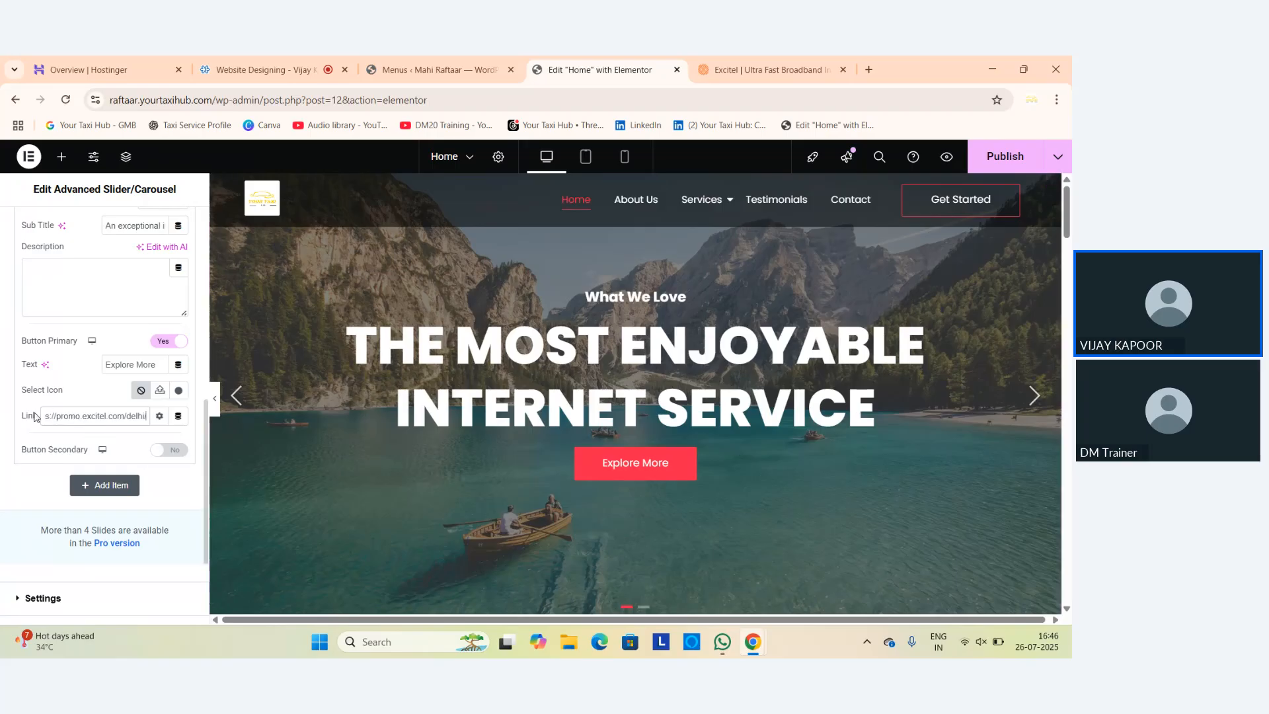
pyautogui.hotkey('ctrl', 'a')
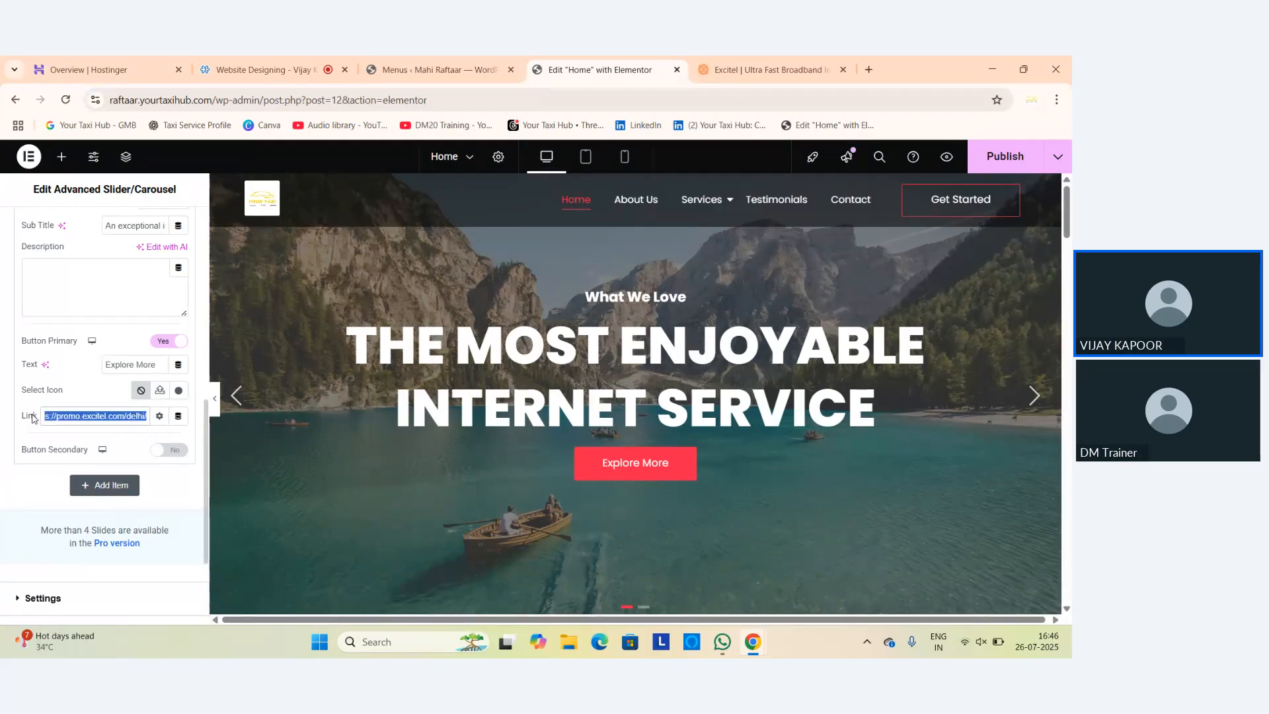
pyautogui.press('BackSpace')
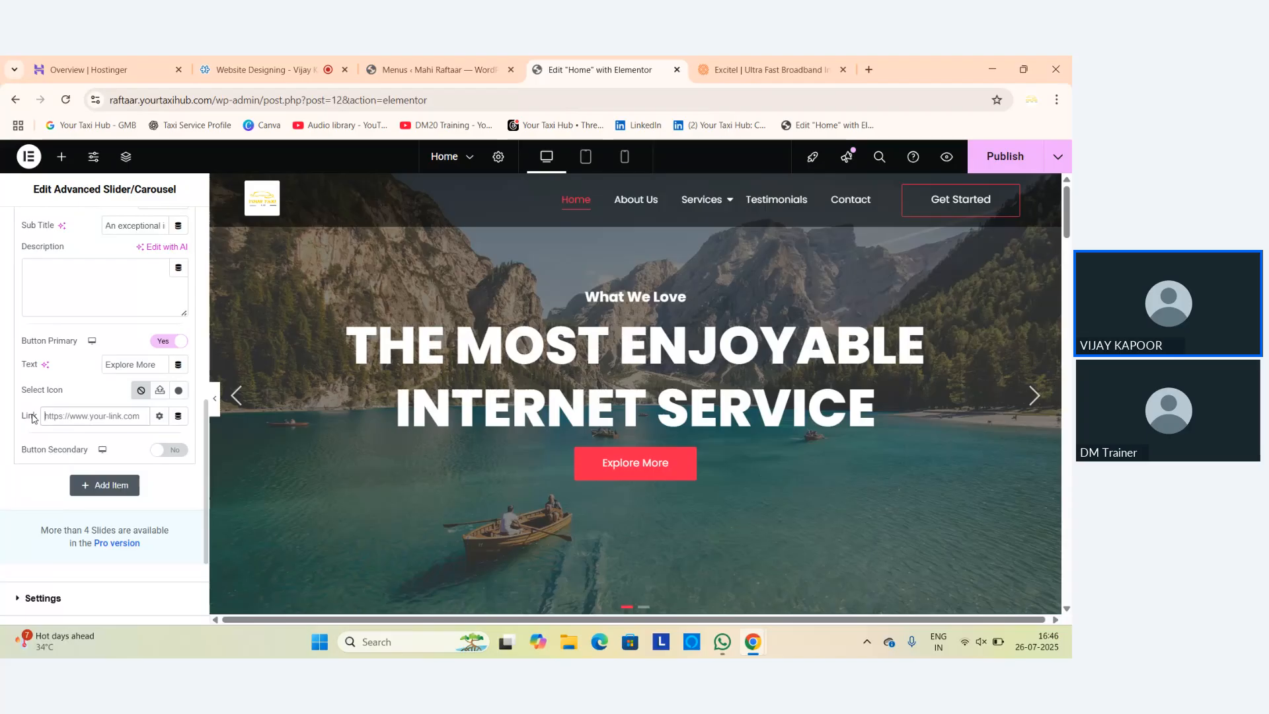
pyautogui.write('https')
pyautogui.press('BackSpace')
pyautogui.press('BackSpace')
pyautogui.press('BackSpace')
pyautogui.press('BackSpace')
pyautogui.press('BackSpace')
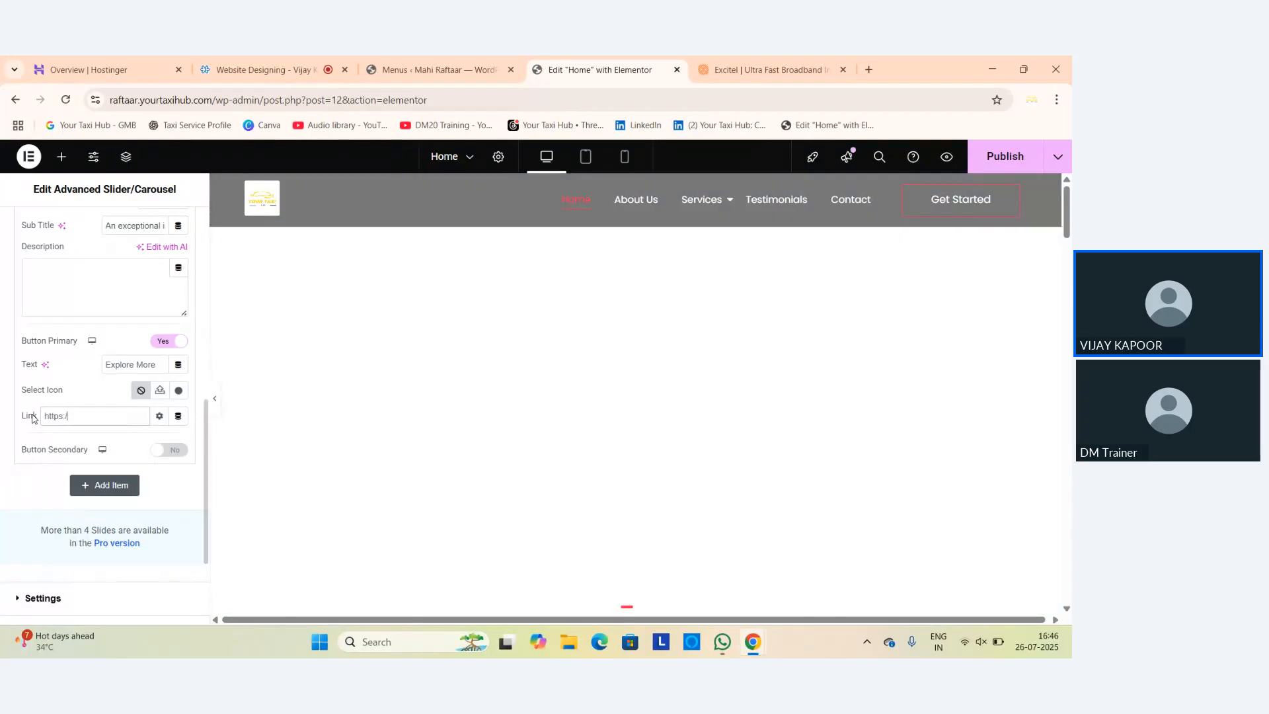
pyautogui.write('https://wa.me')
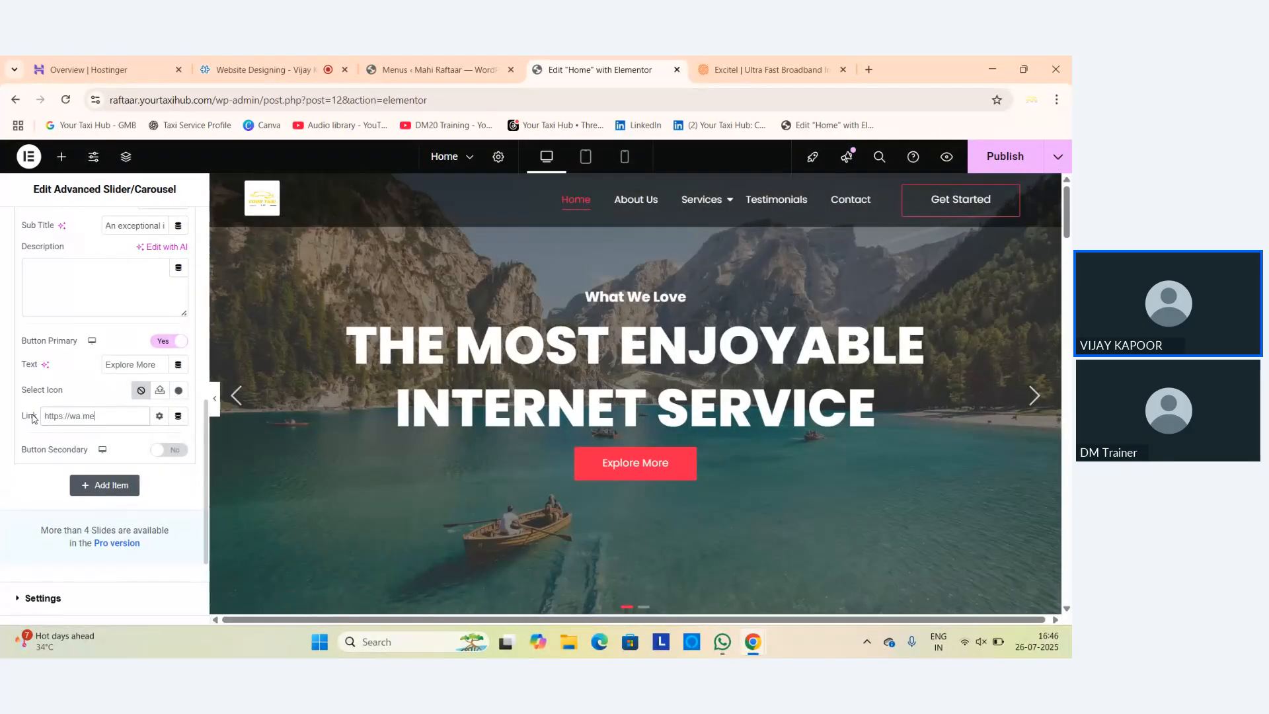
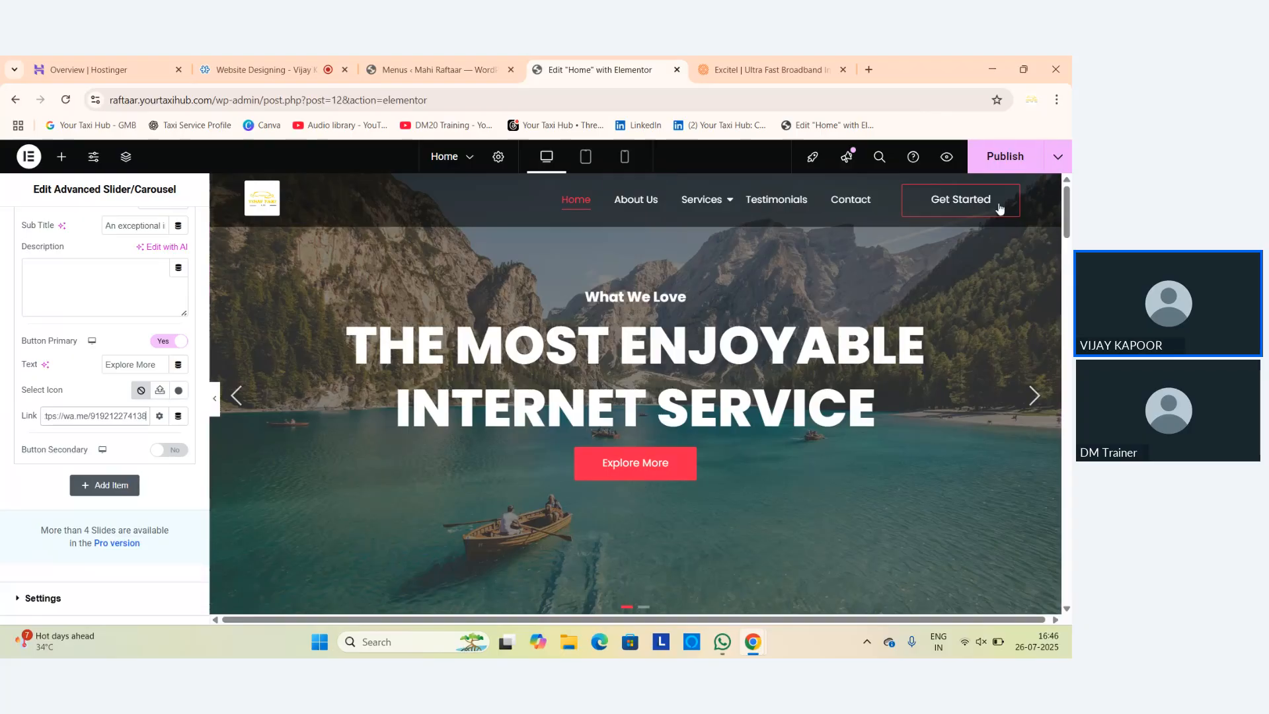
pyautogui.click(999, 159)
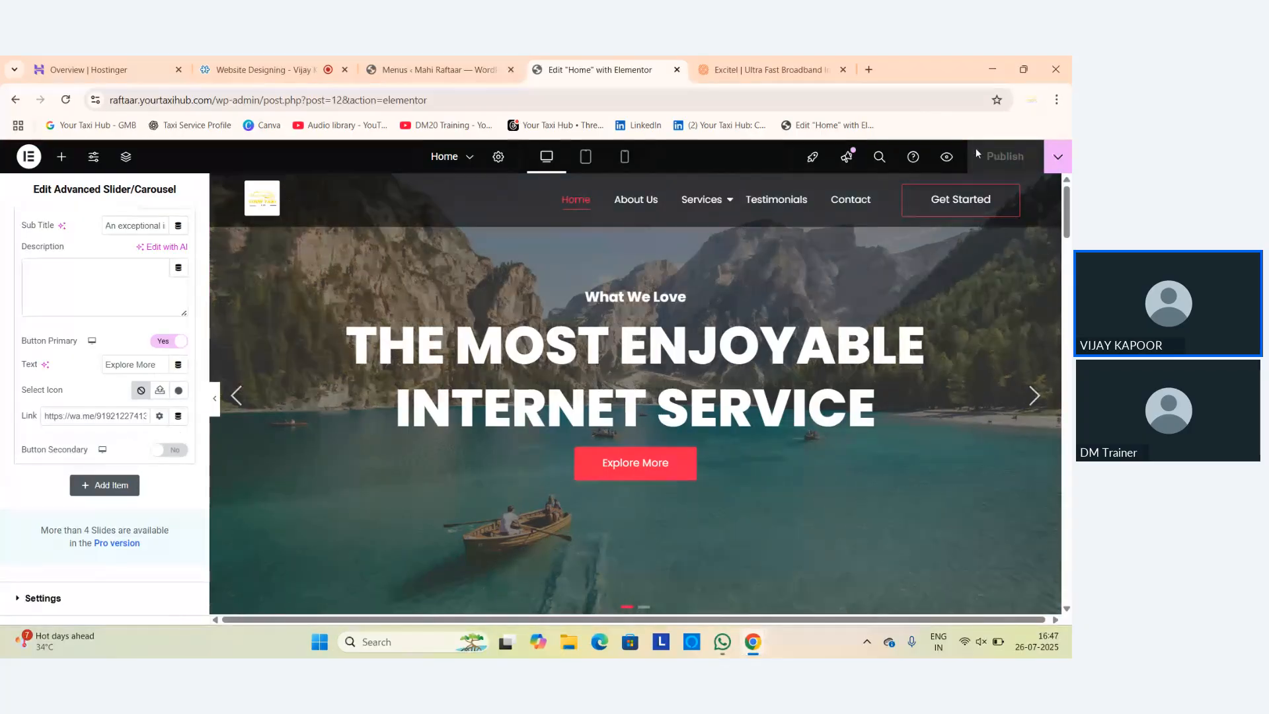
# Load raftaar.yourtaxihub.com in a new tab via the address-bar suggestion.
pyautogui.click(870, 69)
pyautogui.write('r')
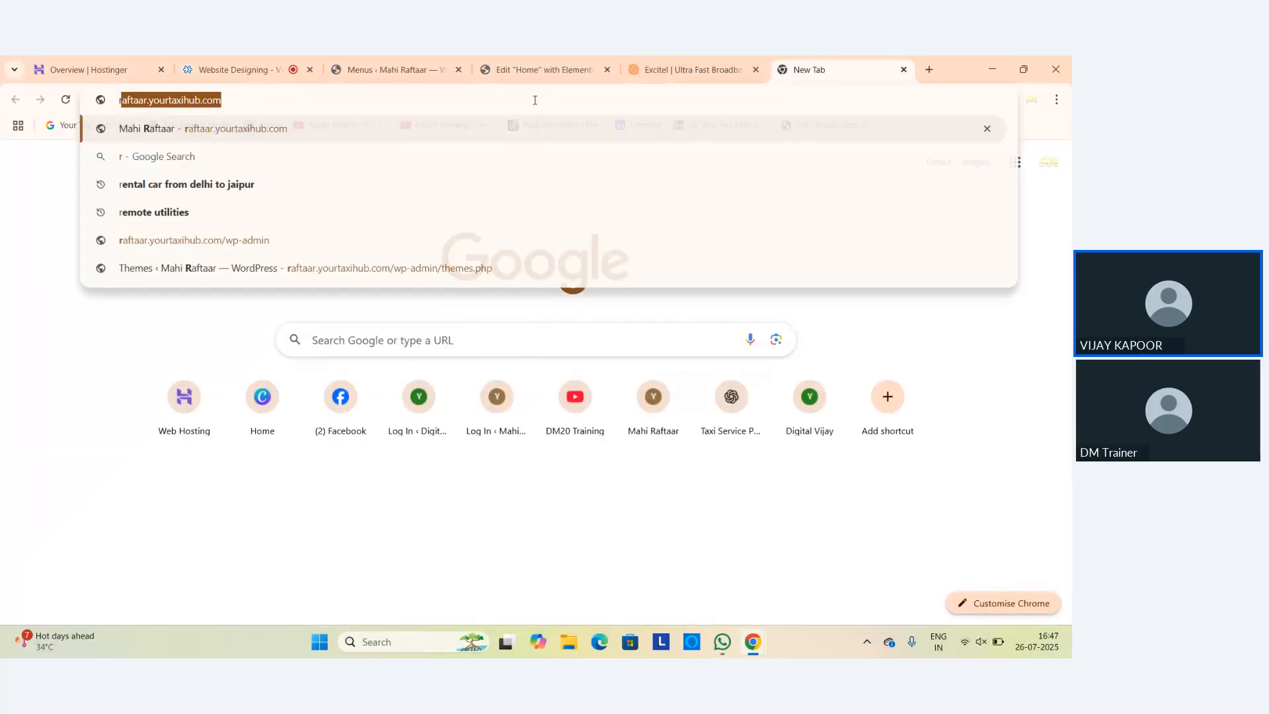
pyautogui.press('Right')
pyautogui.press('Return')
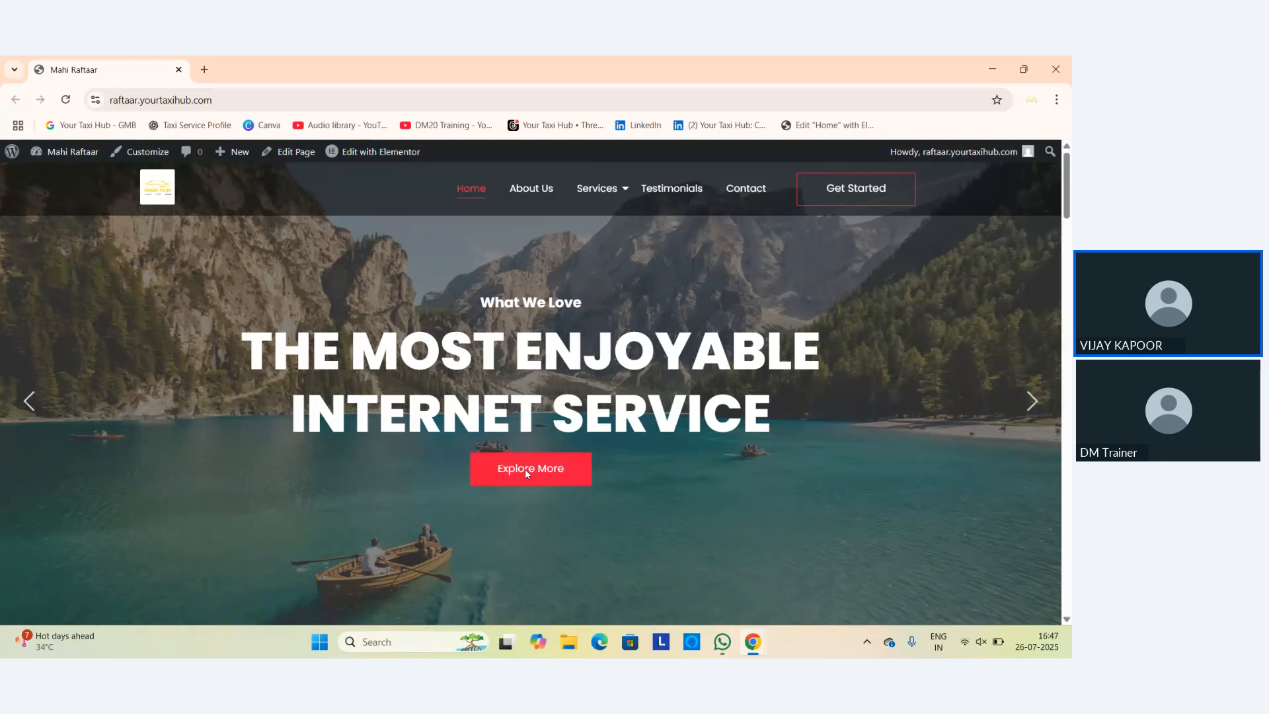
# On the second slide, follow Explore More into WhatsApp with links always allowed, then close WhatsApp.
pyautogui.click(1033, 402)
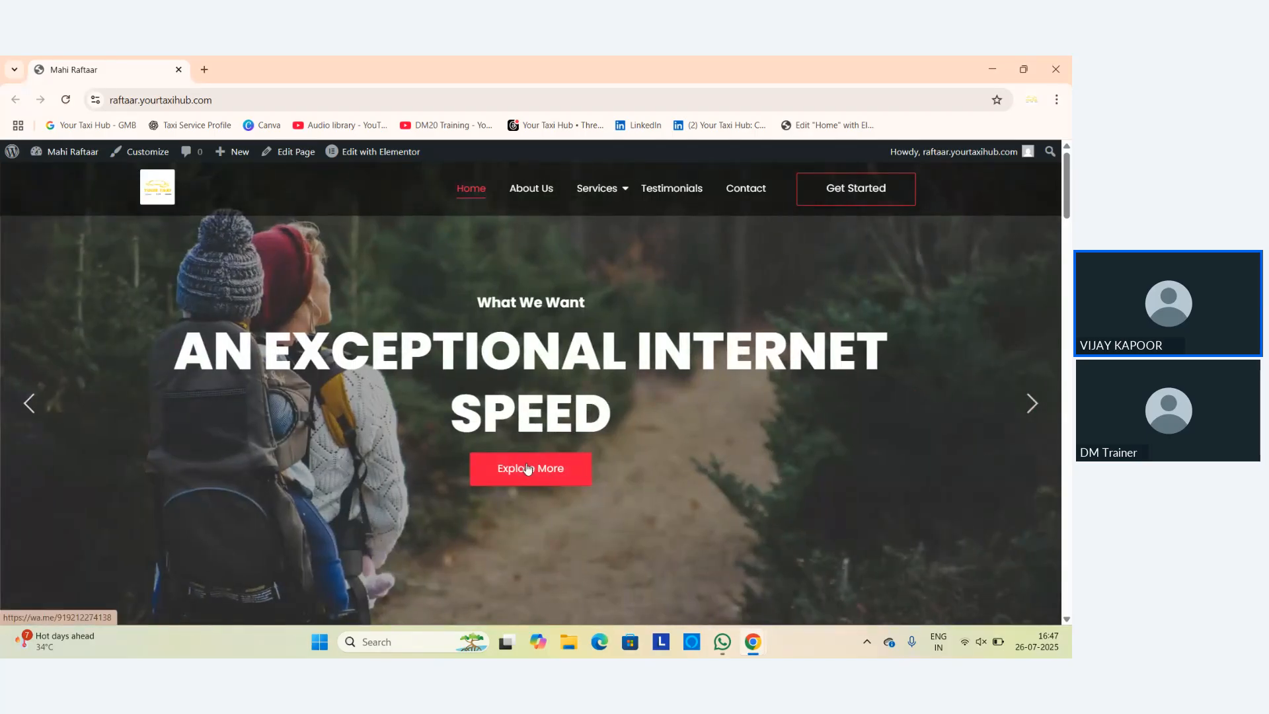
pyautogui.click(528, 469)
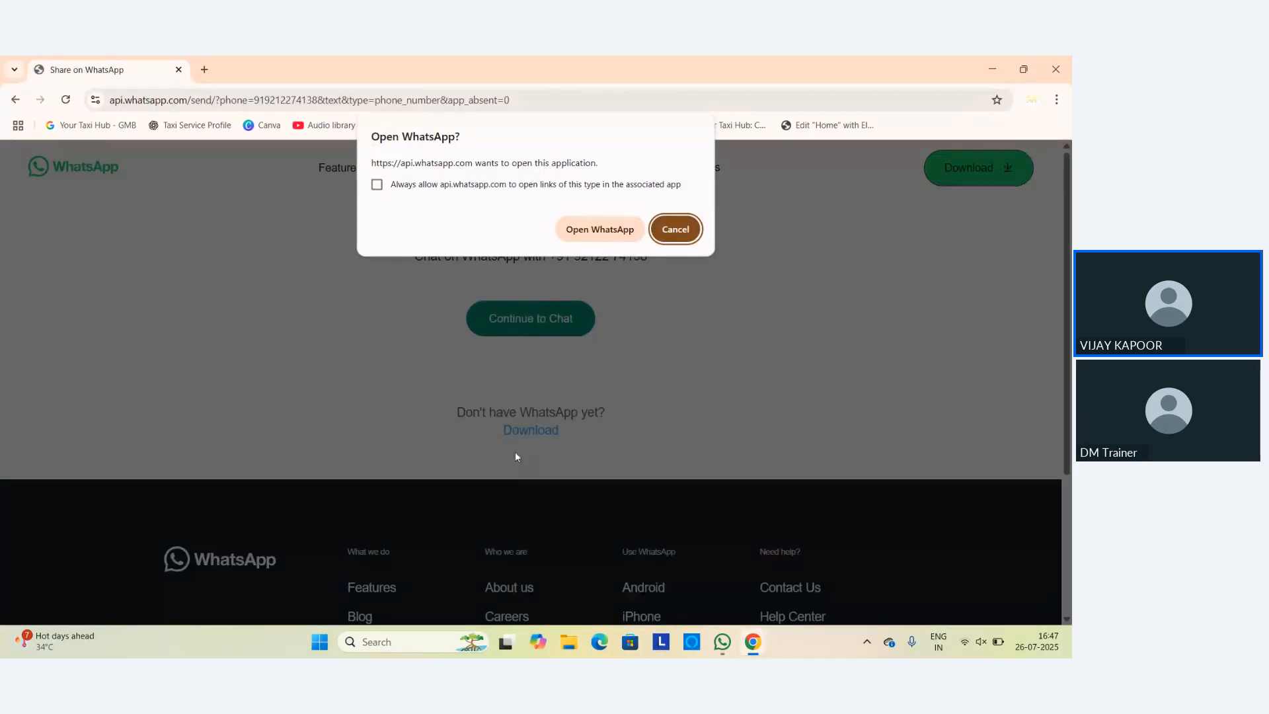
pyautogui.click(377, 184)
pyautogui.click(595, 230)
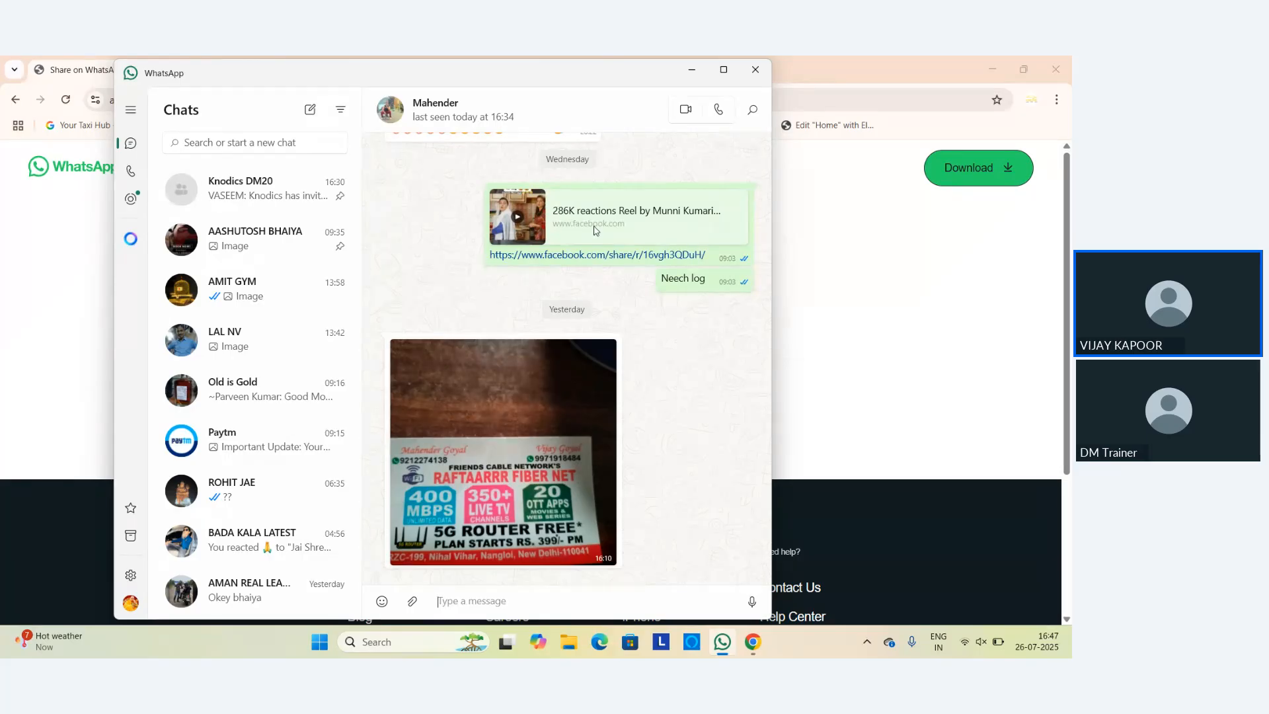
pyautogui.click(755, 71)
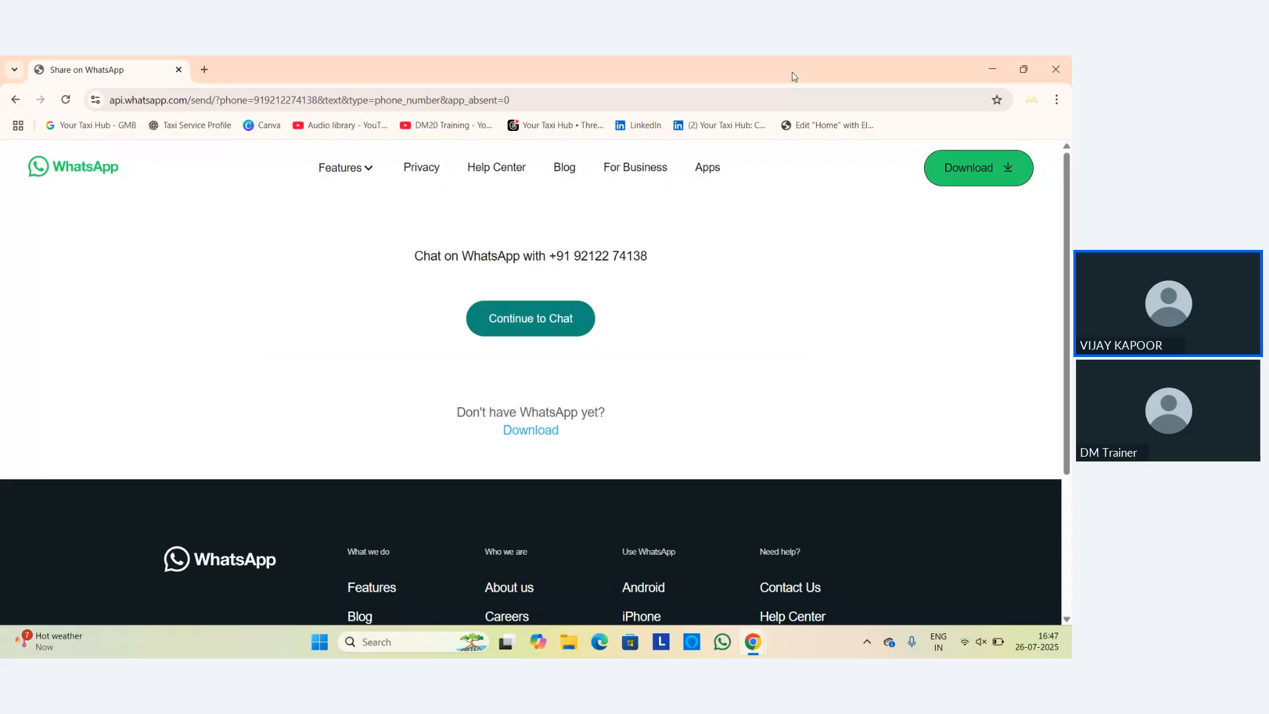